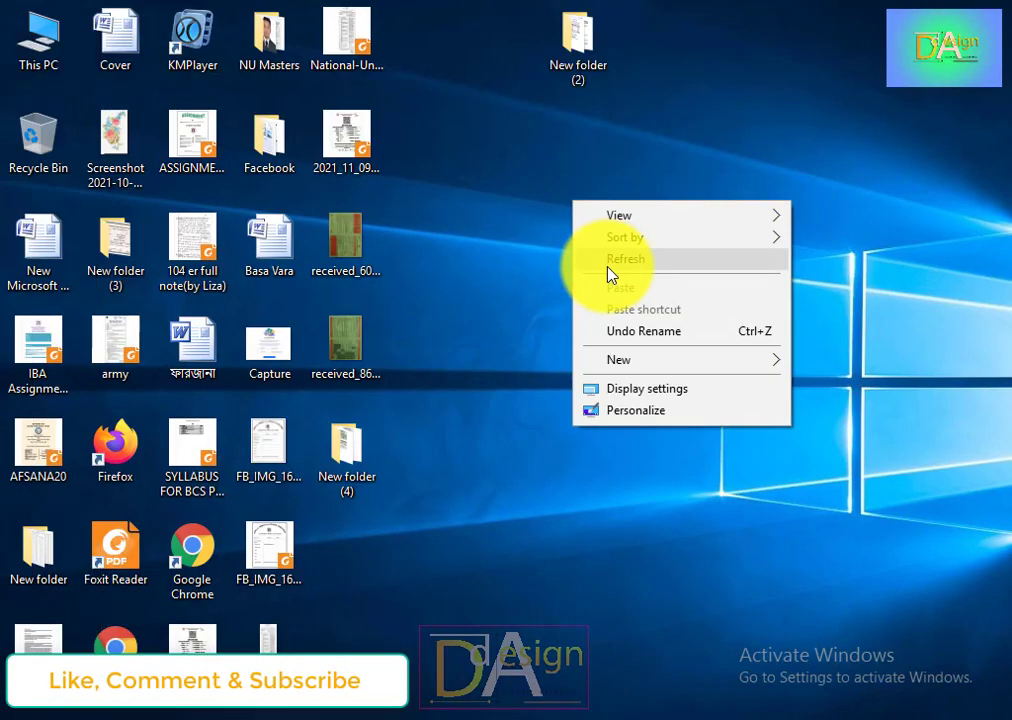
# Step: Bring up the Designhill brief in Chrome and skim its opening section
pyautogui.click(611, 273)
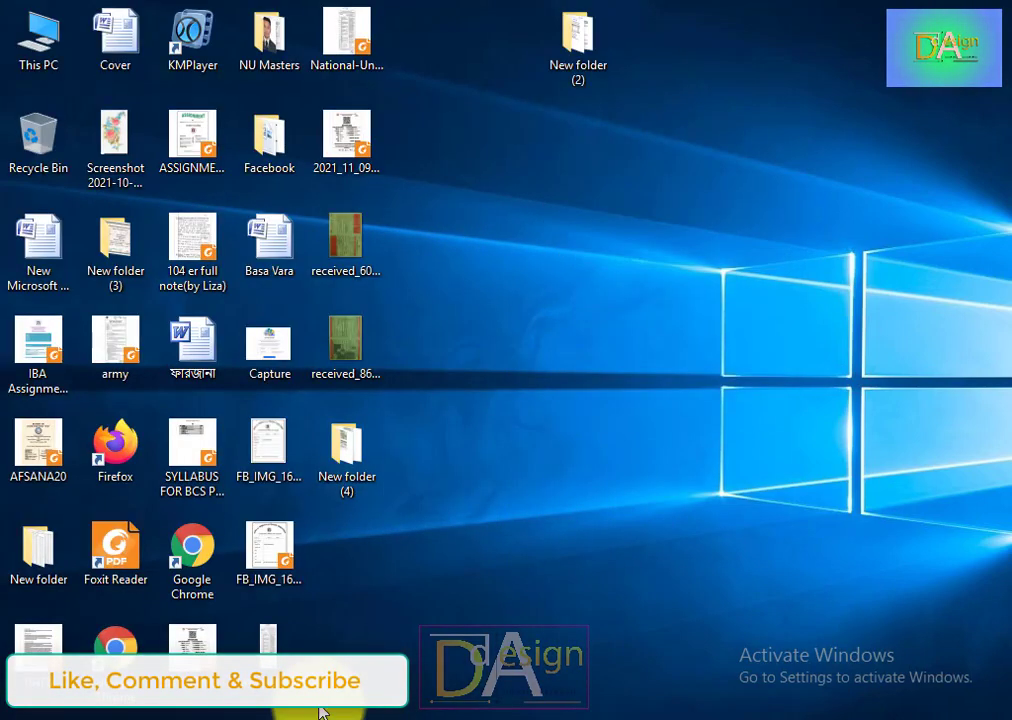
pyautogui.click(208, 711)
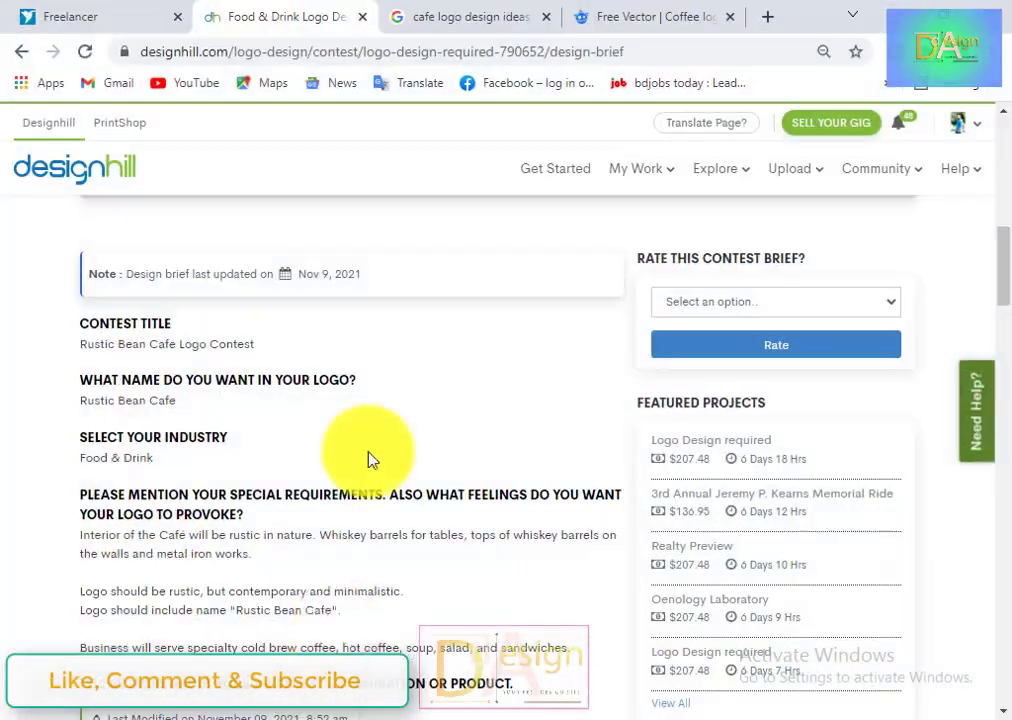
pyautogui.scroll(-5, 289, 450)
pyautogui.scroll(3, 228, 420)
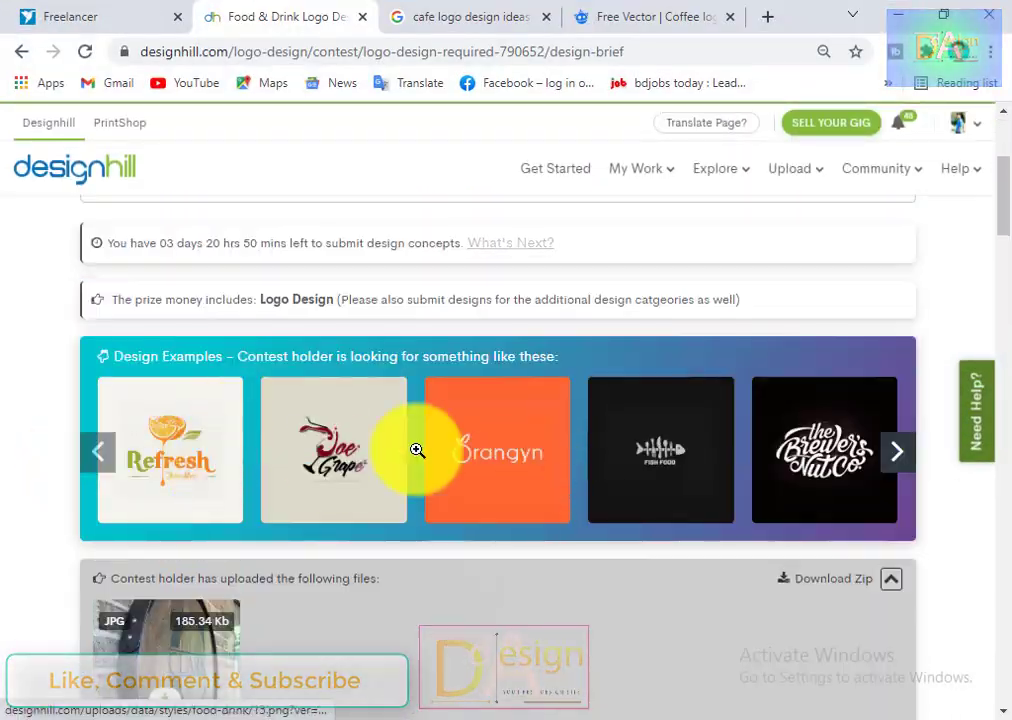
pyautogui.scroll(-2, 416, 449)
pyautogui.scroll(5, 361, 436)
pyautogui.moveTo(155, 249)
pyautogui.mouseDown()
pyautogui.moveTo(452, 273)
pyautogui.moveTo(520, 252)
pyautogui.mouseUp()
pyautogui.scroll(-6, 520, 520)
pyautogui.scroll(2, 490, 575)
# Step: Read through the rest of the Rustic Bean Cafe logo contest brief
pyautogui.scroll(-5, 481, 610)
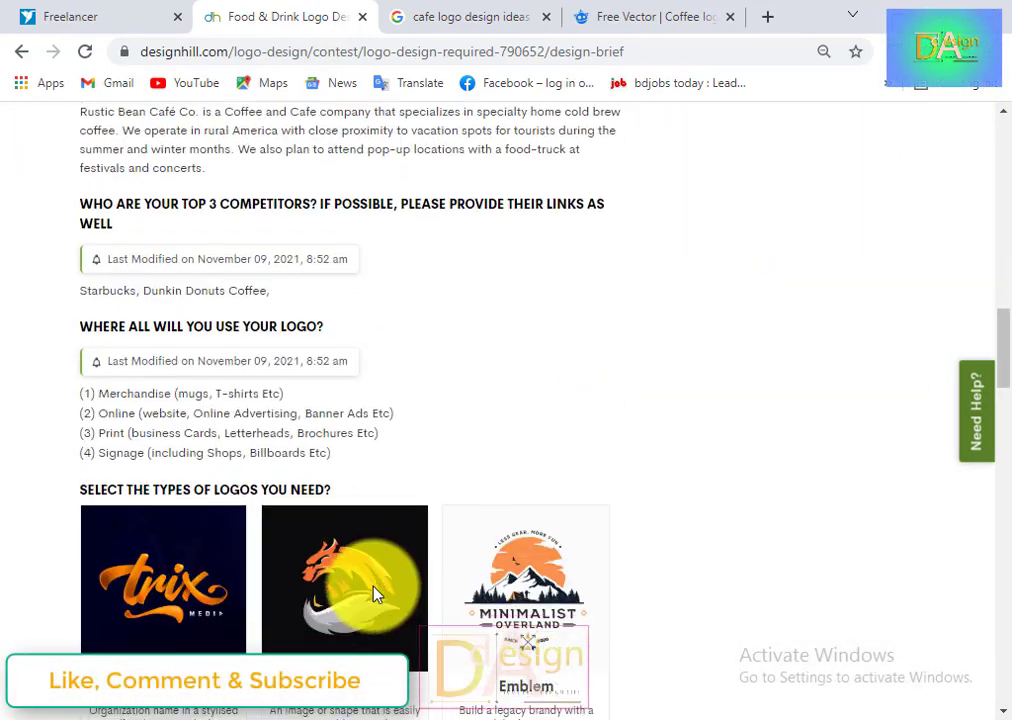
pyautogui.scroll(-3, 373, 594)
pyautogui.scroll(-3, 388, 576)
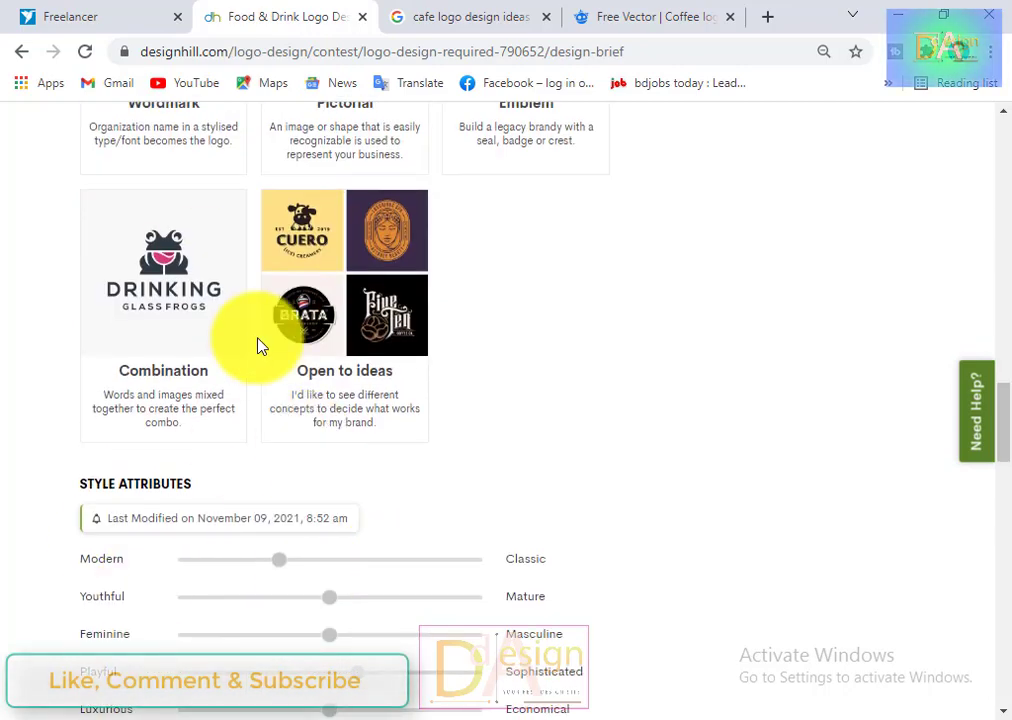
pyautogui.keyDown('ctrl'); pyautogui.scroll(1, 499, 408); pyautogui.keyUp('ctrl')
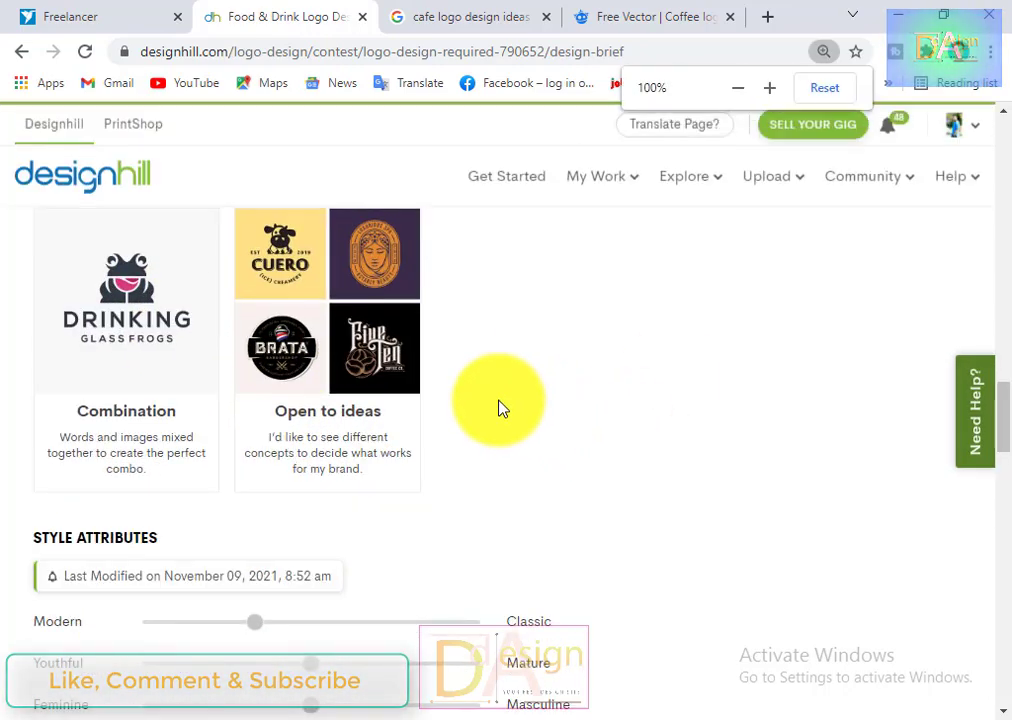
pyautogui.keyDown('ctrl'); pyautogui.scroll(1, 551, 420); pyautogui.keyUp('ctrl')
pyautogui.keyDown('ctrl'); pyautogui.scroll(-1, 556, 420); pyautogui.keyUp('ctrl')
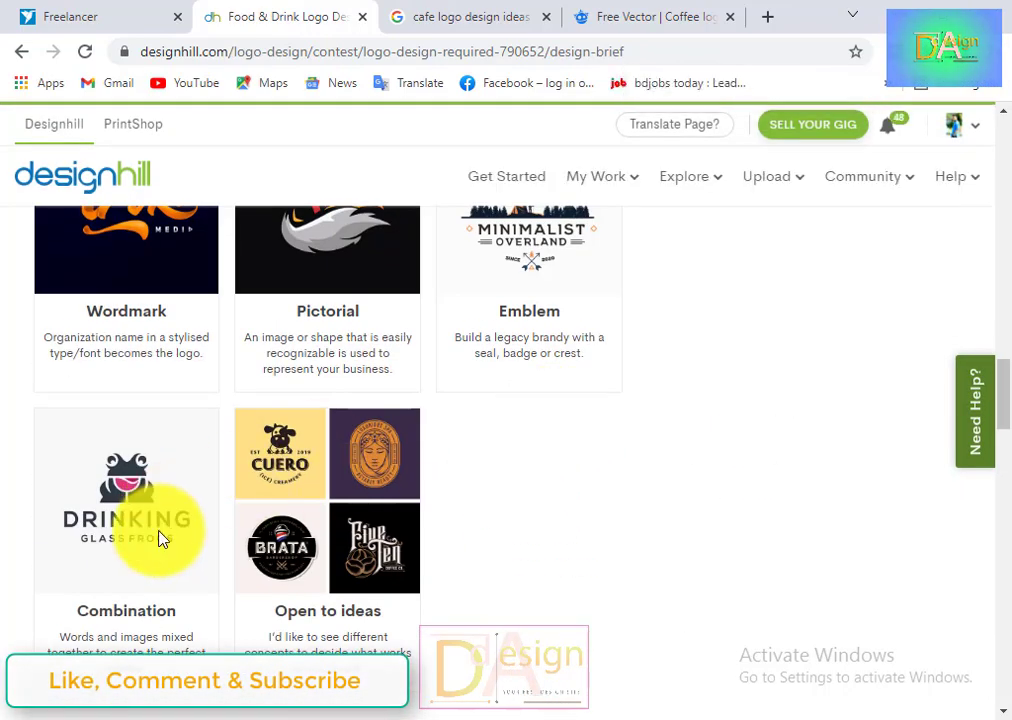
pyautogui.scroll(2, 599, 486)
pyautogui.scroll(4, 577, 492)
pyautogui.scroll(7, 577, 492)
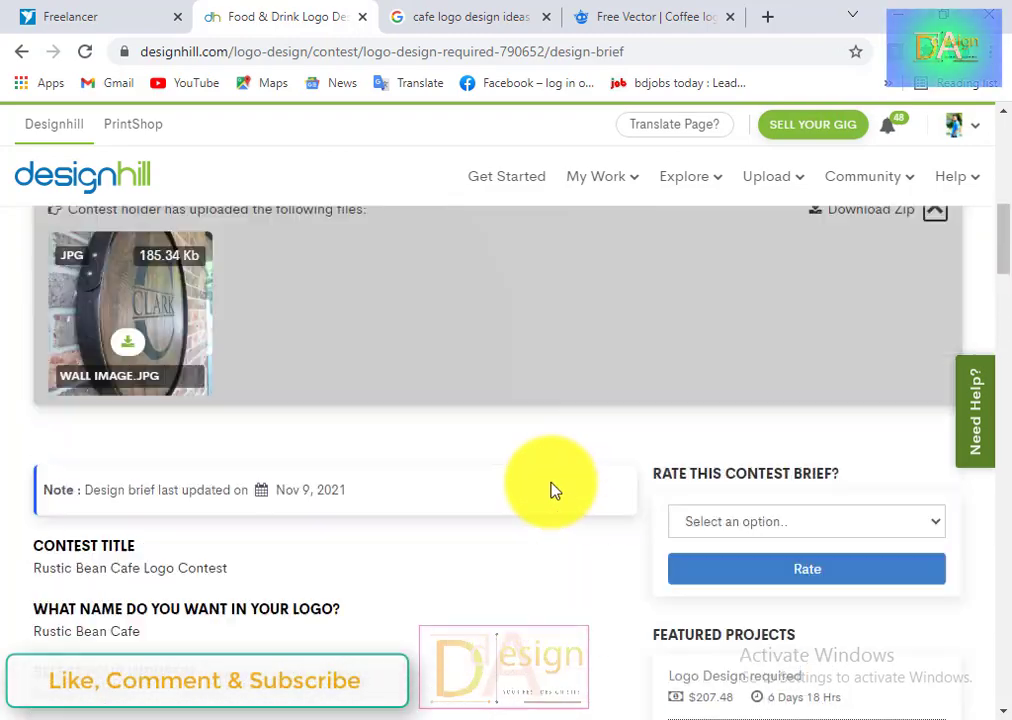
pyautogui.scroll(-3, 549, 490)
pyautogui.moveTo(35, 364); pyautogui.dragTo(147, 371)
pyautogui.click(102, 364)
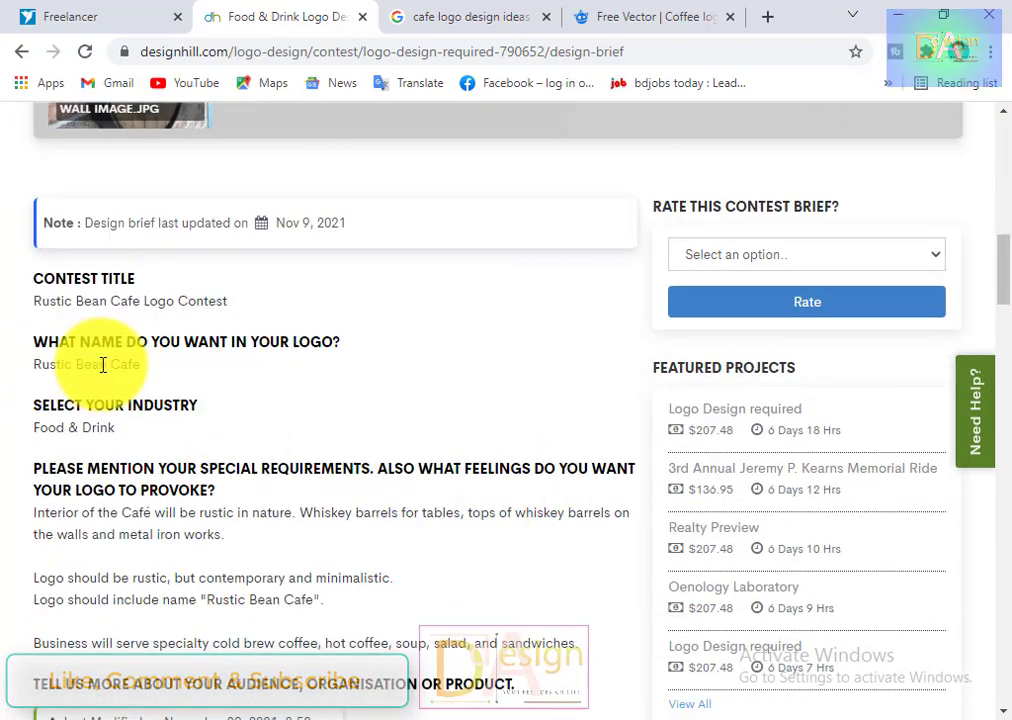
# Step: Create a blank A4 Untitled-2 document, then browse to Cafe Logo Design\New to open a file
pyautogui.hotkey('alt', 'Tab')
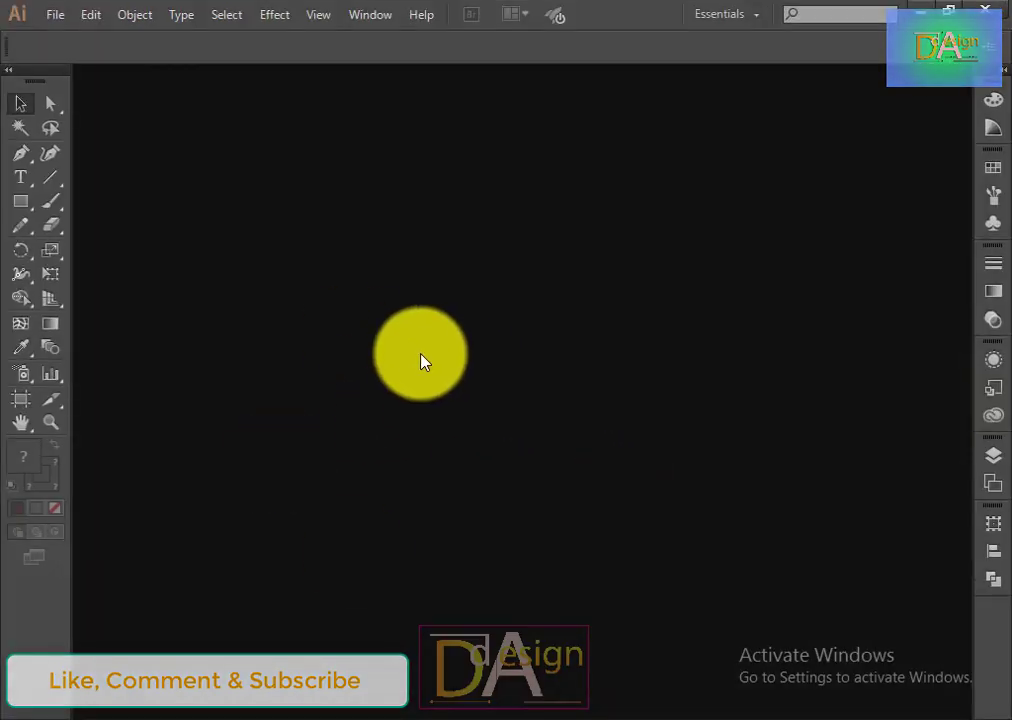
pyautogui.click(55, 14)
pyautogui.click(62, 36)
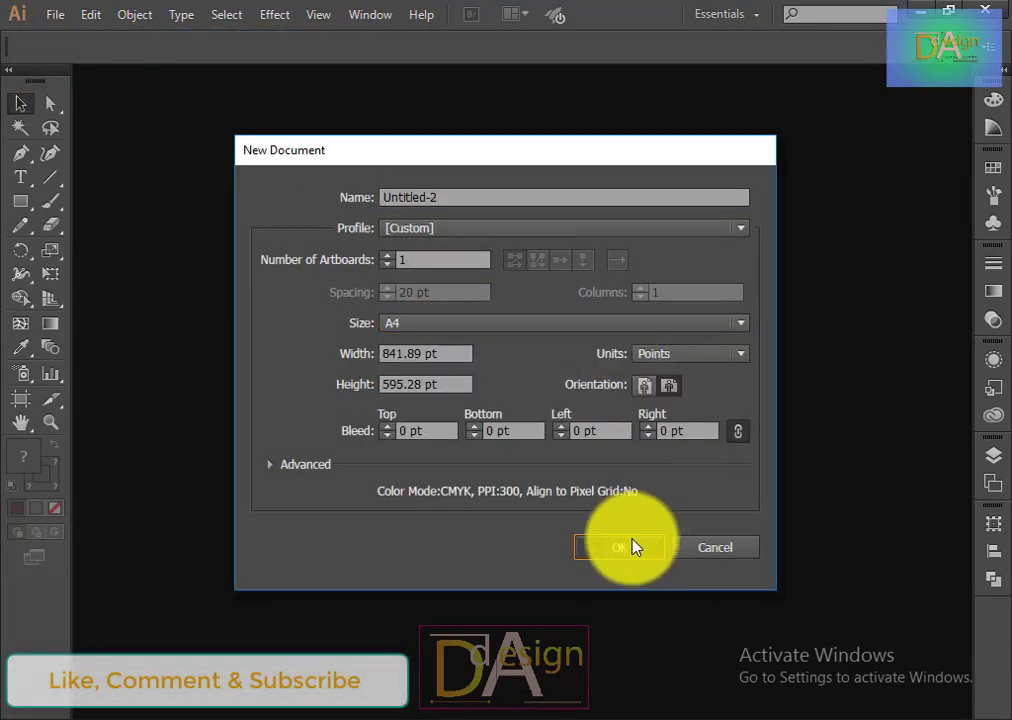
pyautogui.click(630, 545)
pyautogui.click(55, 14)
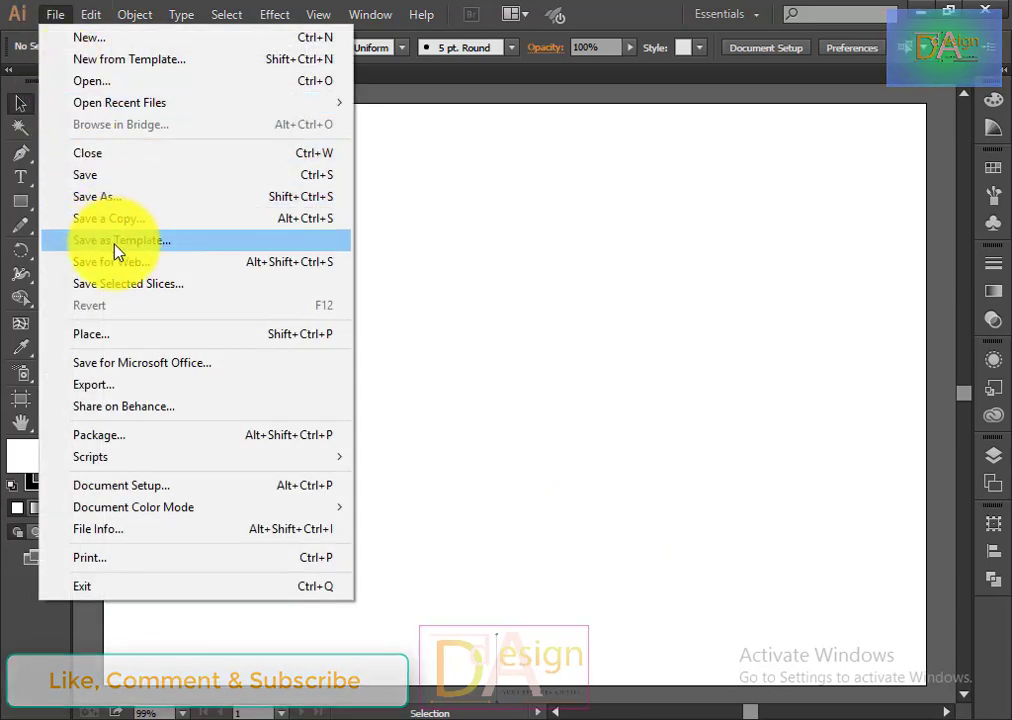
pyautogui.click(106, 84)
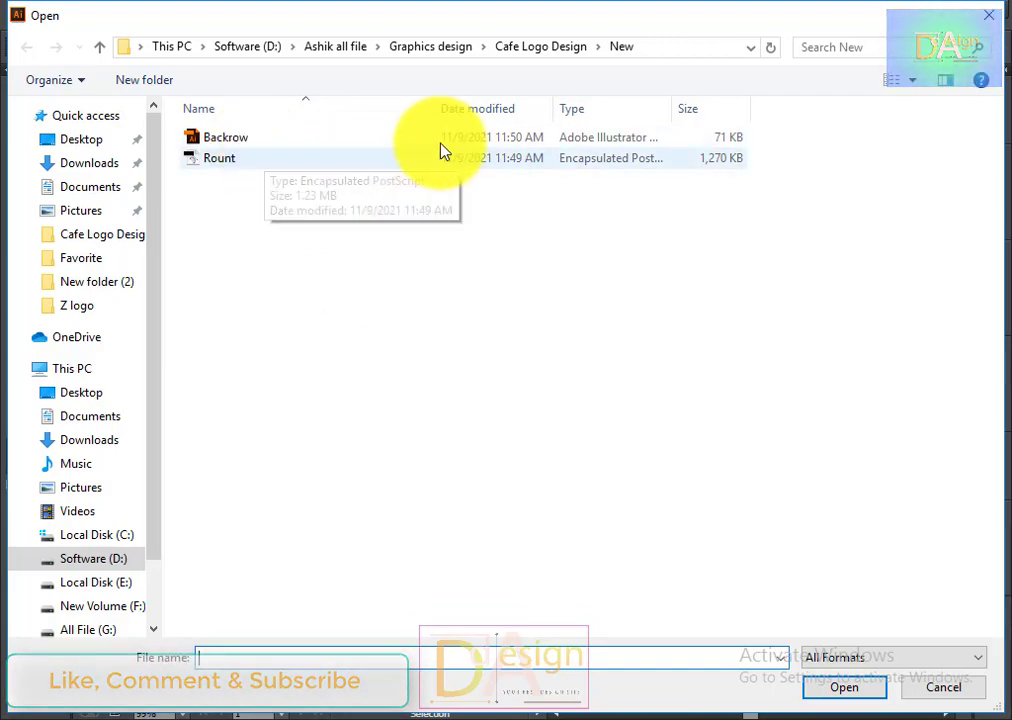
# Step: Open Backrow.ai and ungroup the coffee-cup logo artwork
pyautogui.doubleClick(312, 148)
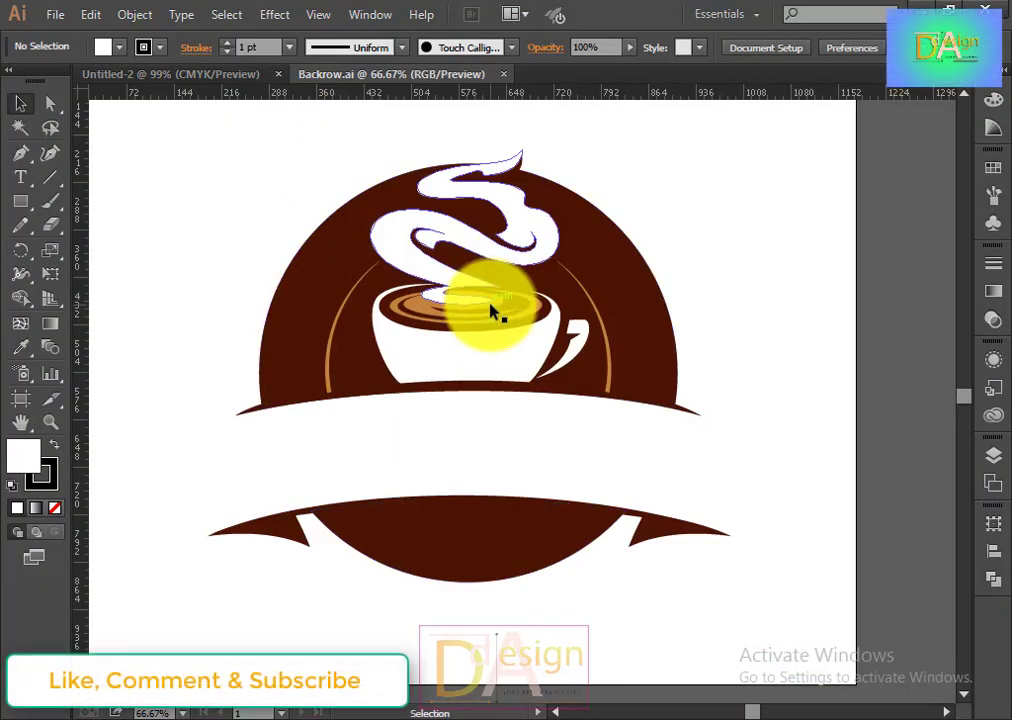
pyautogui.click(637, 325)
pyautogui.rightClick(639, 321)
pyautogui.click(684, 436)
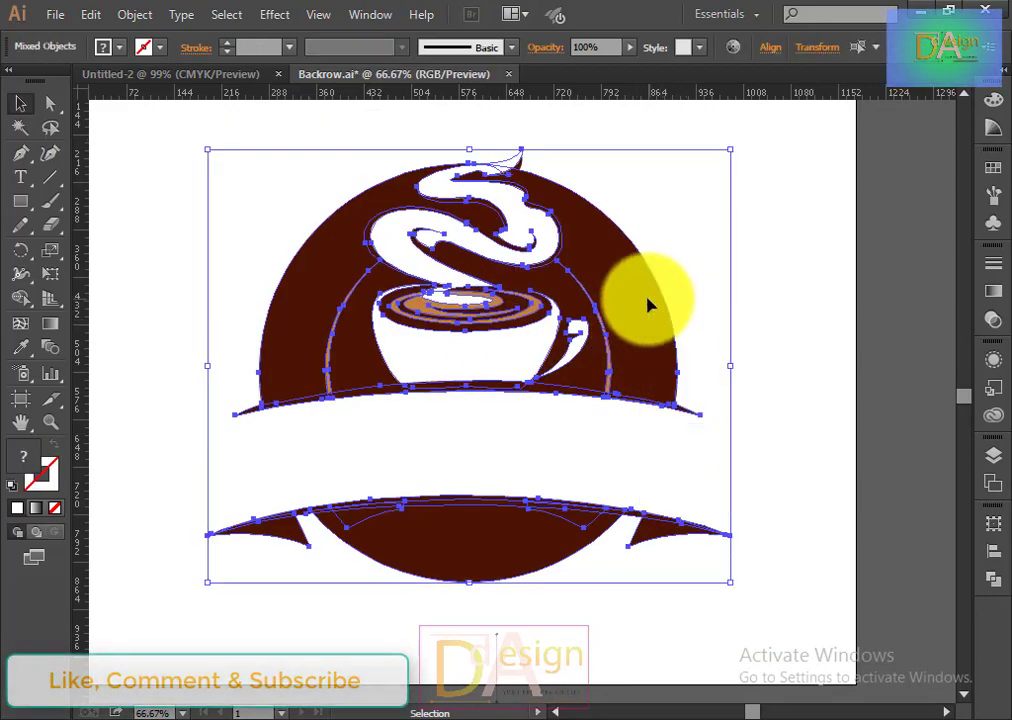
pyautogui.click(795, 443)
pyautogui.click(650, 325)
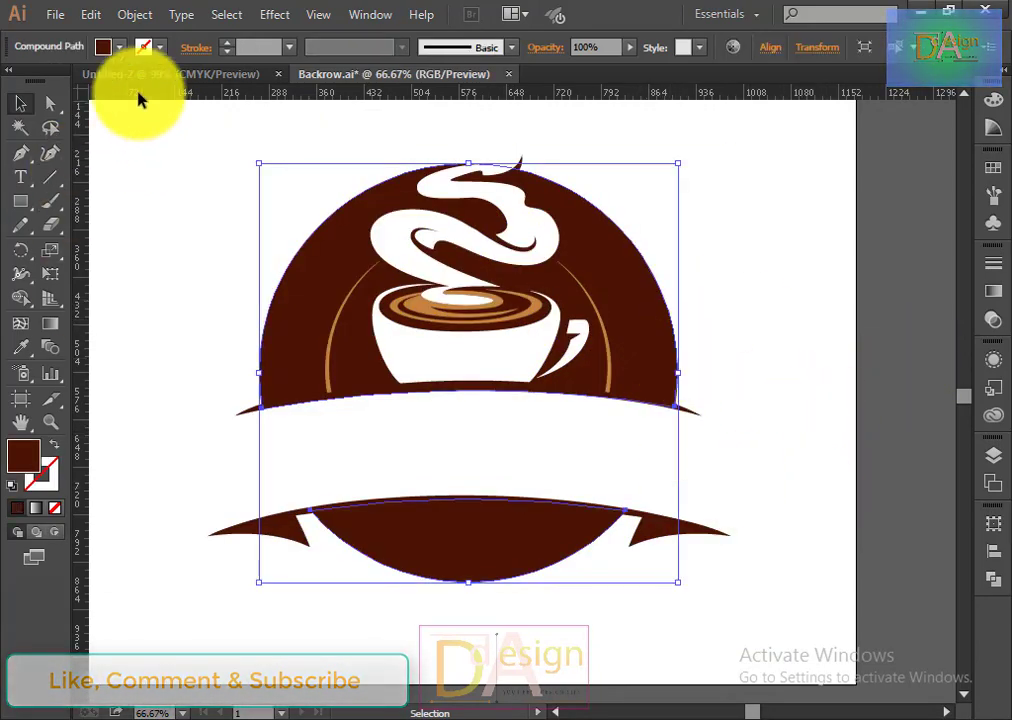
pyautogui.click(119, 47)
# Step: Move the whole logo into Untitled-2 and scale it down to fit the artboard
pyautogui.moveTo(207, 165)
pyautogui.mouseDown()
pyautogui.moveTo(422, 332)
pyautogui.moveTo(506, 486)
pyautogui.mouseUp()
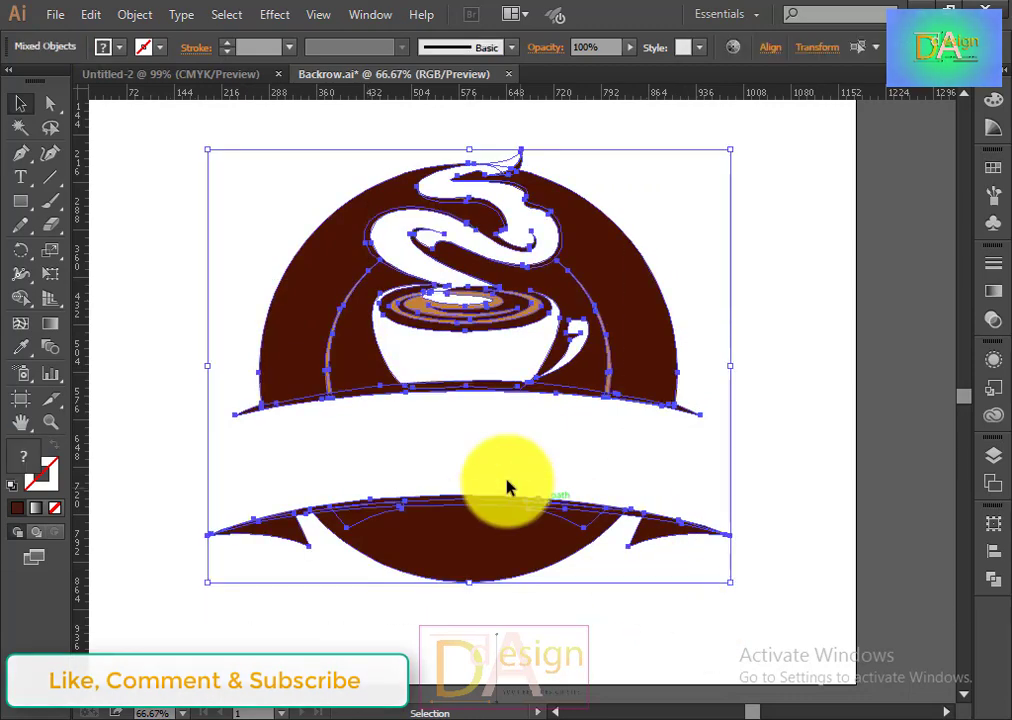
pyautogui.moveTo(447, 334)
pyautogui.mouseDown()
pyautogui.moveTo(150, 82)
pyautogui.moveTo(440, 434)
pyautogui.mouseUp()
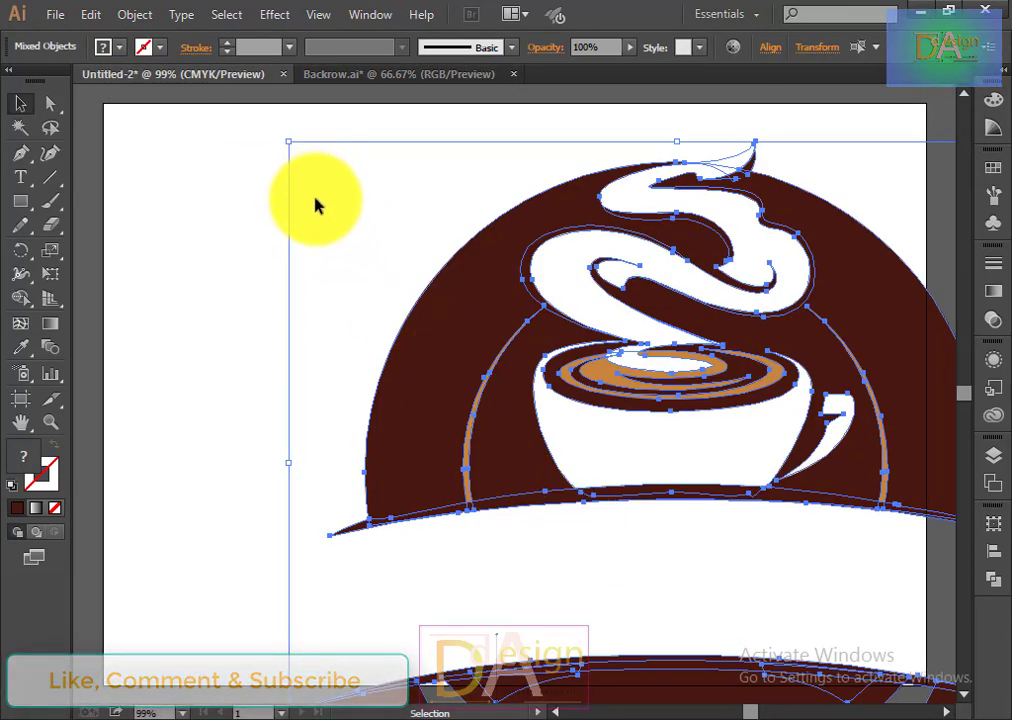
pyautogui.press('a')
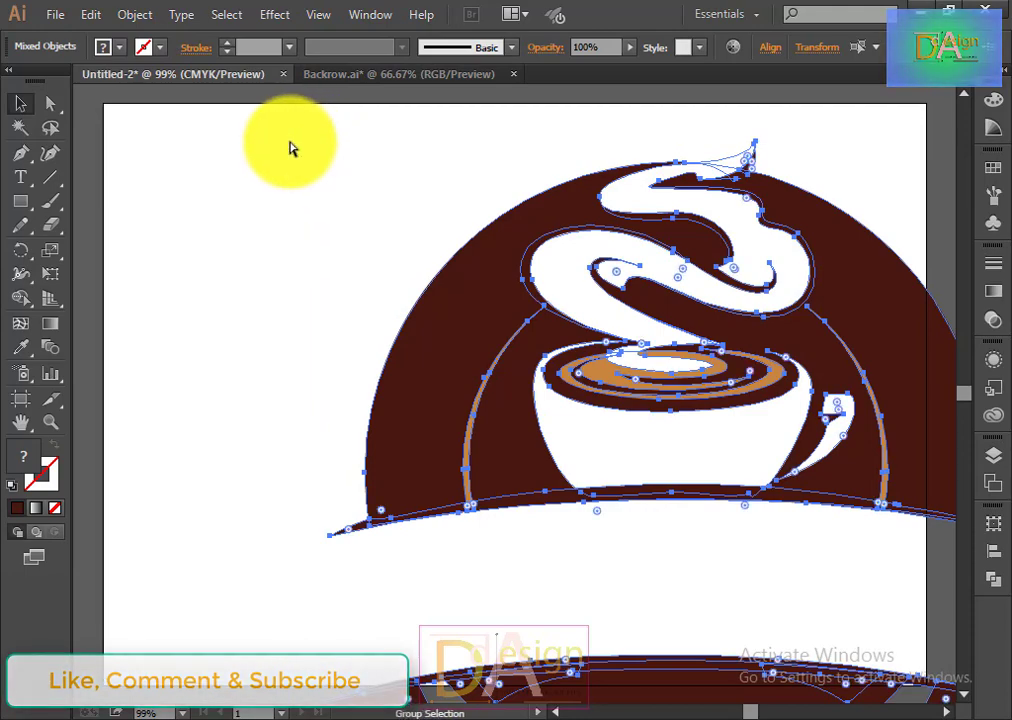
pyautogui.click(291, 150)
pyautogui.hotkey('ctrl', '-')
pyautogui.hotkey('ctrl', '-')
pyautogui.hotkey('ctrl', '-')
pyautogui.moveTo(445, 360); pyautogui.dragTo(707, 578)
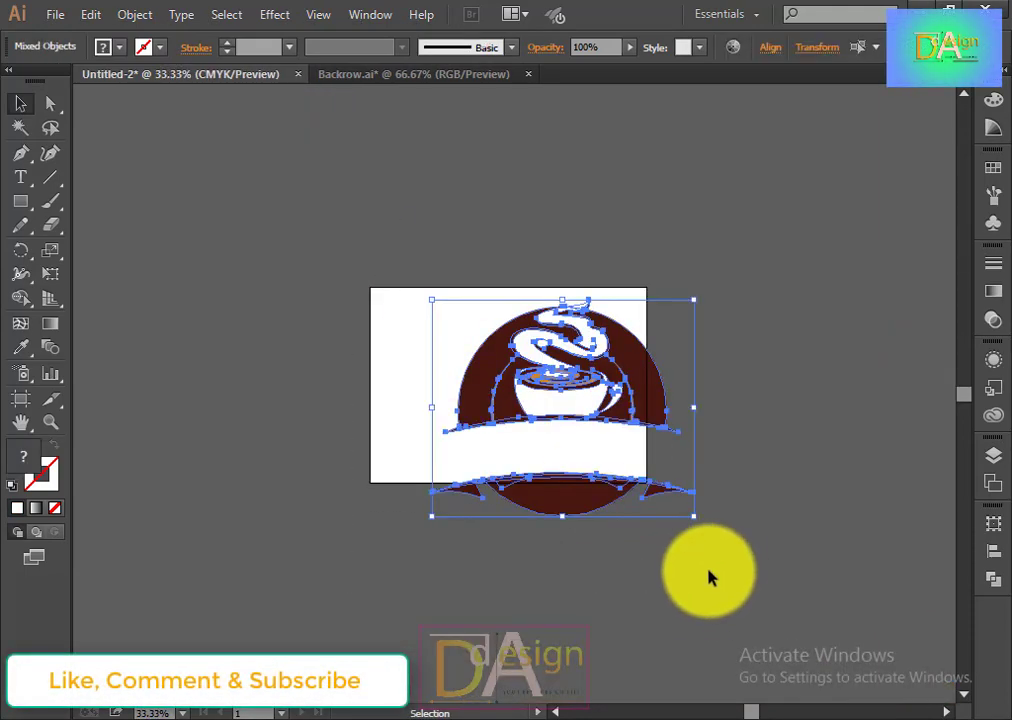
pyautogui.moveTo(694, 515); pyautogui.dragTo(622, 455)
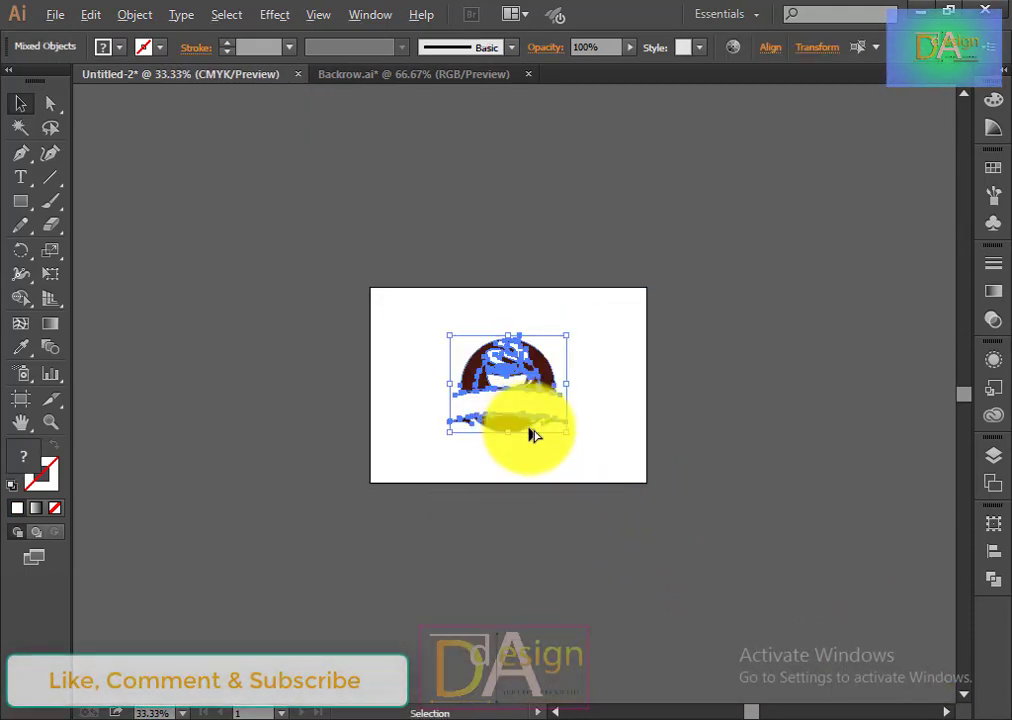
pyautogui.hotkey('ctrl', '+')
pyautogui.hotkey('ctrl', '+')
pyautogui.hotkey('ctrl', '+')
pyautogui.hotkey('ctrl', '+')
# Step: Nudge the logo up and right into position on the artboard
pyautogui.scroll(3, 440, 451)
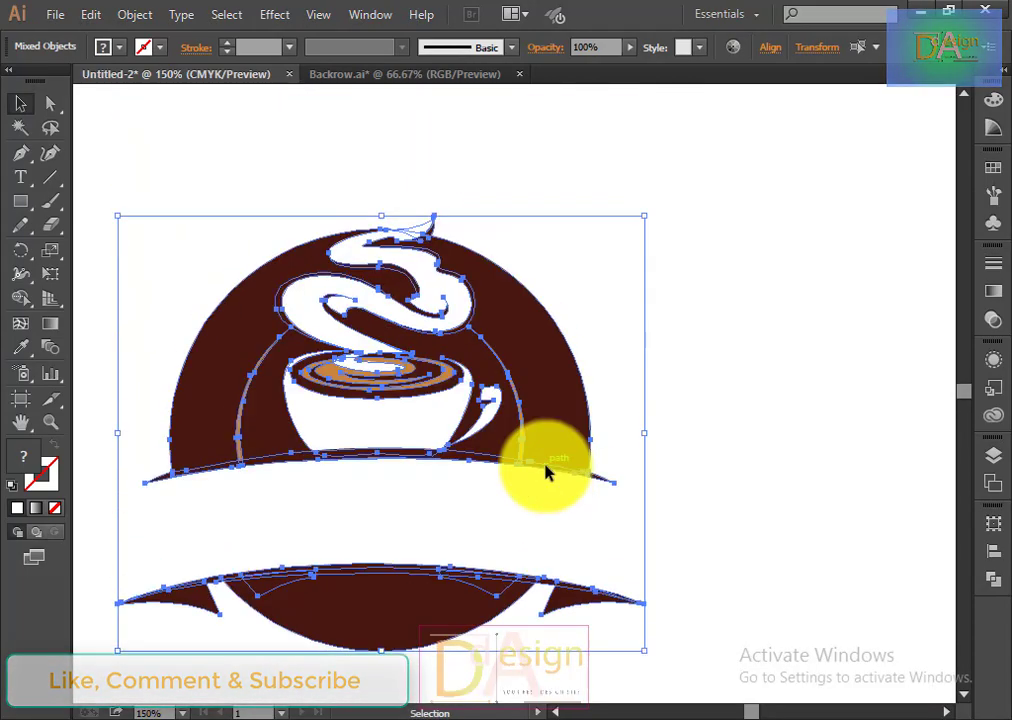
pyautogui.click(660, 506)
pyautogui.press('a')
pyautogui.moveTo(474, 507); pyautogui.dragTo(474, 549)
pyautogui.moveTo(108, 226)
pyautogui.mouseDown()
pyautogui.moveTo(323, 409)
pyautogui.moveTo(407, 626)
pyautogui.moveTo(450, 588)
pyautogui.mouseUp()
# Step: Fill the dome and ribbon shape with a brown swatch
pyautogui.click(671, 413)
pyautogui.click(590, 350)
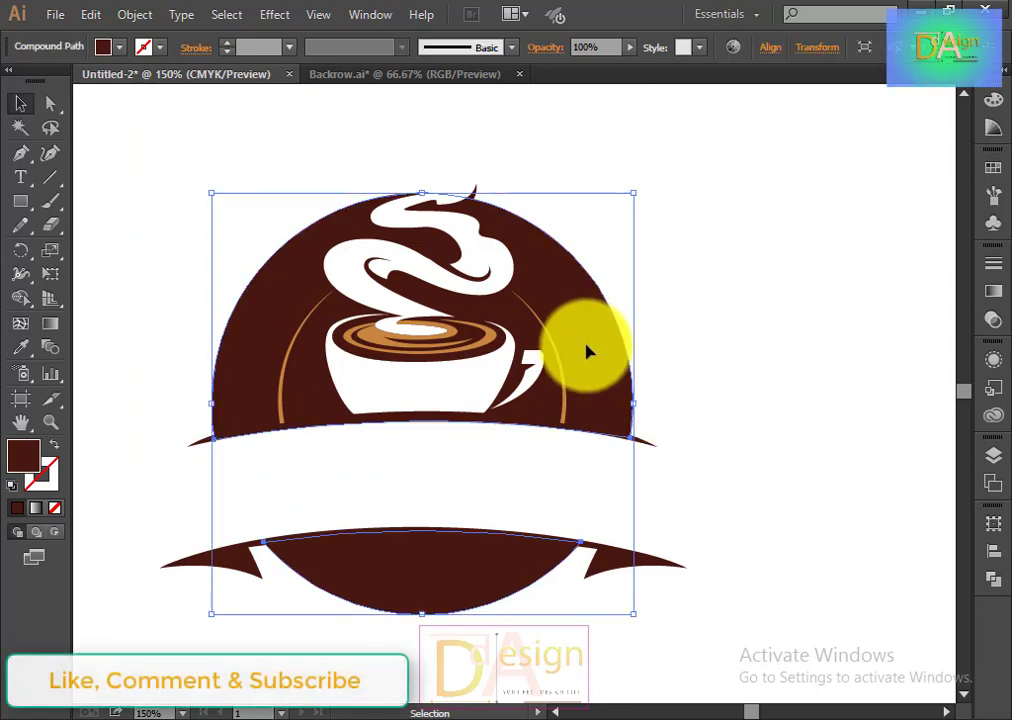
pyautogui.click(119, 47)
pyautogui.click(152, 86)
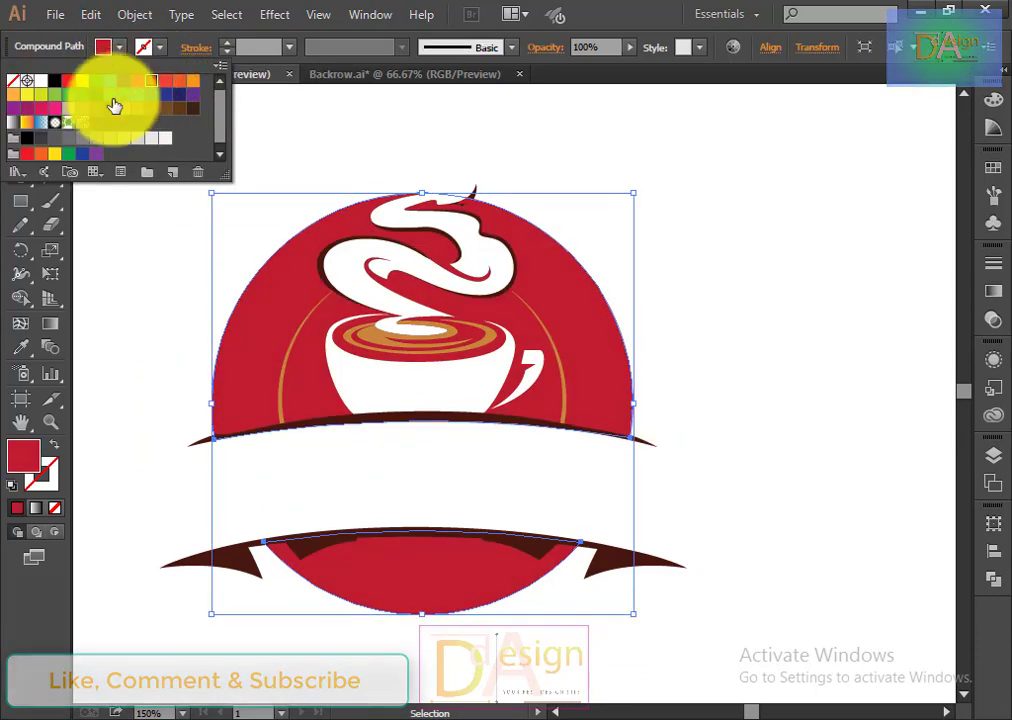
pyautogui.click(179, 108)
pyautogui.click(707, 416)
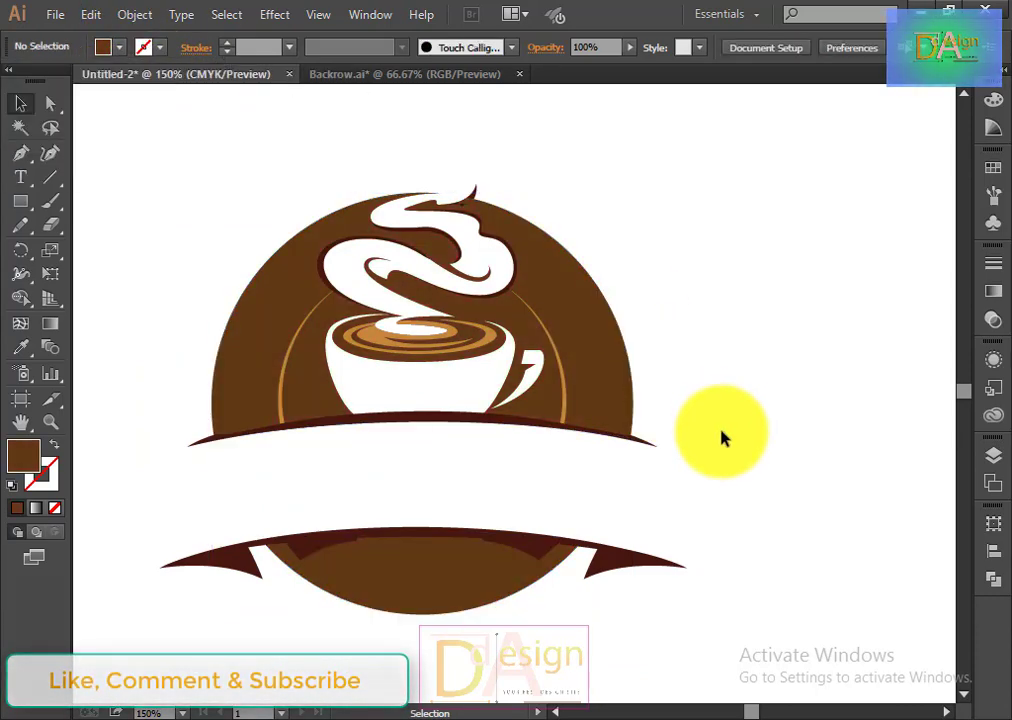
pyautogui.click(645, 577)
# Step: Delete the right ribbon tip and select the dome and ribbon together
pyautogui.press('Delete')
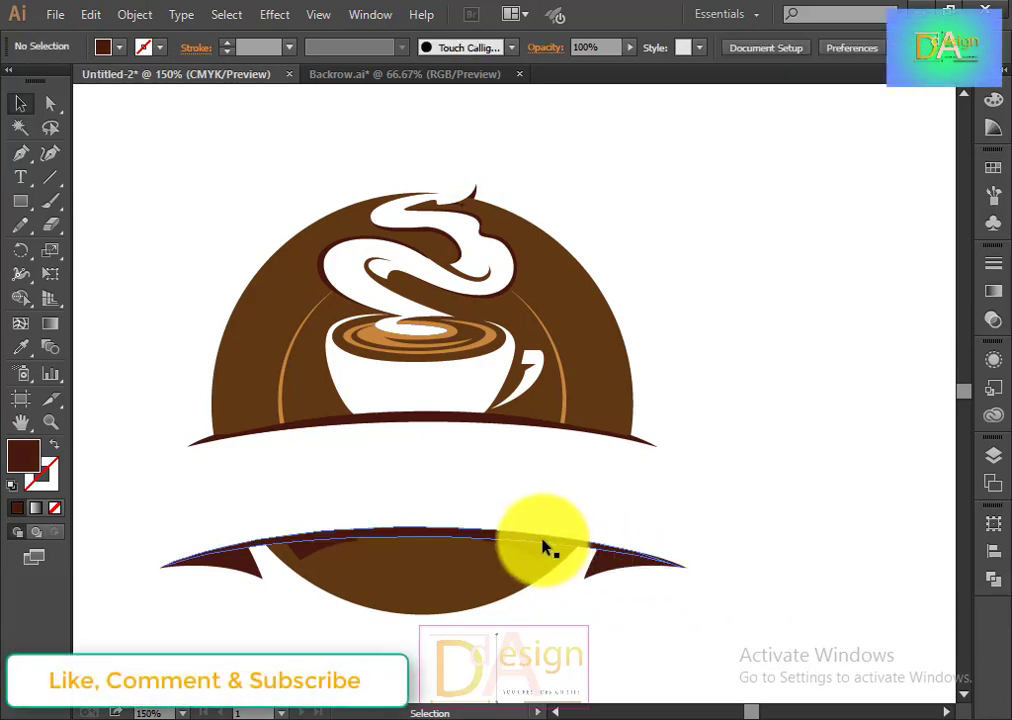
pyautogui.doubleClick(547, 546)
pyautogui.doubleClick(643, 614)
pyautogui.click(615, 545)
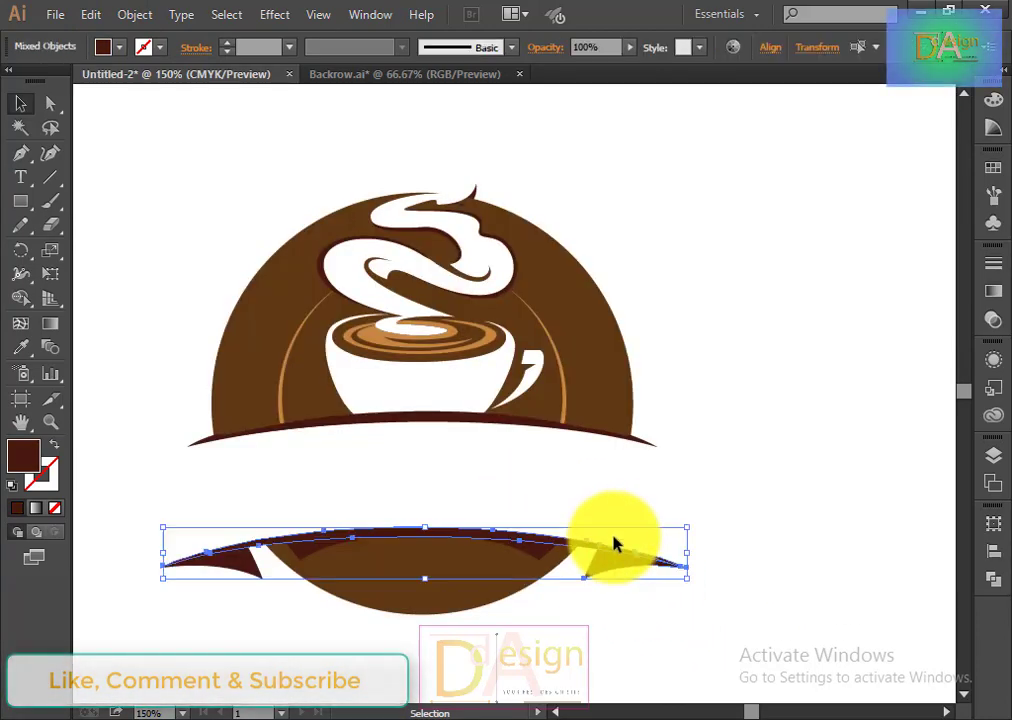
pyautogui.moveTo(140, 515); pyautogui.dragTo(655, 657)
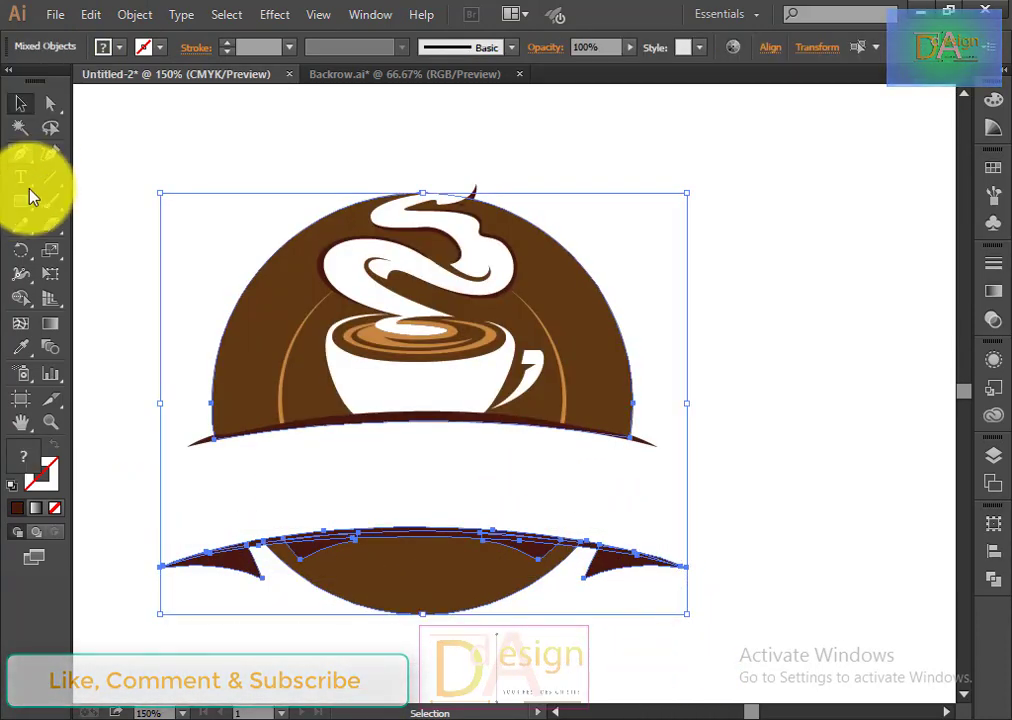
# Step: Shape Builder: merge the left tip, thin sliver and small piece into the ribbon
pyautogui.click(20, 298)
pyautogui.click(226, 556)
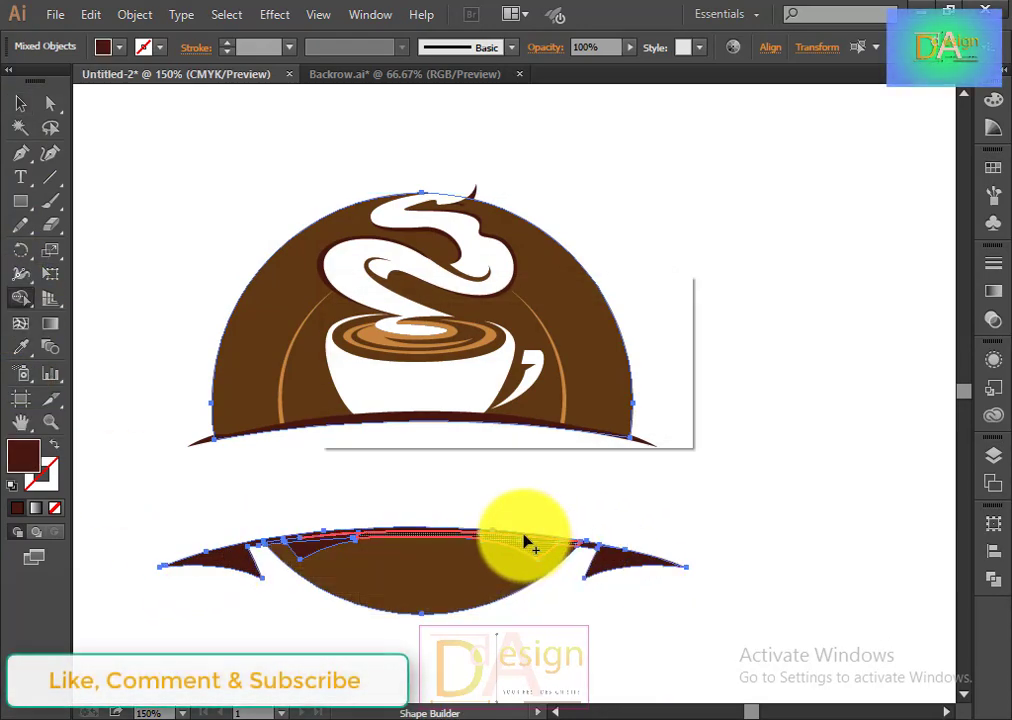
pyautogui.keyDown('alt'); pyautogui.scroll(3, 461, 547); pyautogui.keyUp('alt')
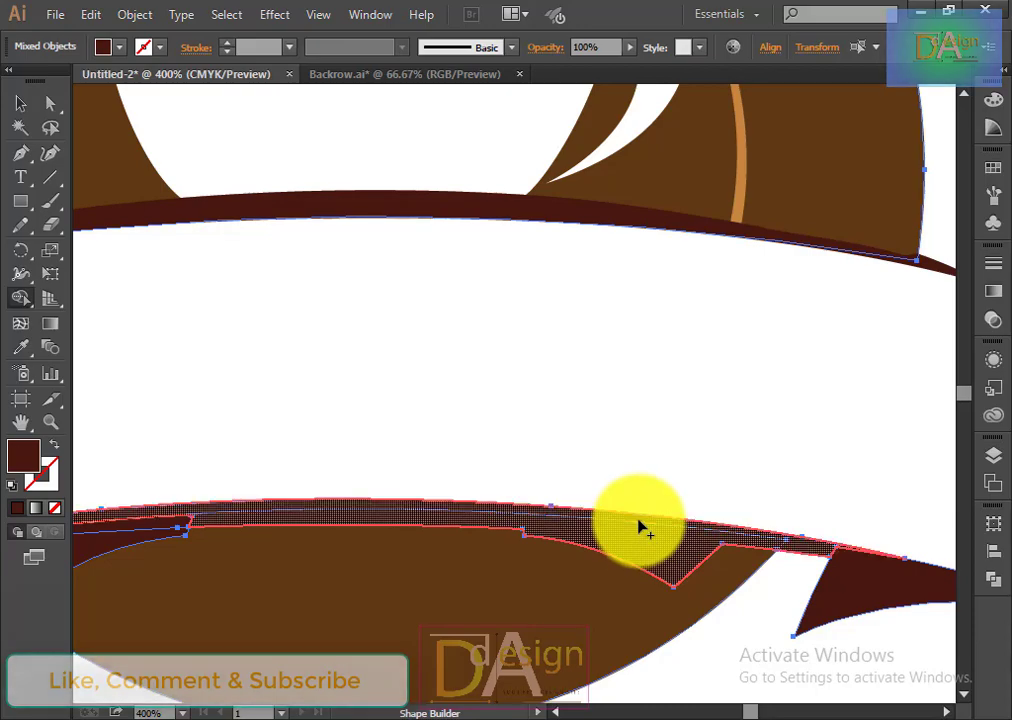
pyautogui.moveTo(452, 501); pyautogui.dragTo(620, 452)
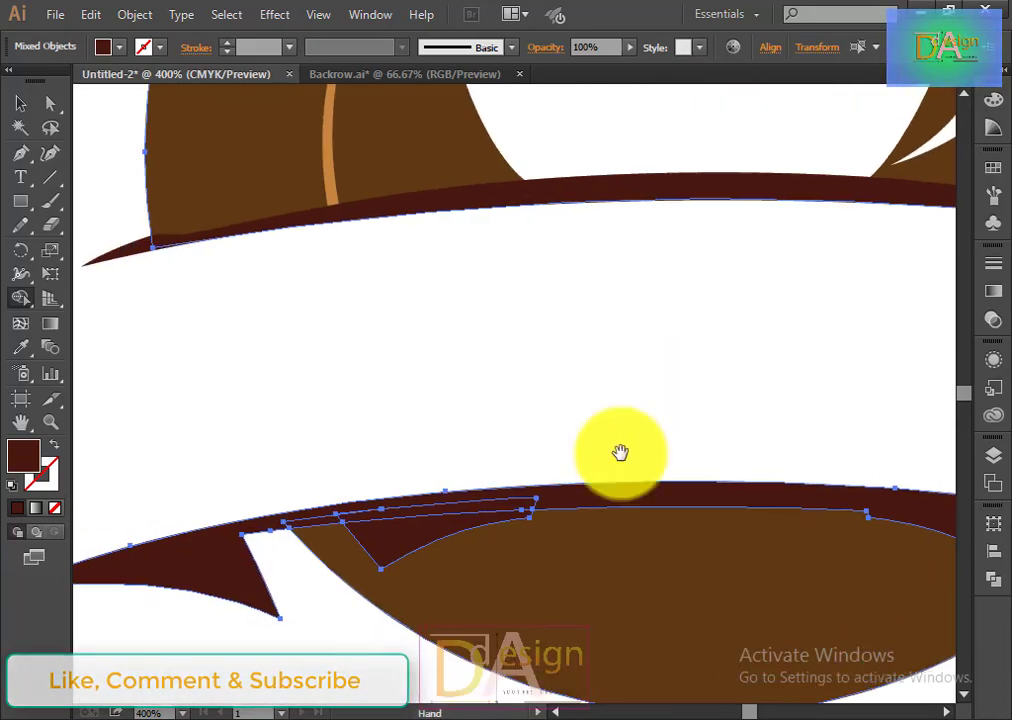
pyautogui.click(391, 517)
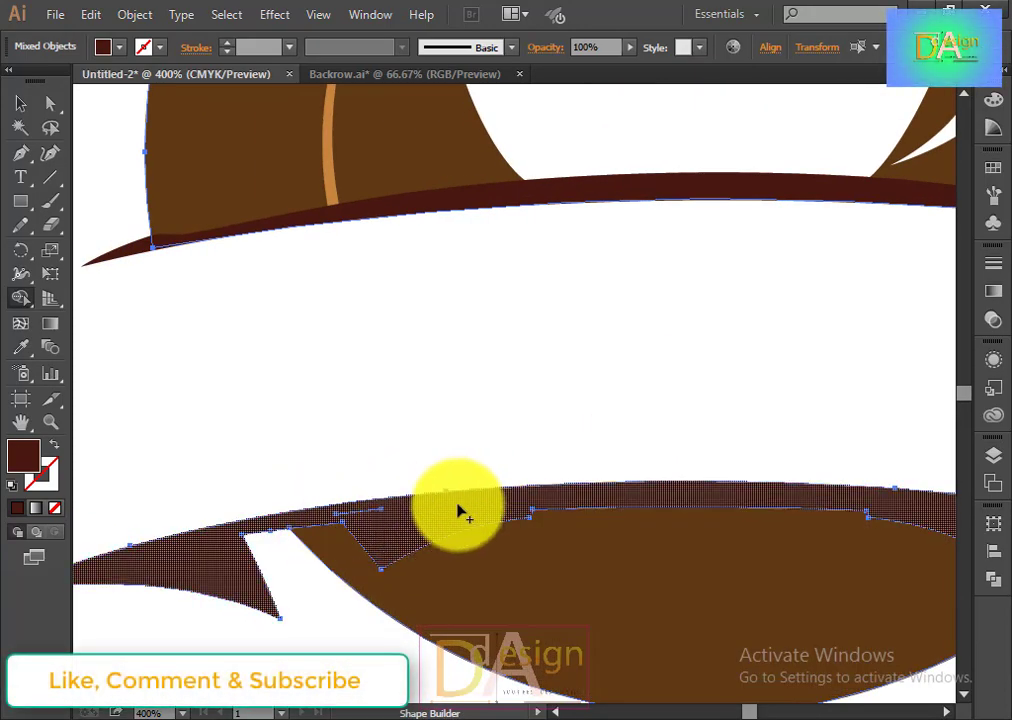
pyautogui.click(379, 546)
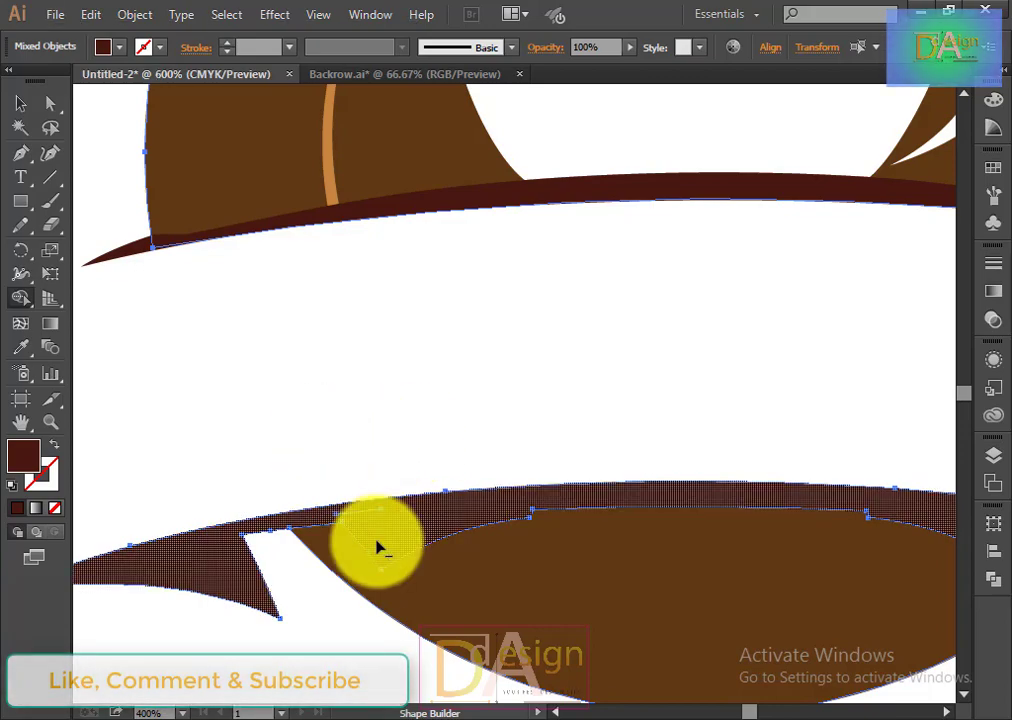
pyautogui.scroll(2, 312, 463)
pyautogui.scroll(-3, 393, 483)
pyautogui.scroll(-2, 400, 478)
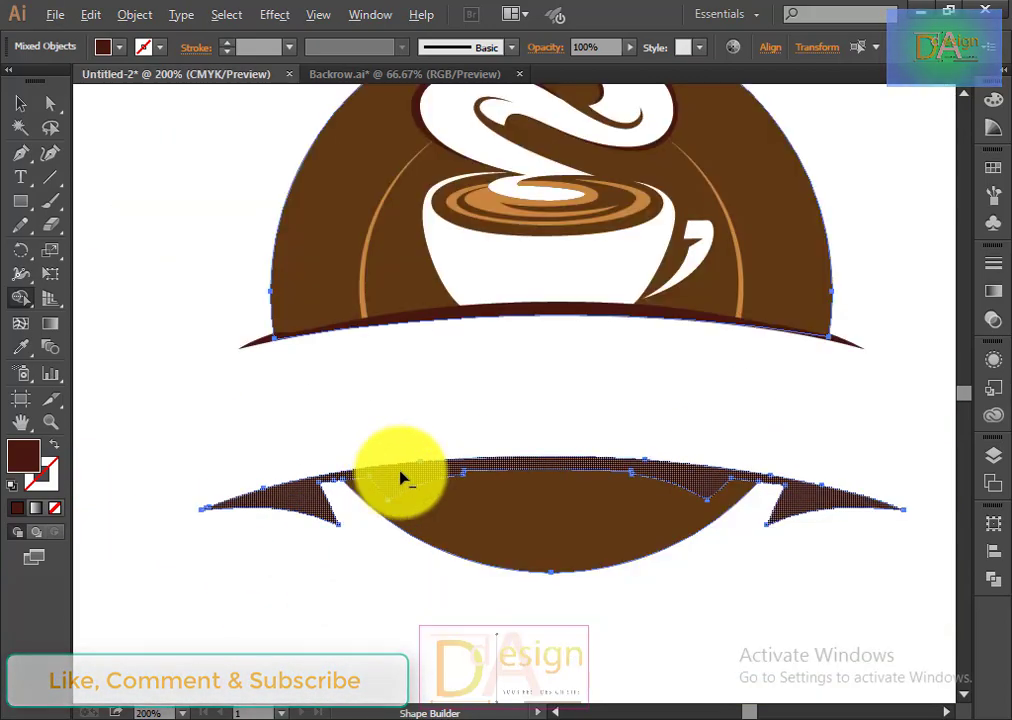
# Step: Merge the ribbon pieces under the cup into one shape with Shape Builder
pyautogui.click(21, 104)
pyautogui.click(640, 660)
pyautogui.click(520, 312)
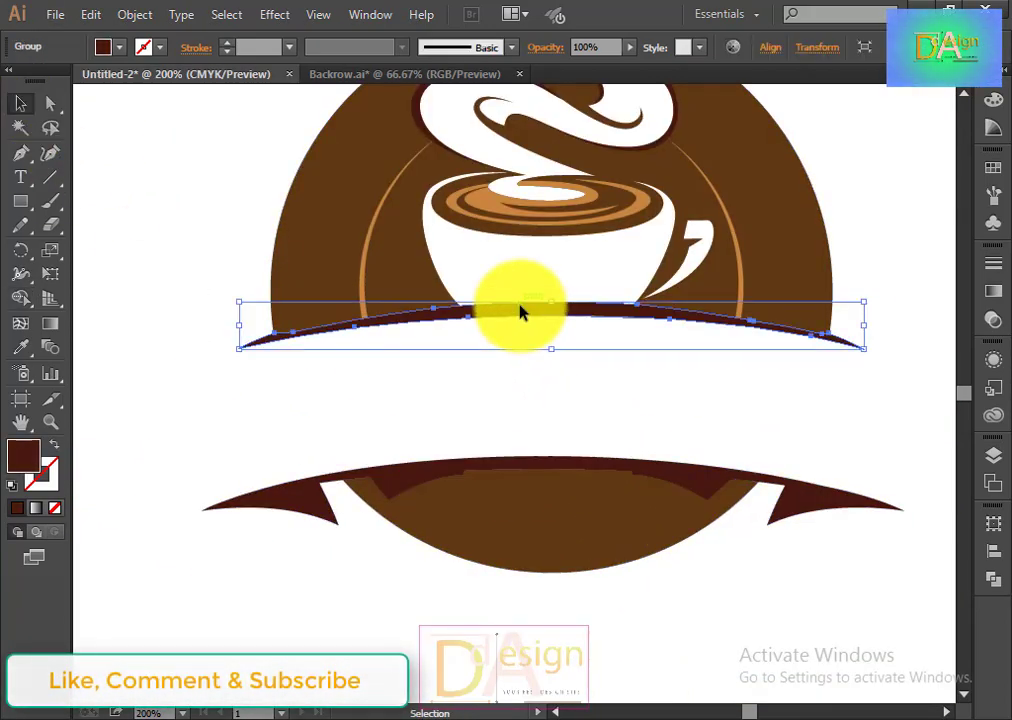
pyautogui.click(784, 429)
pyautogui.moveTo(784, 429); pyautogui.dragTo(255, 287)
pyautogui.scroll(1, 459, 328)
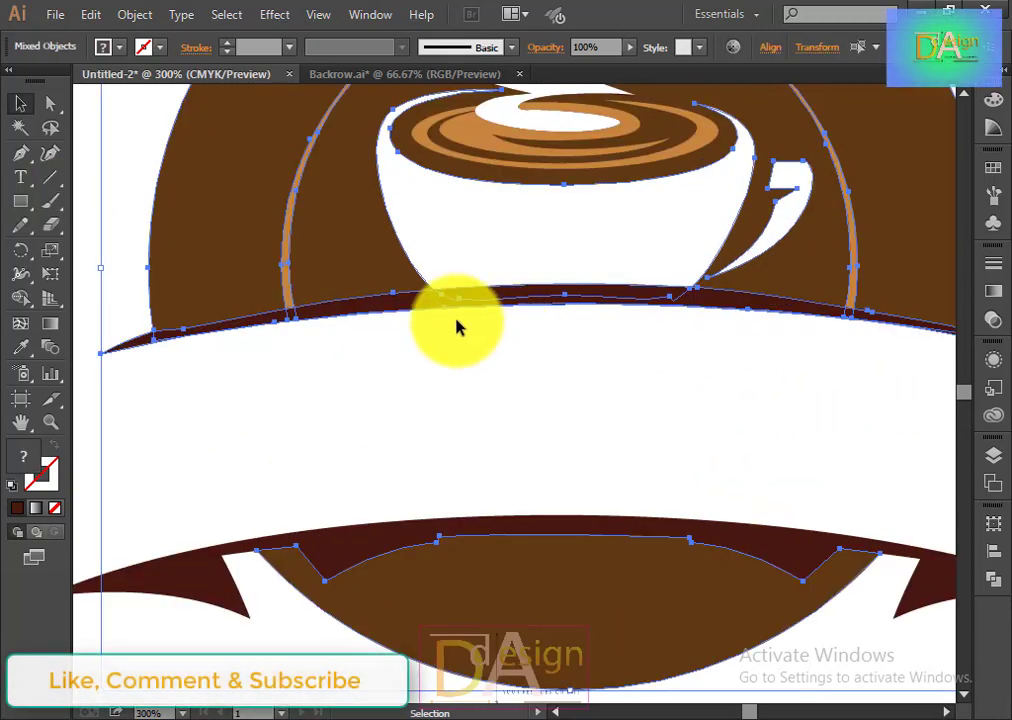
pyautogui.click(21, 298)
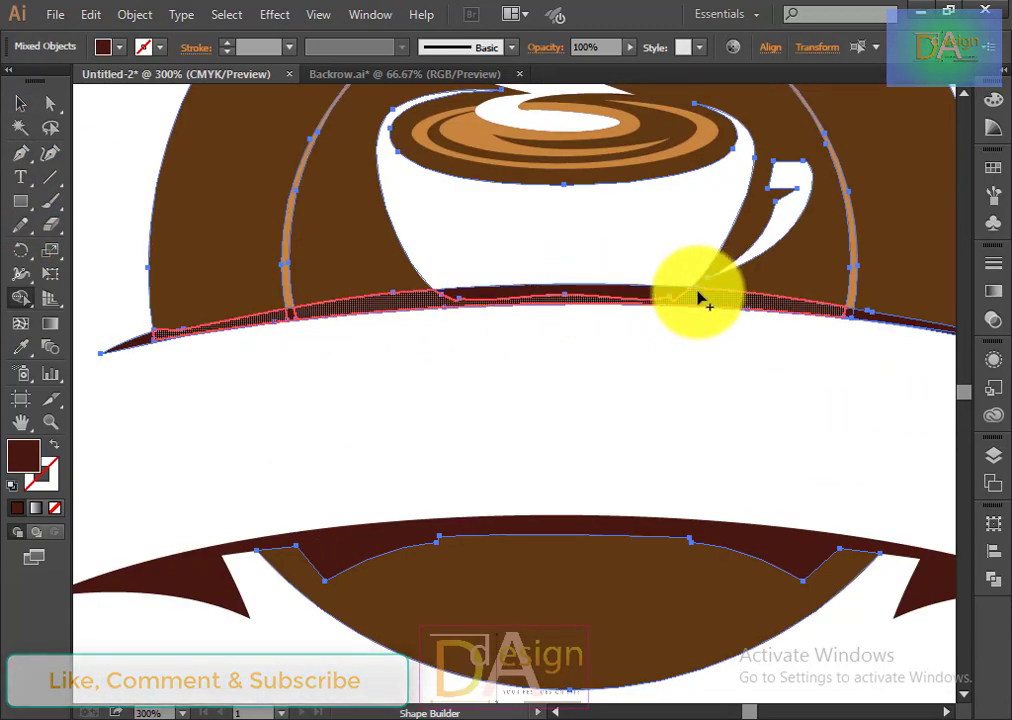
pyautogui.moveTo(700, 298); pyautogui.dragTo(120, 343)
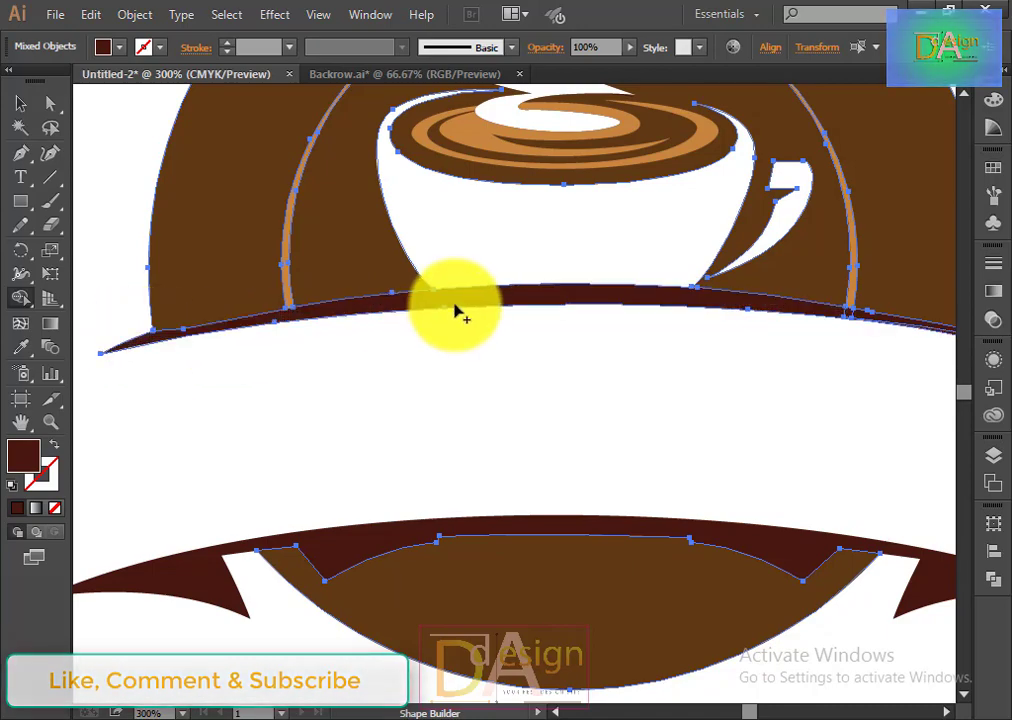
# Step: Save the emblem as Final.ai with the default Illustrator options
pyautogui.scroll(-2, 764, 341)
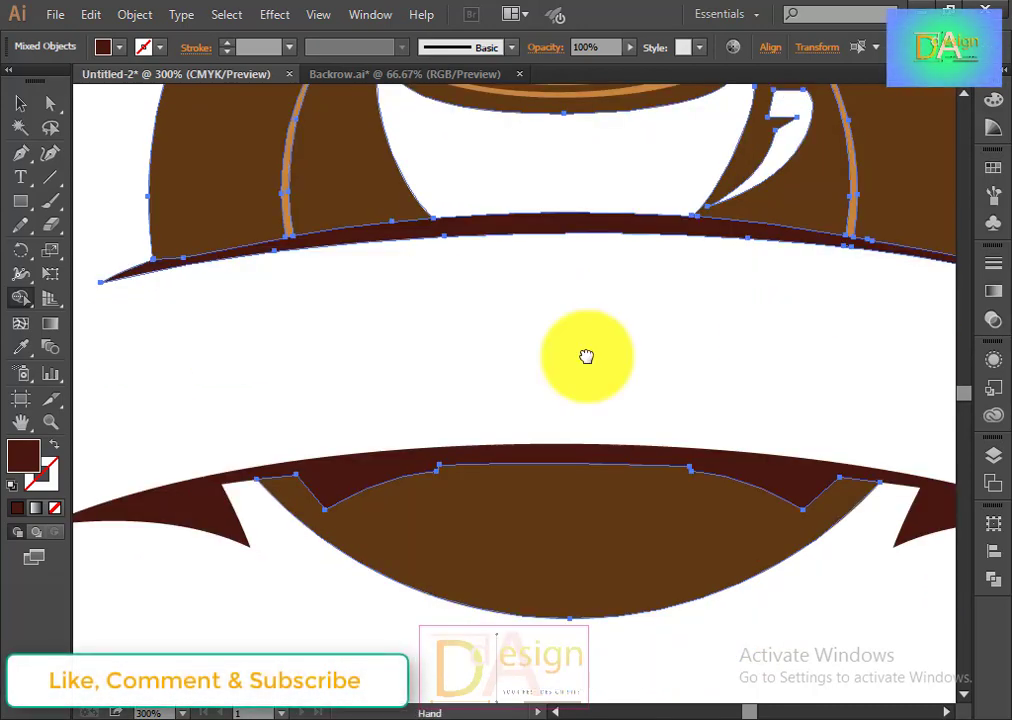
pyautogui.scroll(-3, 586, 357)
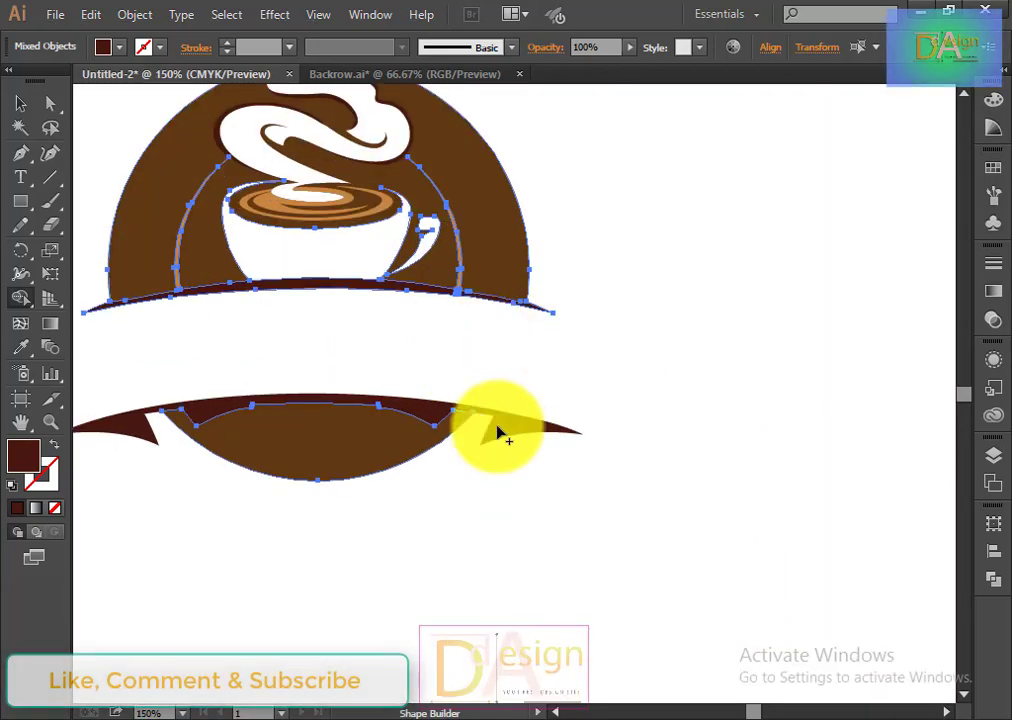
pyautogui.scroll(-1, 500, 432)
pyautogui.click(20, 103)
pyautogui.click(716, 346)
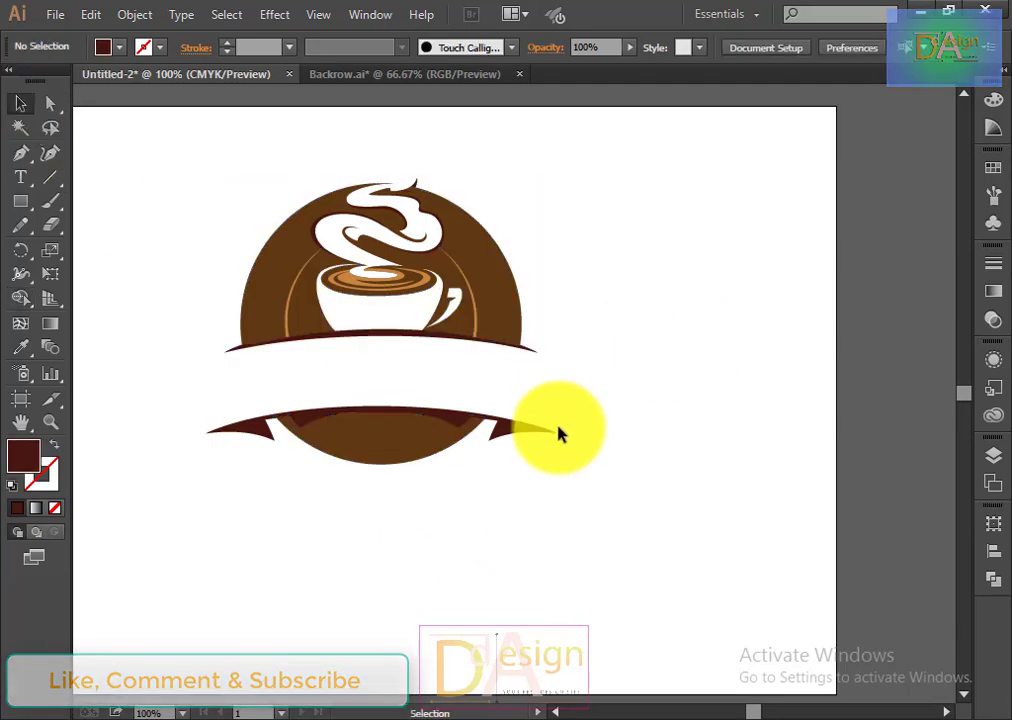
pyautogui.hotkey('ctrl', 's')
pyautogui.write('Fi')
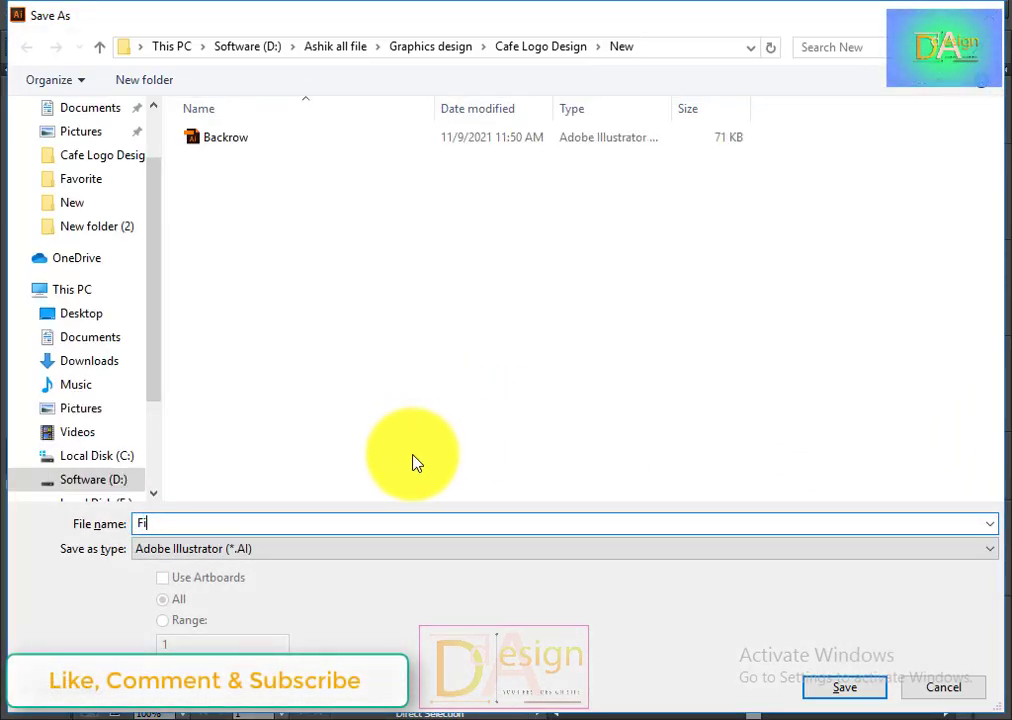
pyautogui.write('nal')
pyautogui.press('Return')
pyautogui.click(572, 637)
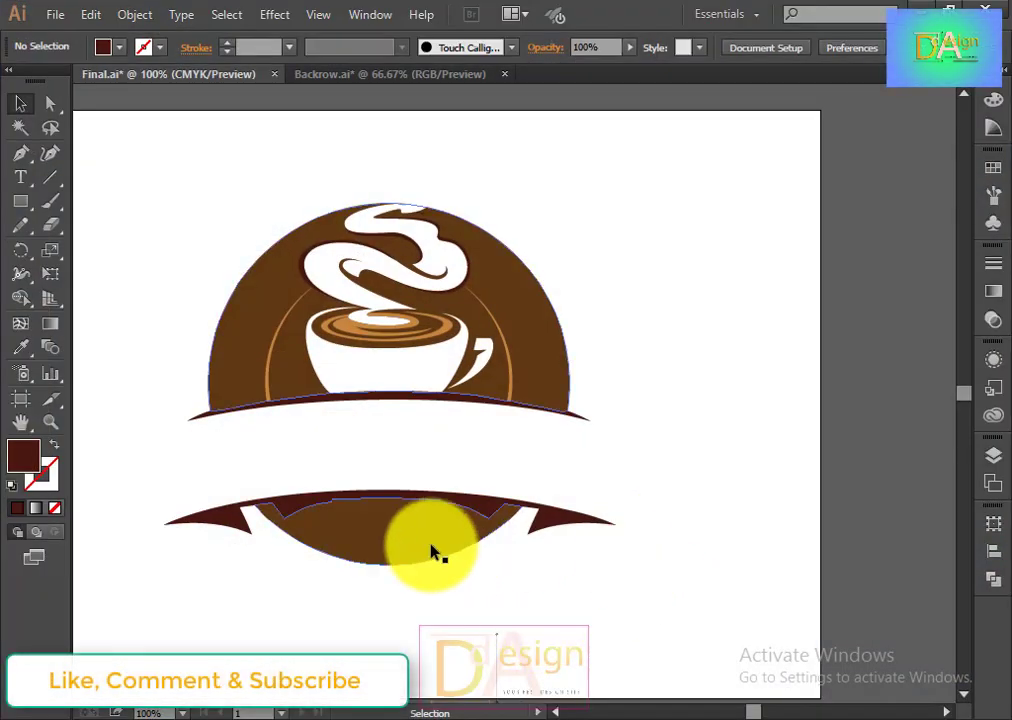
pyautogui.click(431, 551)
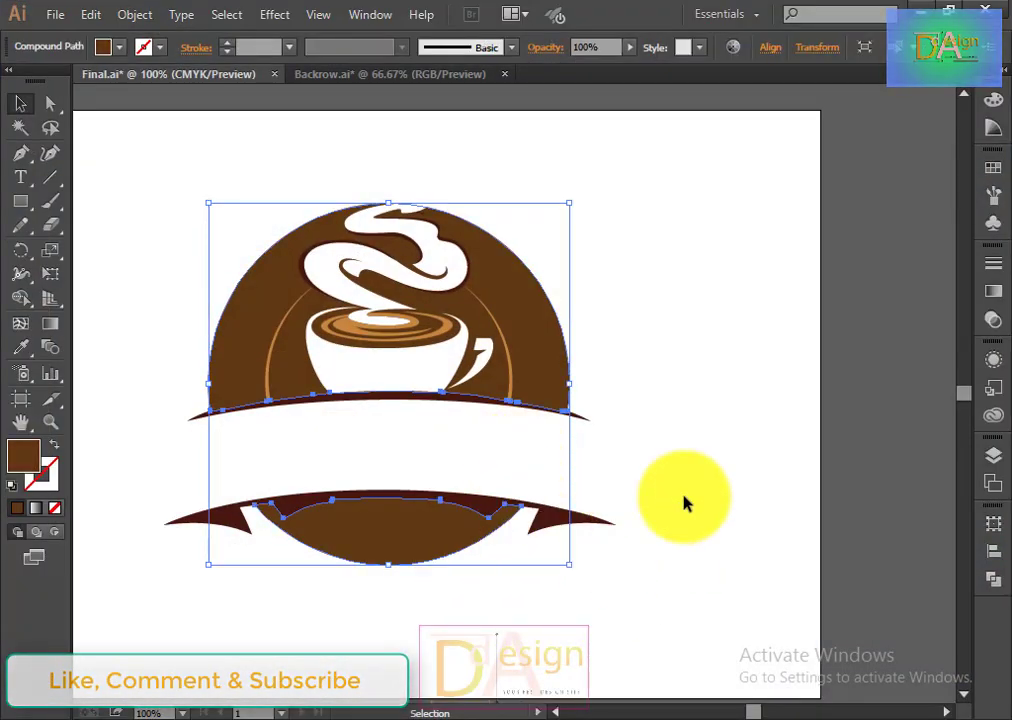
pyautogui.click(684, 501)
pyautogui.click(483, 410)
pyautogui.click(178, 178)
pyautogui.moveTo(178, 178); pyautogui.dragTo(429, 522)
pyautogui.rightClick(429, 522)
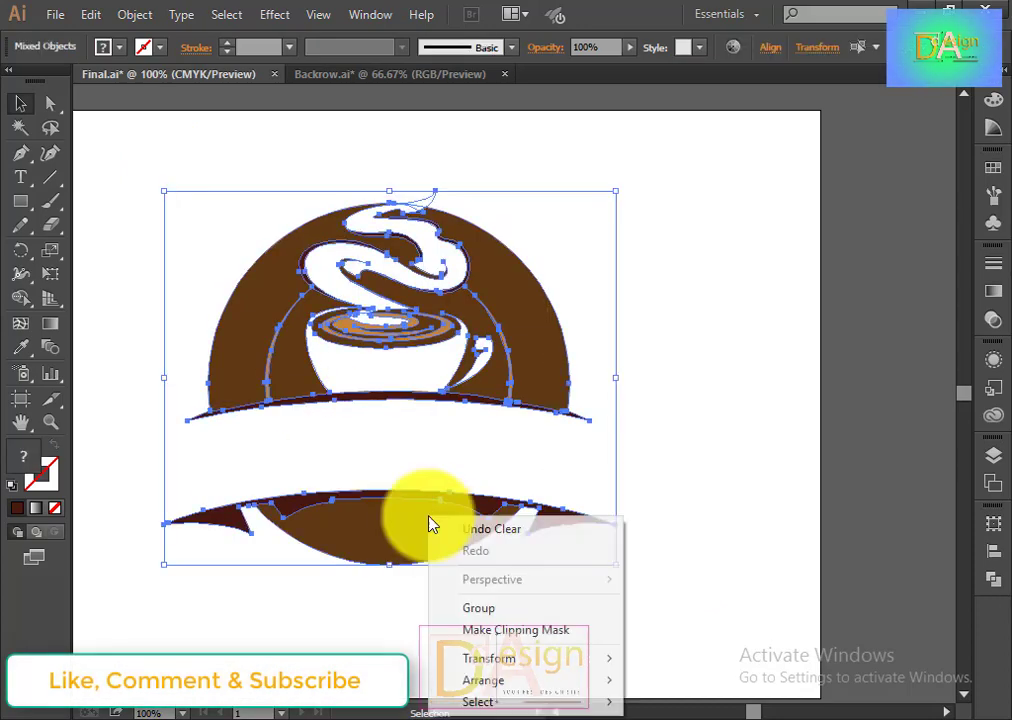
pyautogui.hotkey('ctrl', '8')
pyautogui.doubleClick(404, 542)
pyautogui.doubleClick(666, 592)
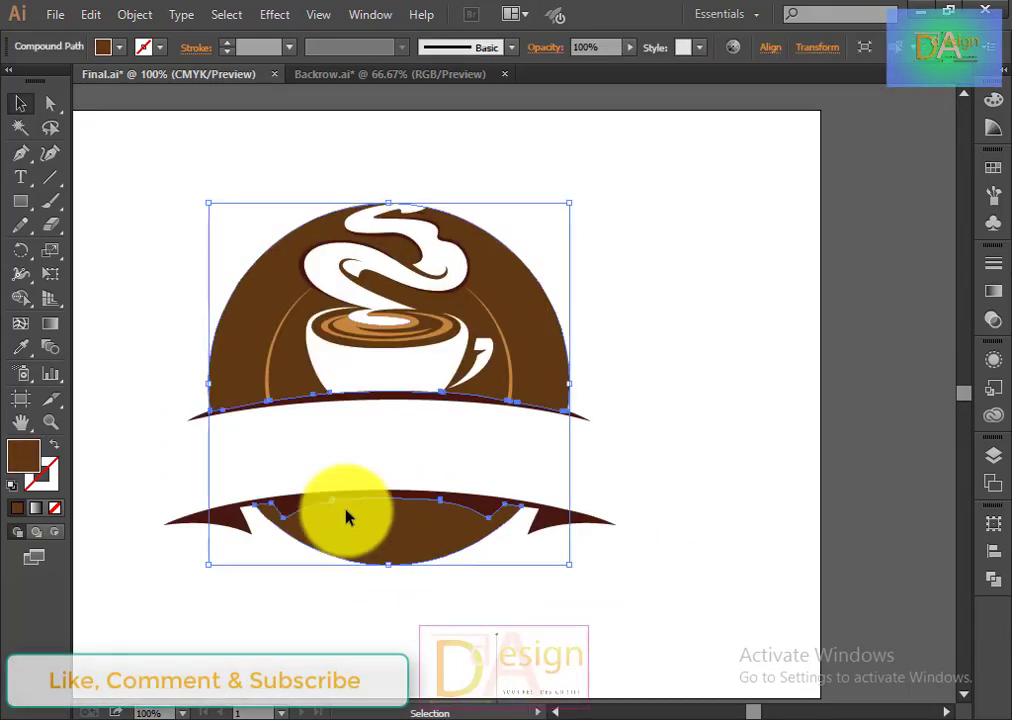
pyautogui.rightClick(350, 525)
pyautogui.click(350, 525)
pyautogui.moveTo(506, 515); pyautogui.dragTo(641, 623)
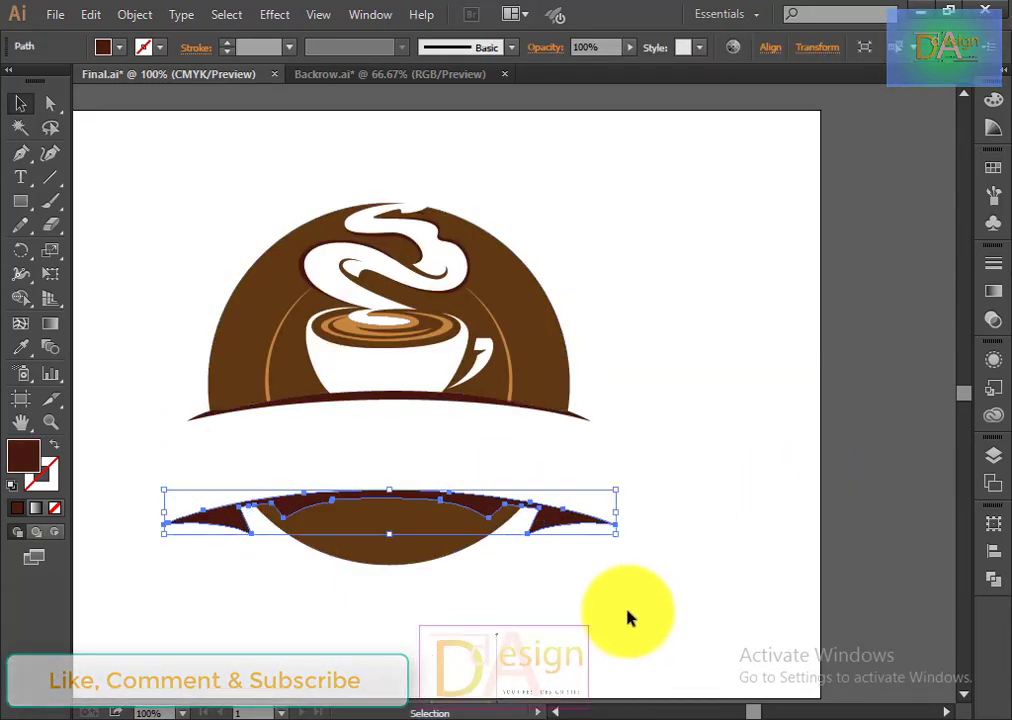
pyautogui.hotkey('ctrl', 'z')
pyautogui.keyDown('shift'); pyautogui.click(545, 412); pyautogui.keyUp('shift')
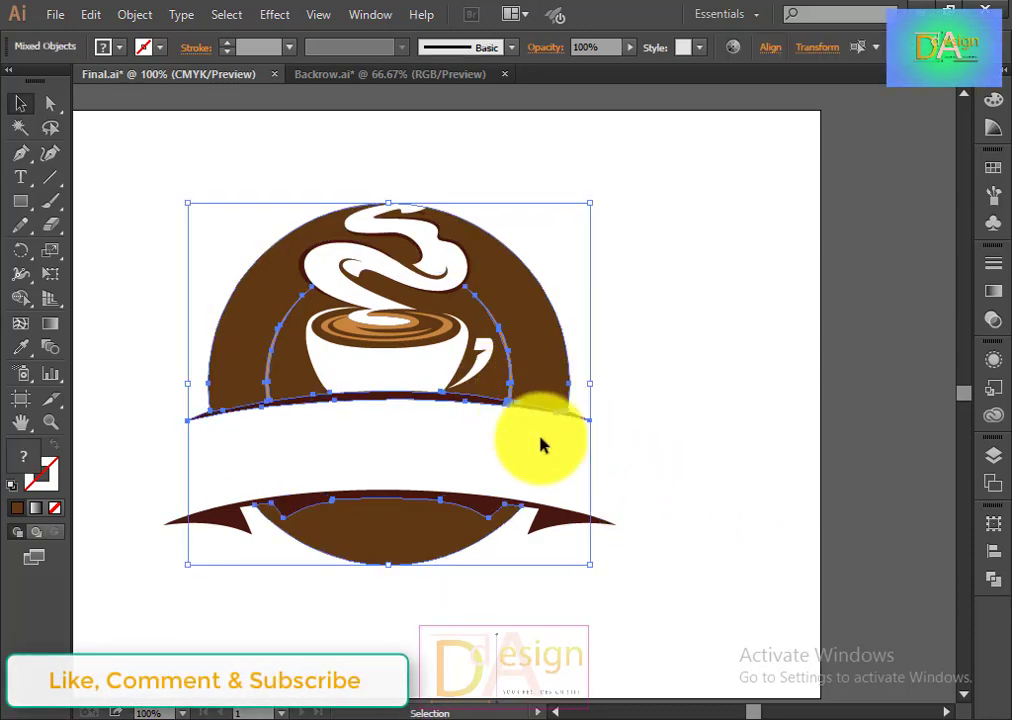
pyautogui.rightClick(542, 412)
pyautogui.click(520, 420)
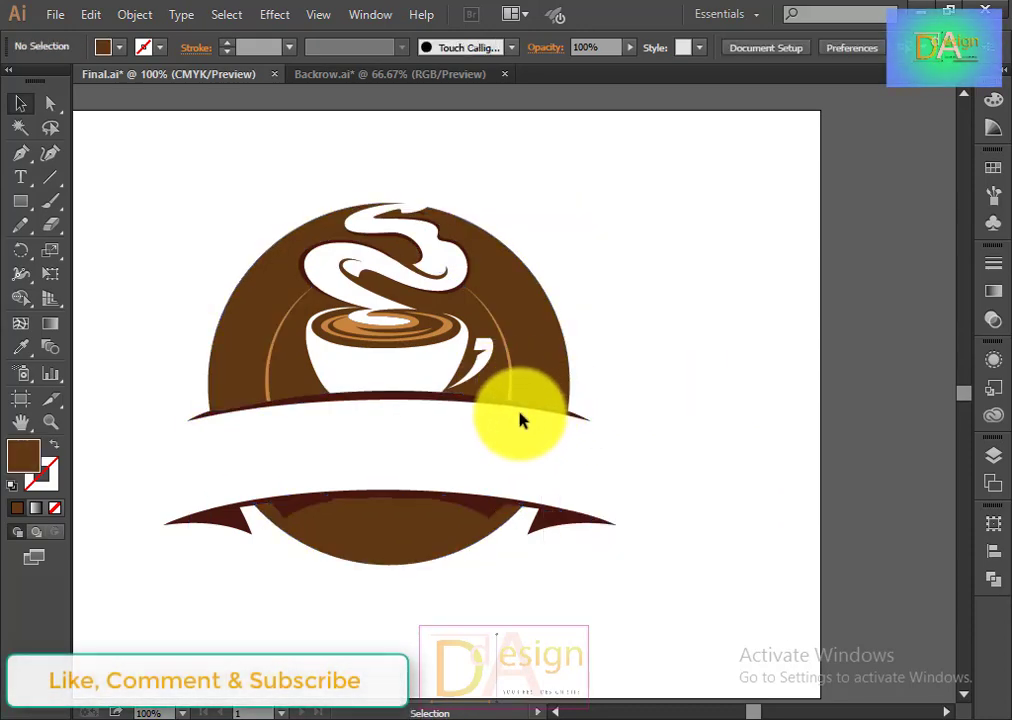
pyautogui.click(503, 412)
pyautogui.click(714, 386)
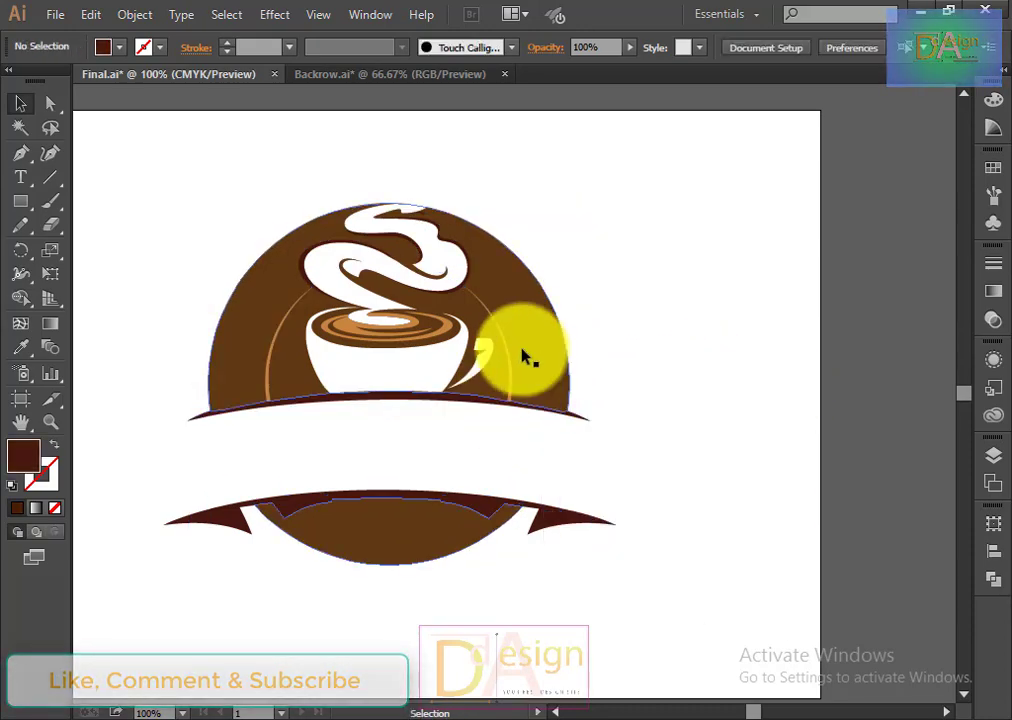
pyautogui.click(524, 355)
pyautogui.click(741, 560)
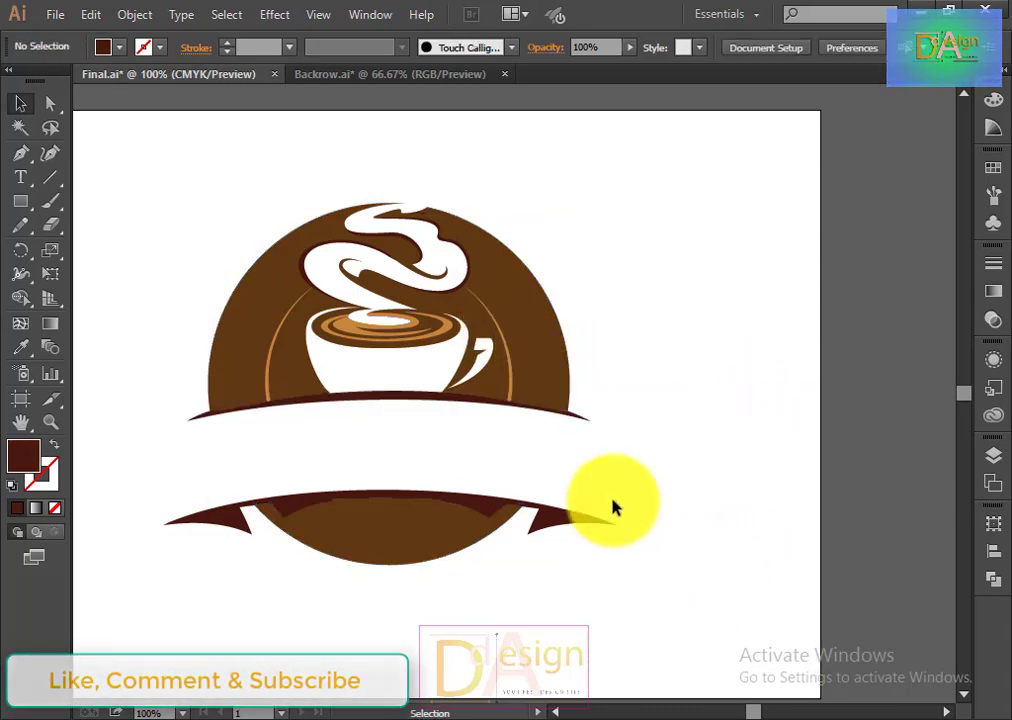
pyautogui.click(395, 500)
pyautogui.click(535, 365)
pyautogui.moveTo(535, 365); pyautogui.dragTo(917, 332)
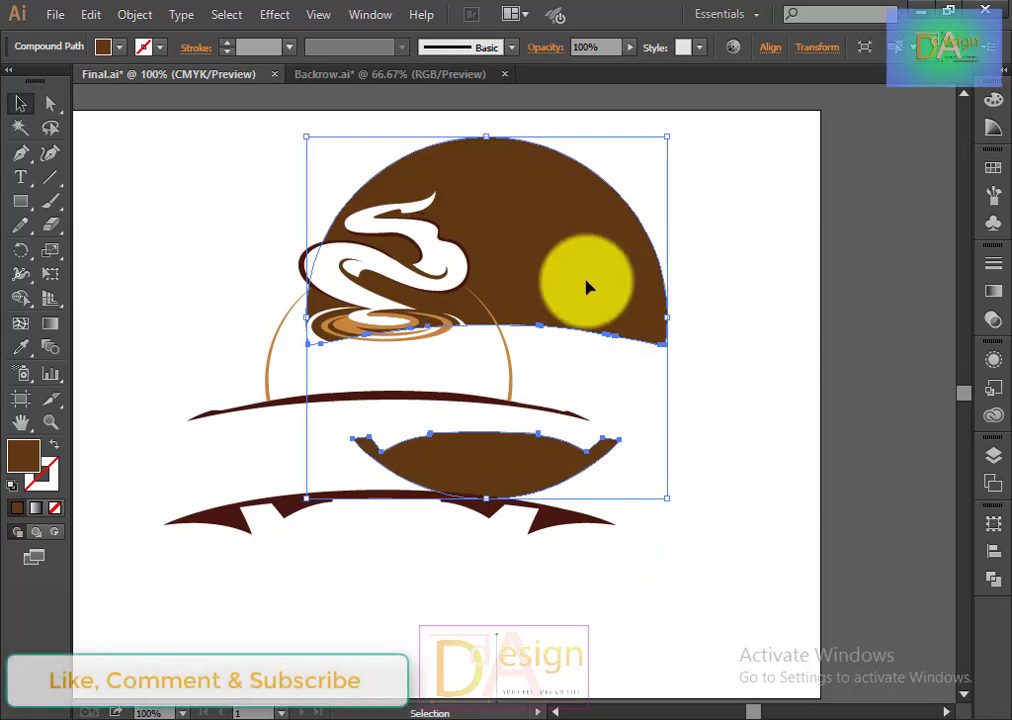
pyautogui.hotkey('ctrl', 'z')
pyautogui.click(470, 580)
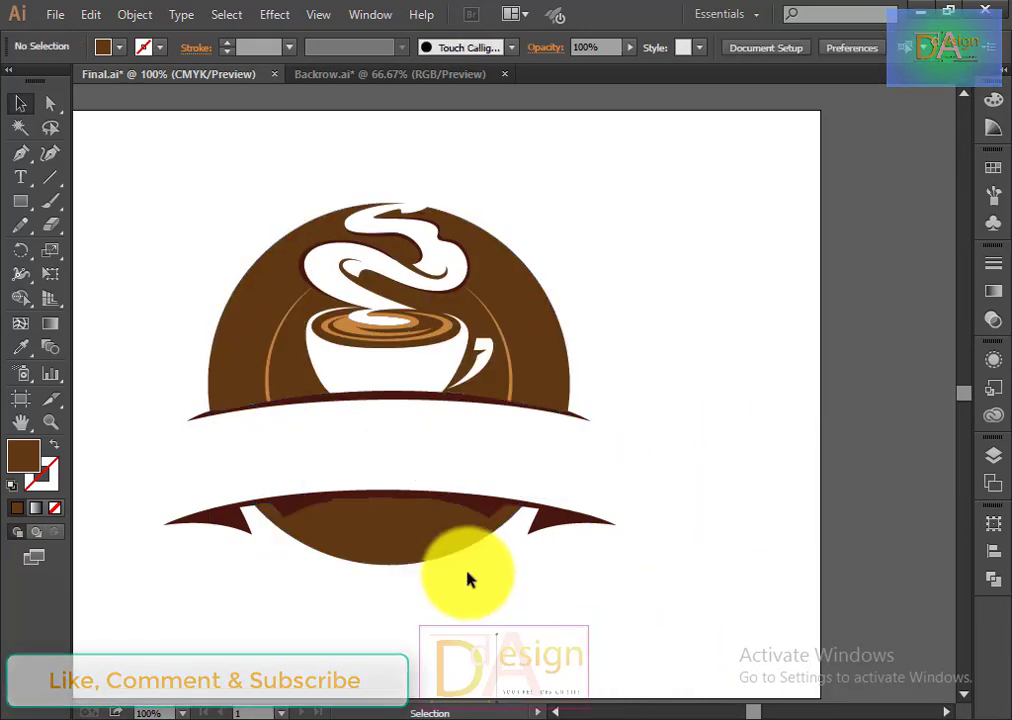
pyautogui.click(384, 549)
pyautogui.rightClick(389, 551)
pyautogui.click(504, 535)
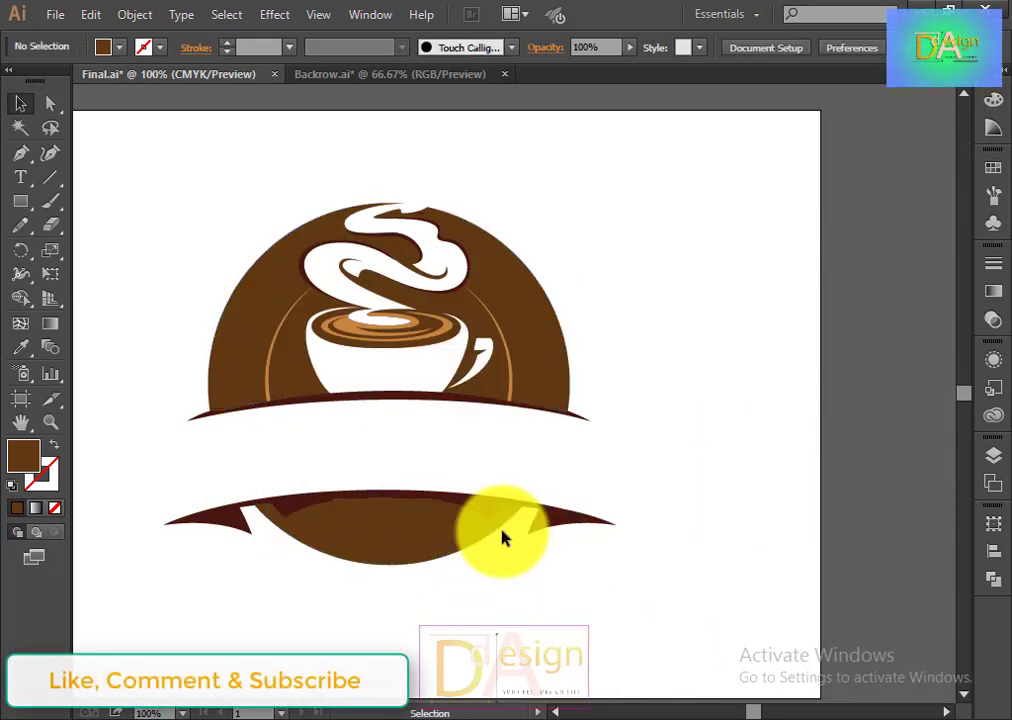
pyautogui.click(545, 388)
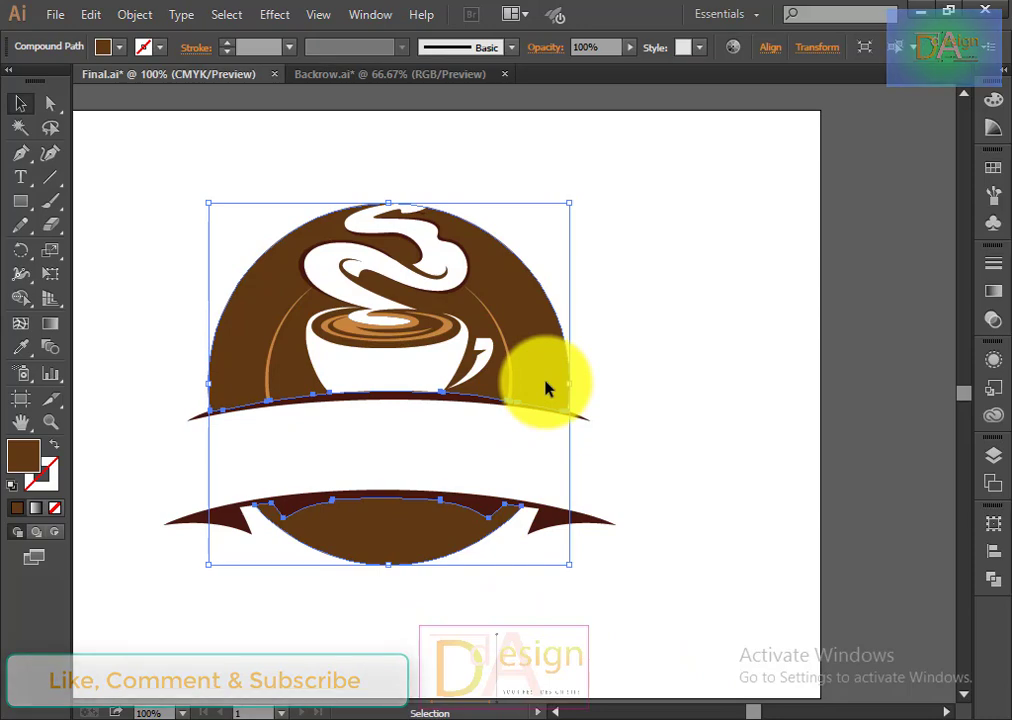
# Step: Try several fill swatches on the background shapes and settle on light tan
pyautogui.click(118, 47)
pyautogui.click(181, 87)
pyautogui.click(191, 87)
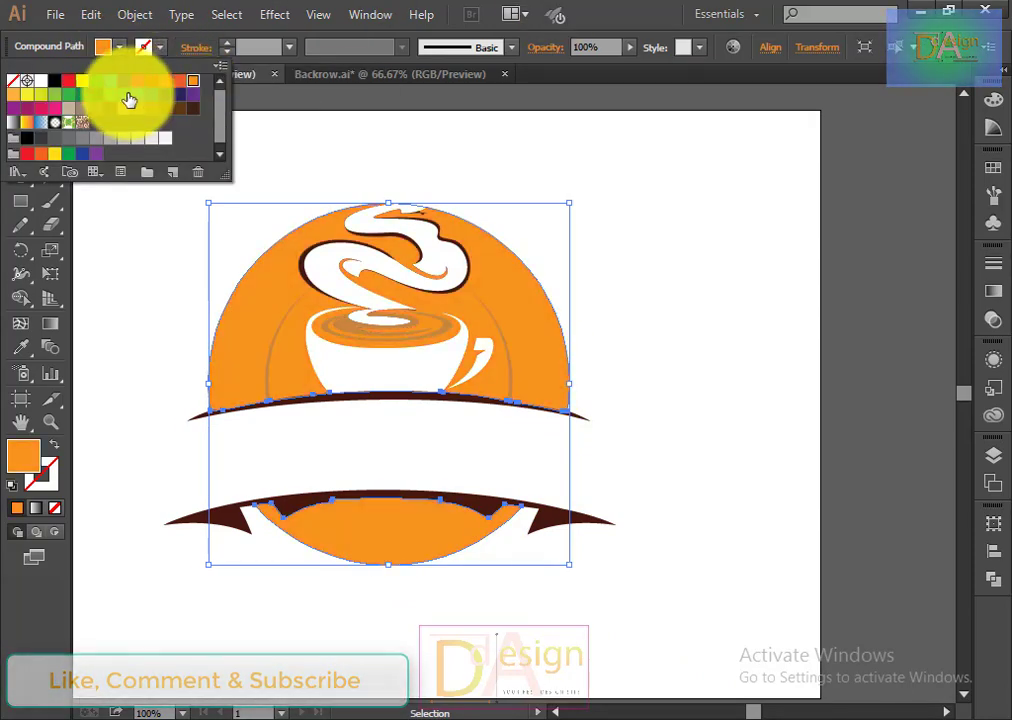
pyautogui.click(16, 94)
pyautogui.click(10, 103)
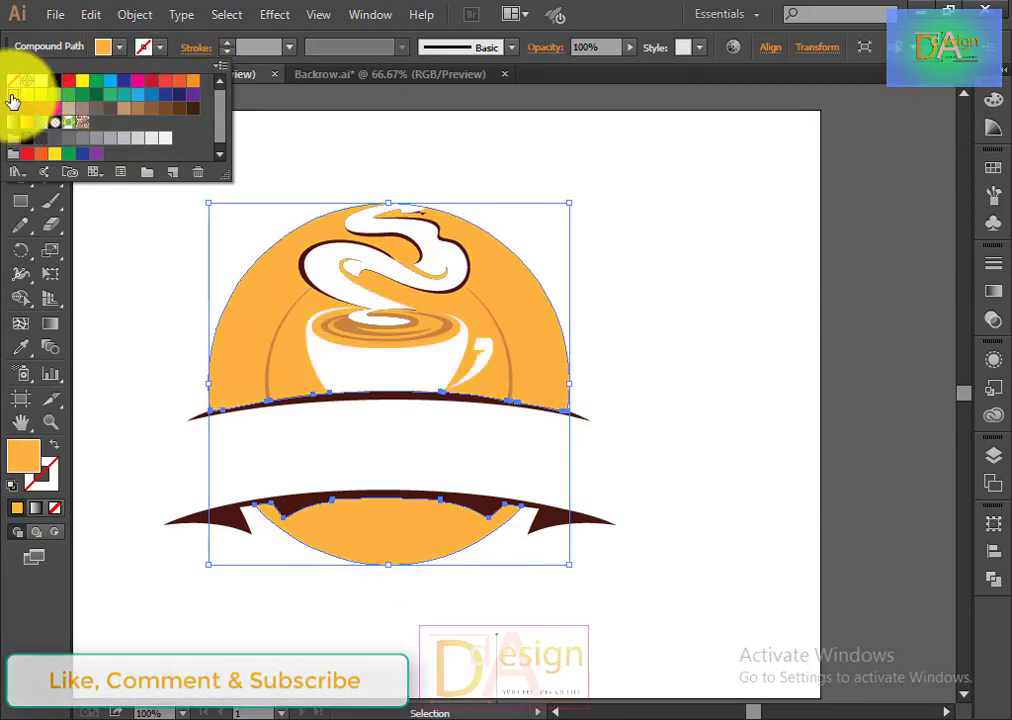
pyautogui.click(25, 97)
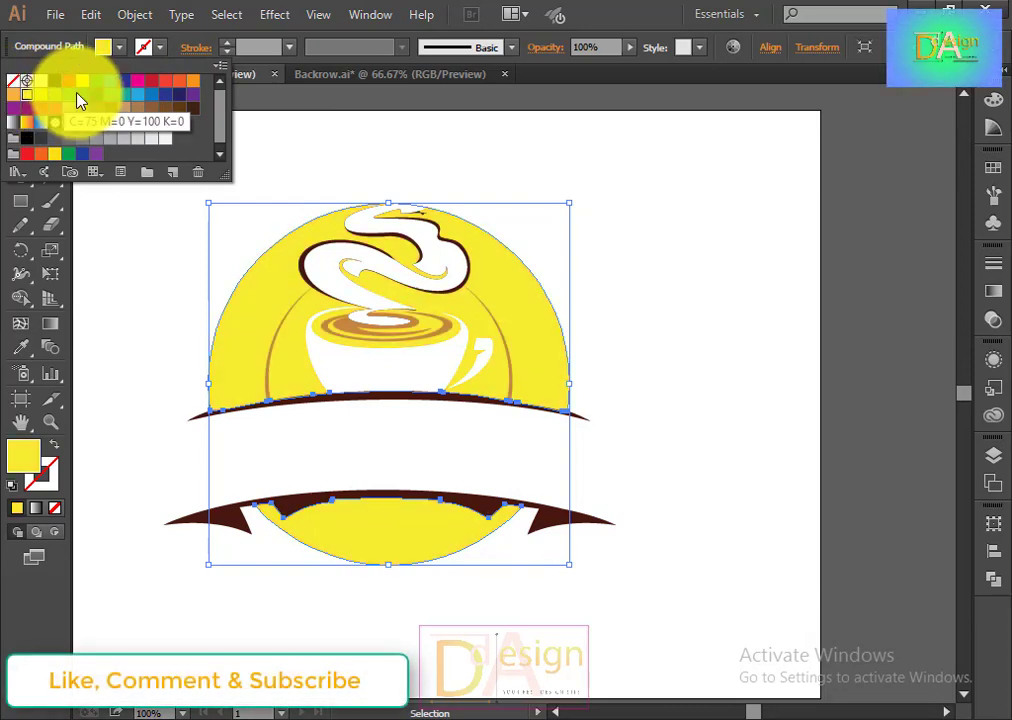
pyautogui.click(96, 138)
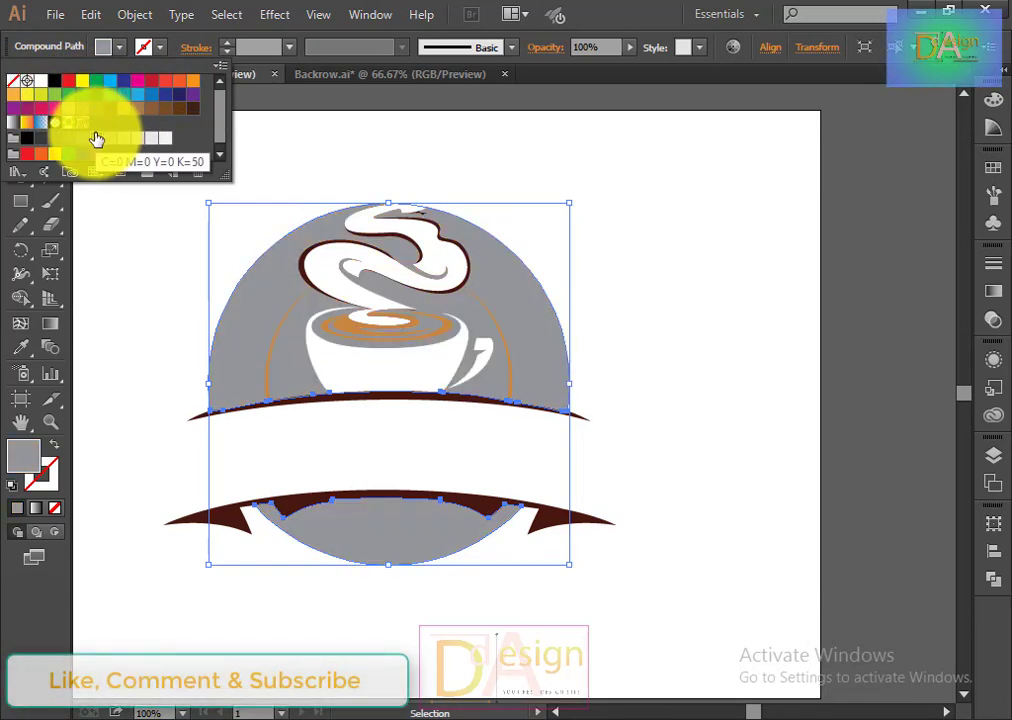
pyautogui.click(136, 117)
pyautogui.click(123, 110)
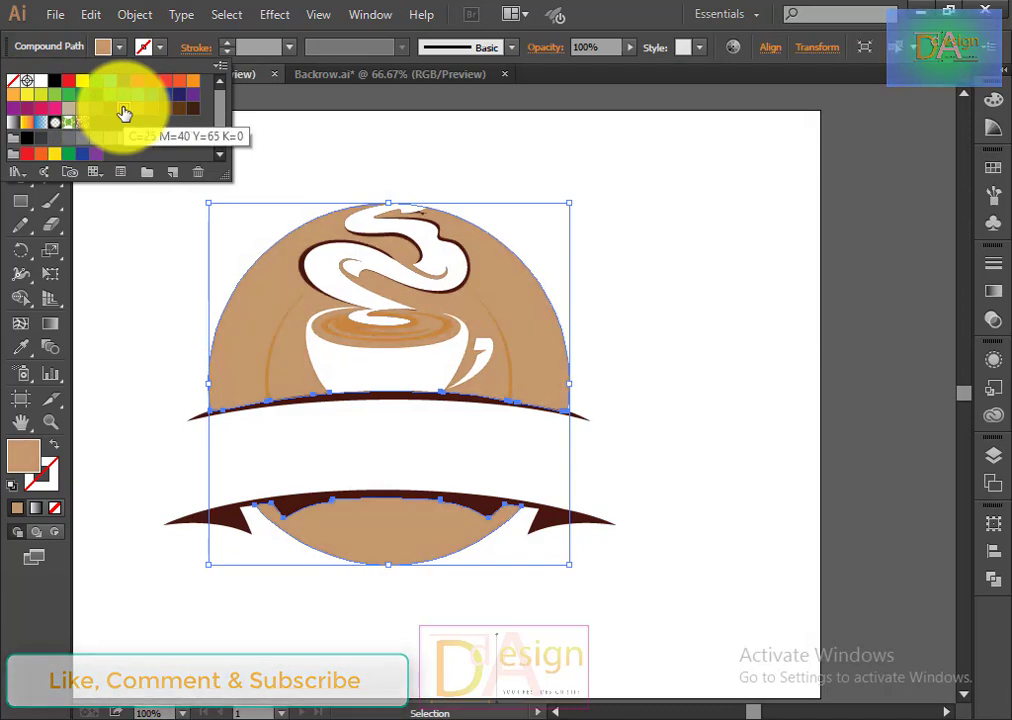
# Step: Give the lower ribbon a brown fill
pyautogui.click(678, 311)
pyautogui.click(488, 508)
pyautogui.click(119, 47)
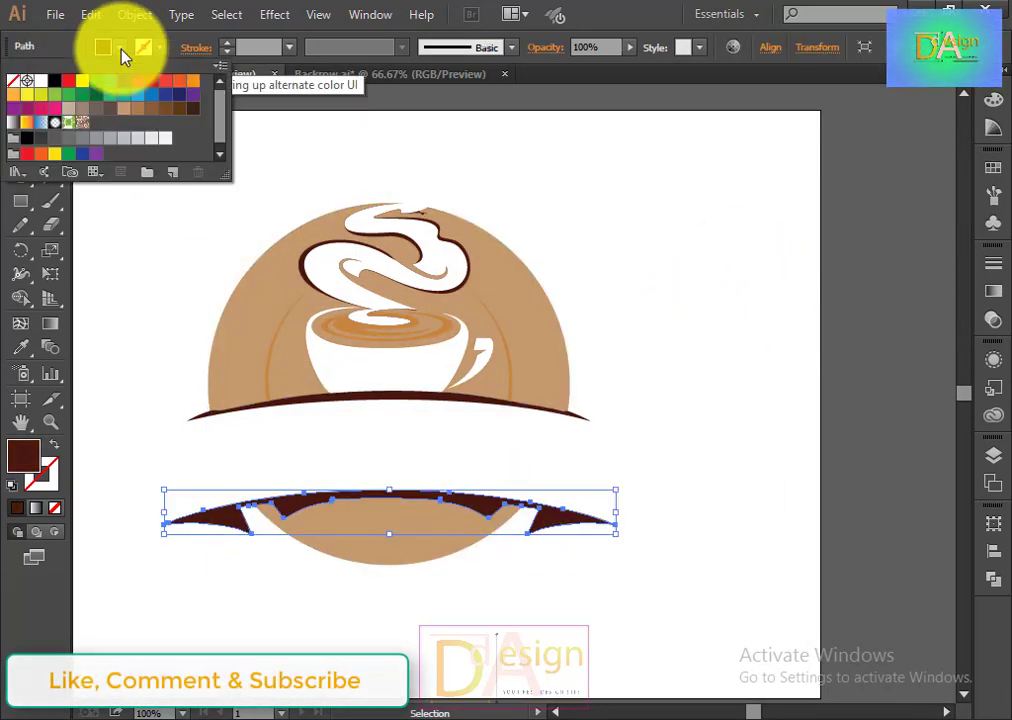
pyautogui.click(169, 108)
# Step: Test the Eyedropper on the cup, then restore its white fill
pyautogui.click(703, 401)
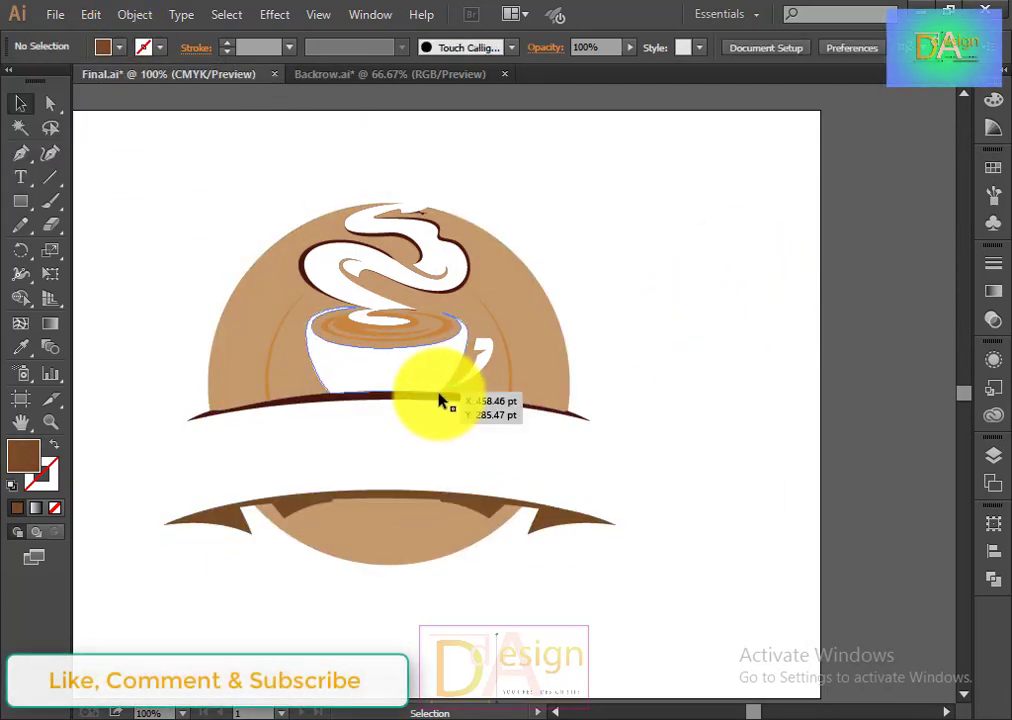
pyautogui.click(440, 380)
pyautogui.click(103, 47)
pyautogui.press('Escape')
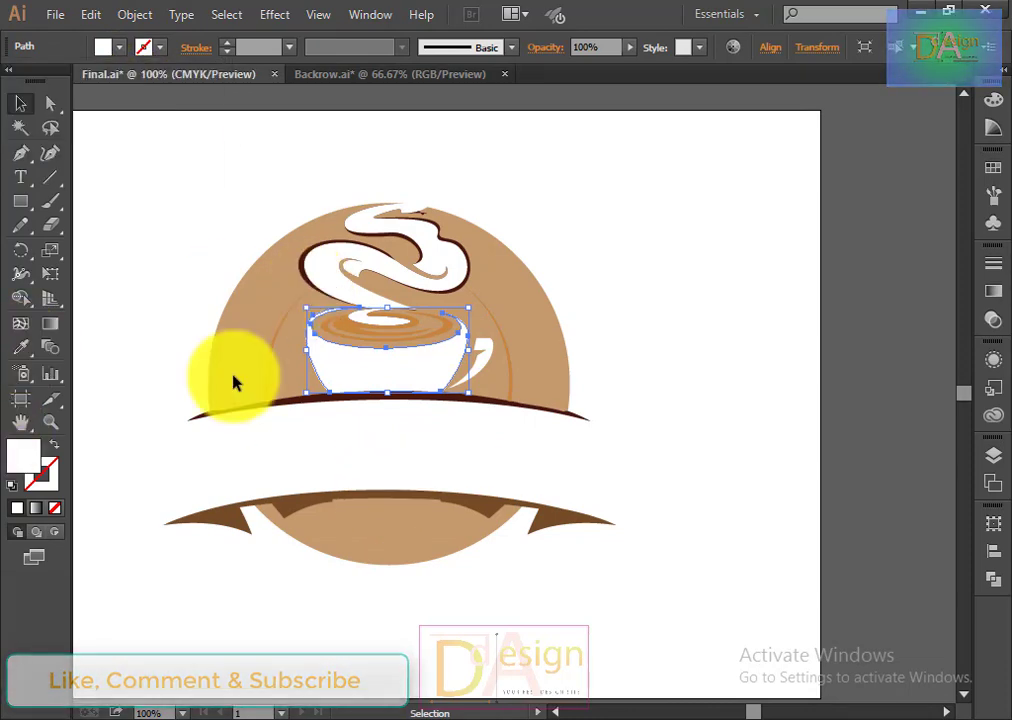
pyautogui.press('i')
pyautogui.click(490, 502)
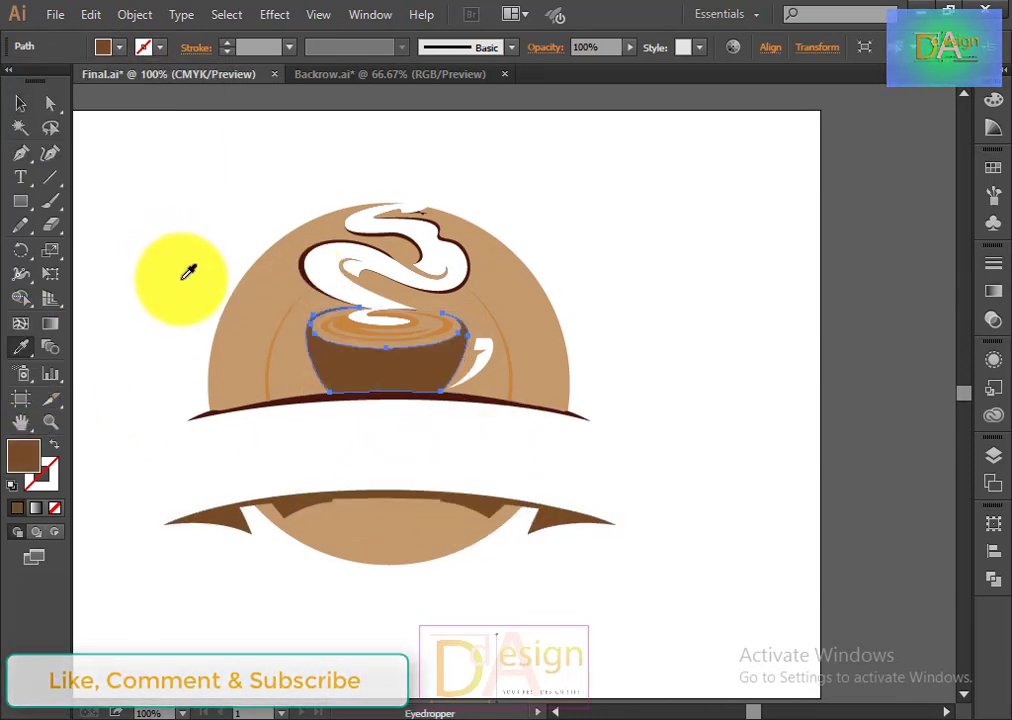
pyautogui.click(188, 274)
pyautogui.click(20, 103)
# Step: Eyedropper the lower ribbon's brown onto the dark arc beneath the cup
pyautogui.click(537, 422)
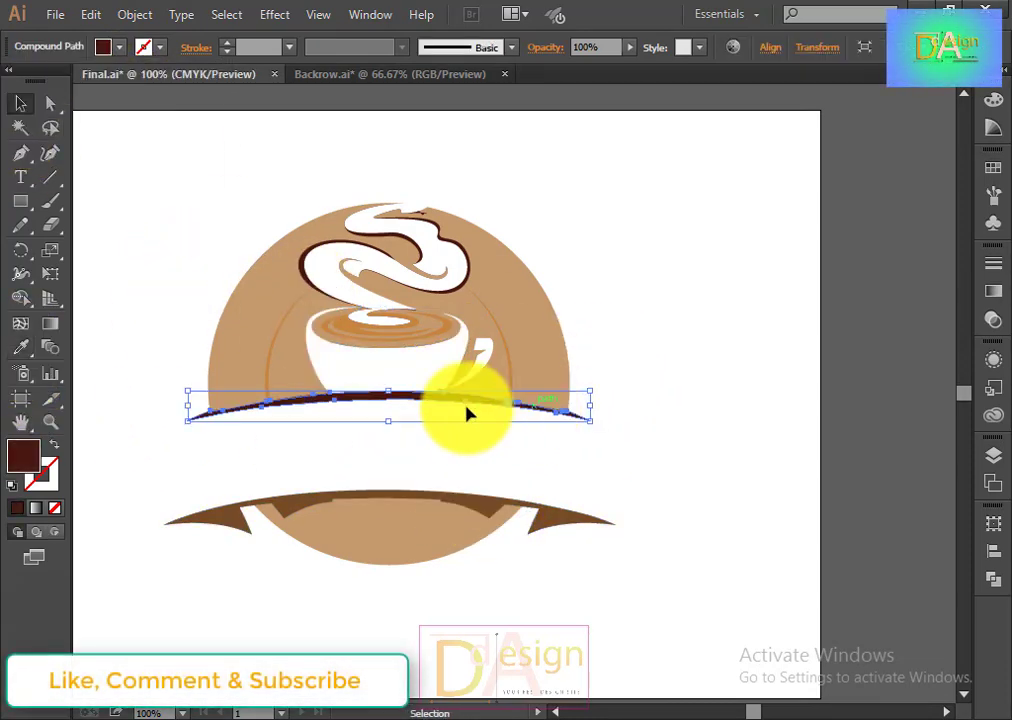
pyautogui.click(22, 347)
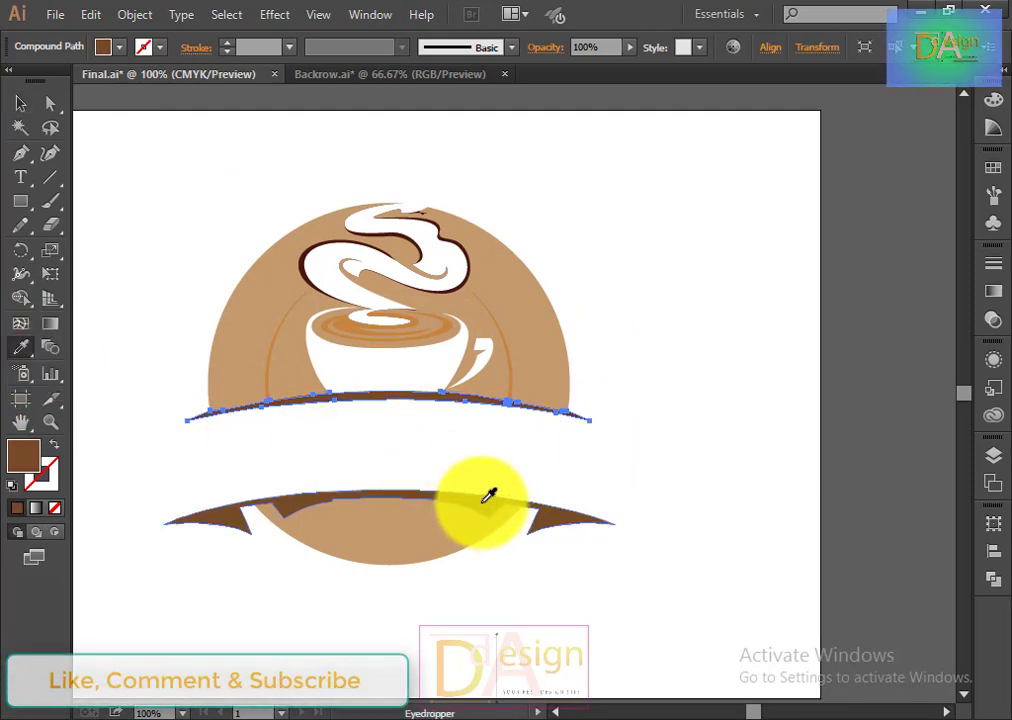
pyautogui.click(20, 103)
pyautogui.click(682, 440)
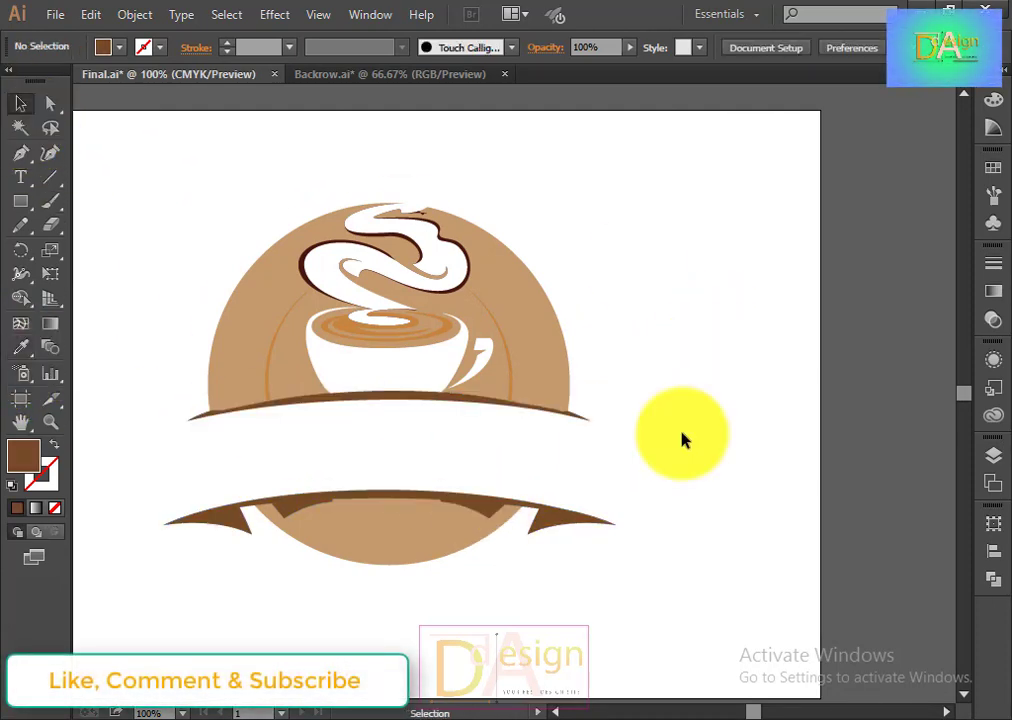
pyautogui.click(463, 290)
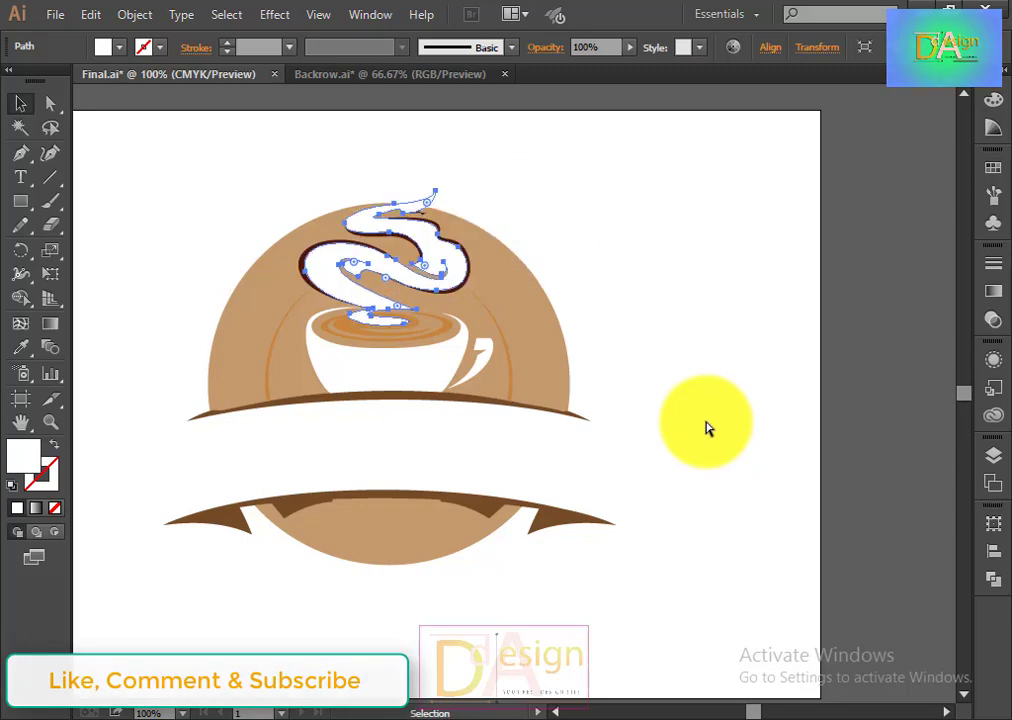
# Step: Fill the steam shape with a light grey swatch
pyautogui.click(706, 428)
pyautogui.scroll(1, 434, 305)
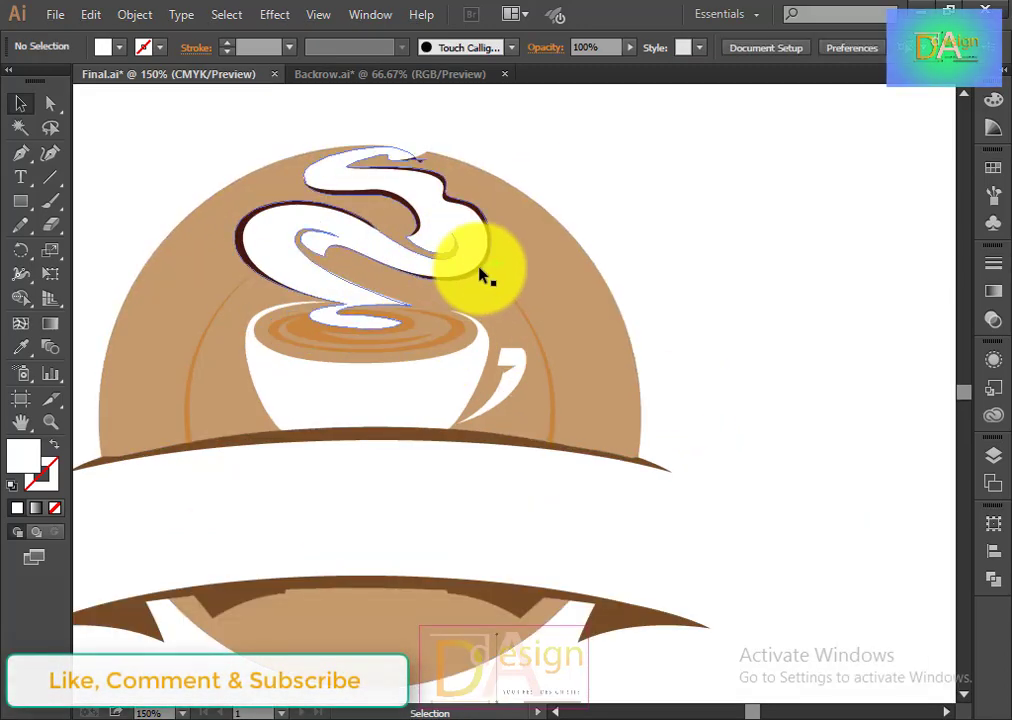
pyautogui.moveTo(481, 276); pyautogui.dragTo(773, 251)
pyautogui.hotkey('ctrl', 'z')
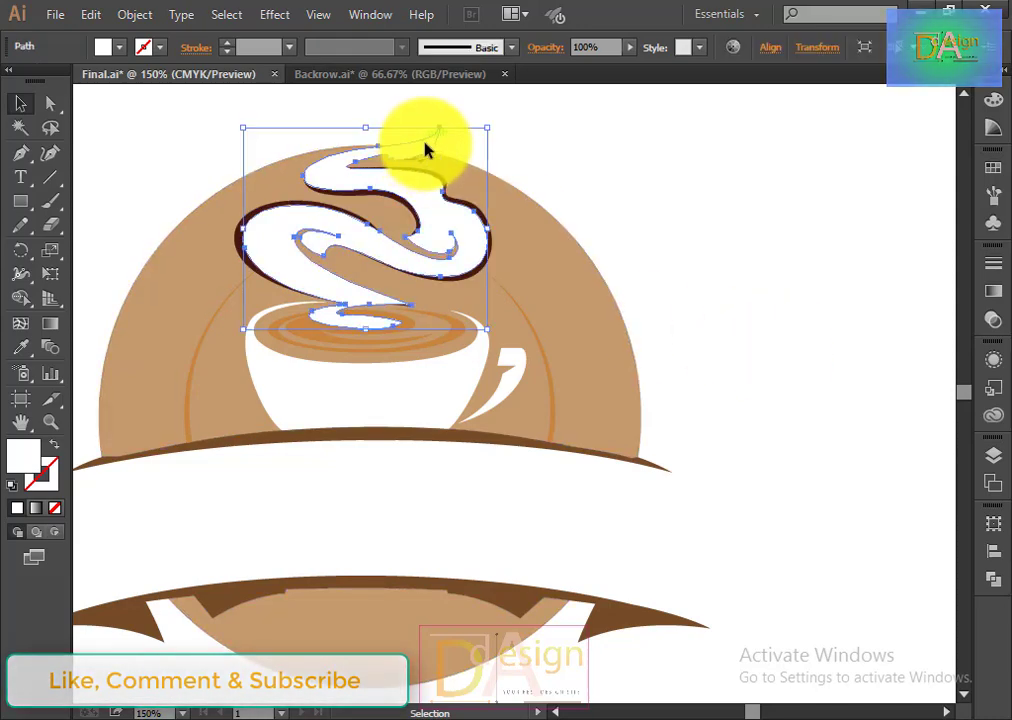
pyautogui.click(678, 253)
pyautogui.click(470, 245)
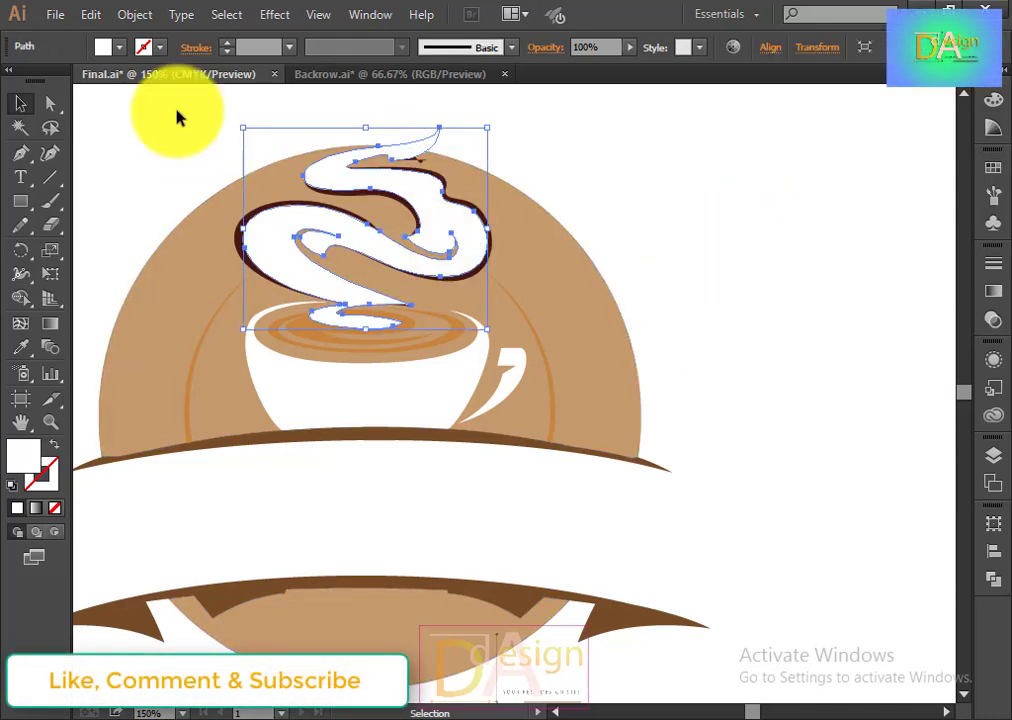
pyautogui.click(118, 47)
pyautogui.click(120, 147)
# Step: Copy the steam's light grey onto the cup with the Eyedropper
pyautogui.click(669, 316)
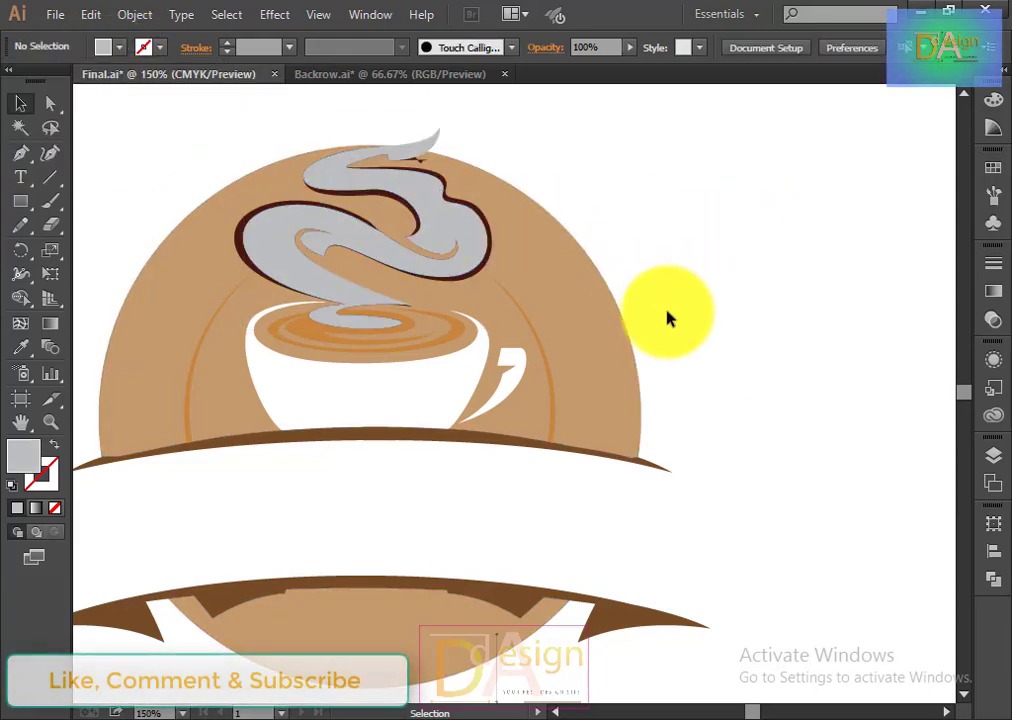
pyautogui.click(413, 406)
pyautogui.click(120, 48)
pyautogui.keyDown('shift'); pyautogui.click(271, 253); pyautogui.keyUp('shift')
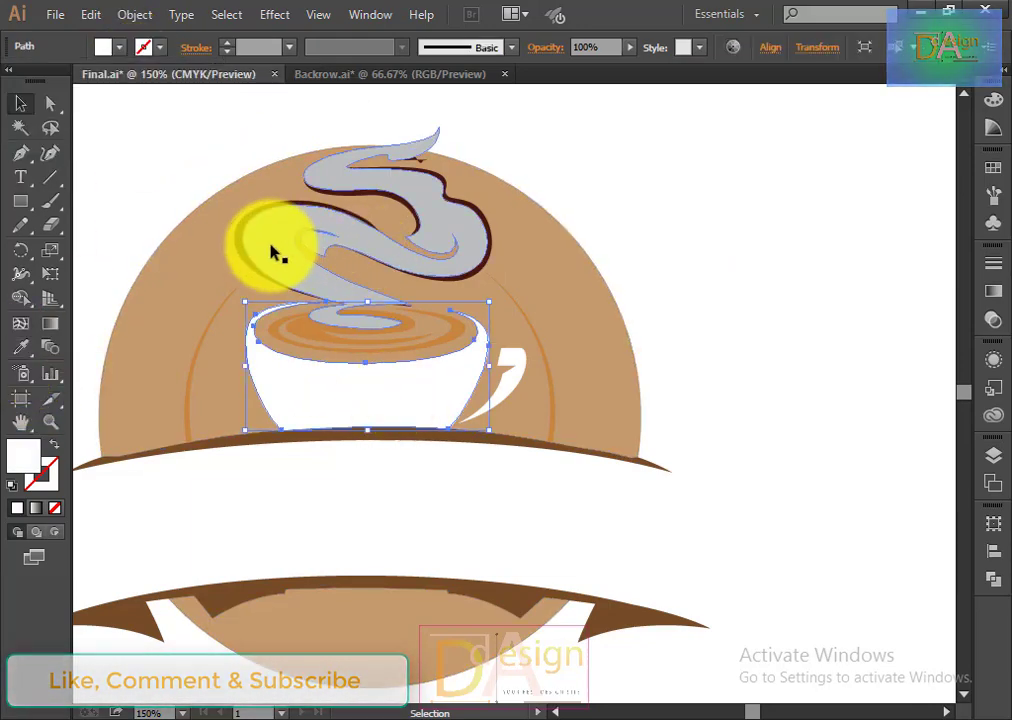
pyautogui.click(20, 347)
pyautogui.click(285, 233)
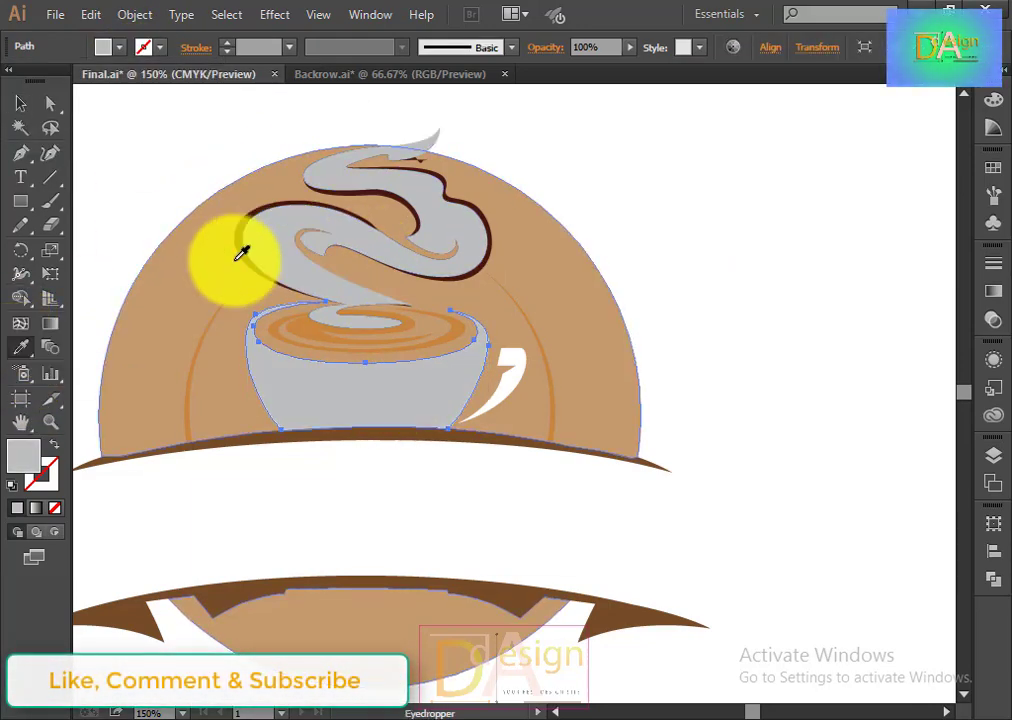
pyautogui.click(20, 103)
pyautogui.click(151, 156)
# Step: Make the handle's white highlight light grey with the Eyedropper
pyautogui.click(517, 377)
pyautogui.click(20, 347)
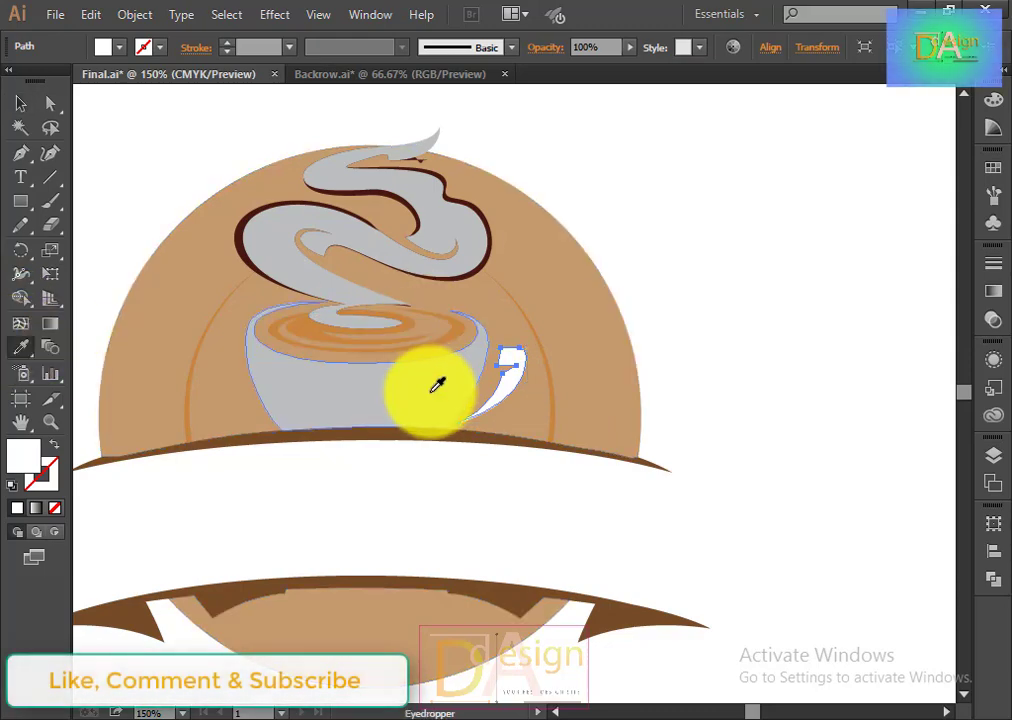
pyautogui.click(436, 388)
pyautogui.click(20, 103)
pyautogui.click(151, 156)
pyautogui.keyDown('shift'); pyautogui.click(520, 380); pyautogui.keyUp('shift')
pyautogui.keyDown('shift'); pyautogui.click(389, 395); pyautogui.keyUp('shift')
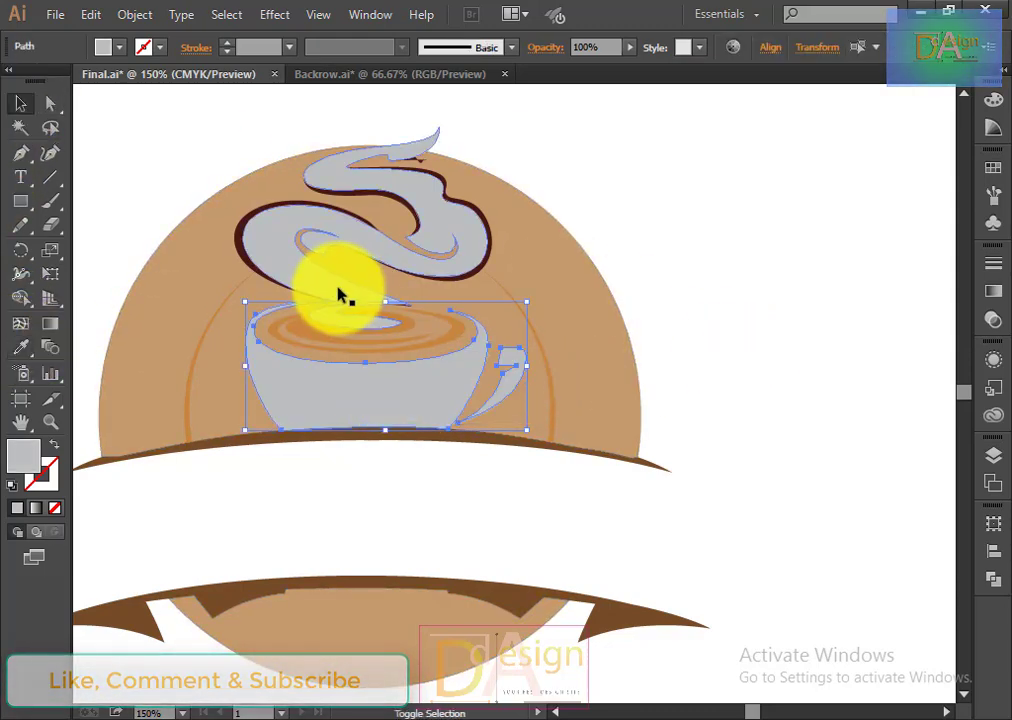
pyautogui.click(766, 271)
# Step: Recolour the steam's dark outline with the ribbon brown
pyautogui.click(463, 284)
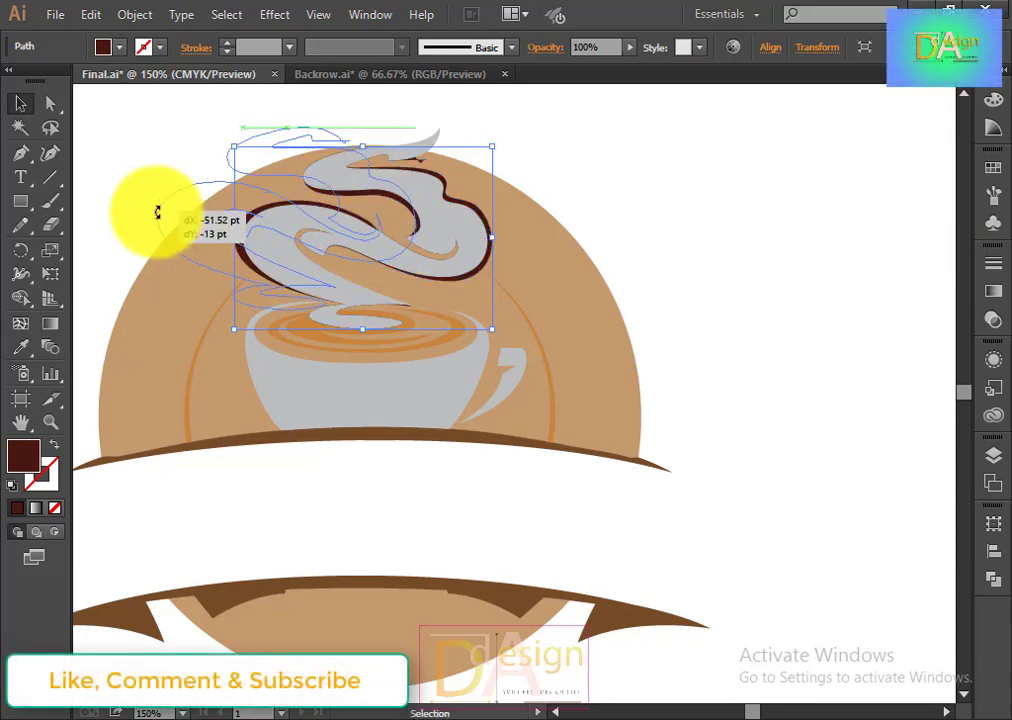
pyautogui.moveTo(237, 233); pyautogui.dragTo(236, 236)
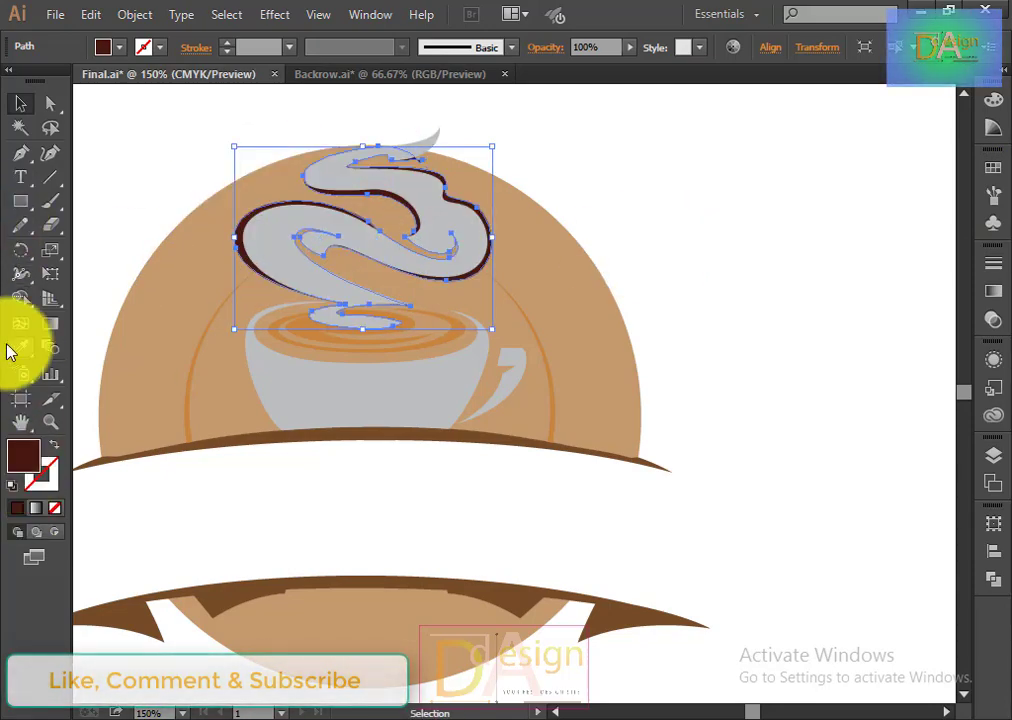
pyautogui.click(368, 432)
pyautogui.click(20, 103)
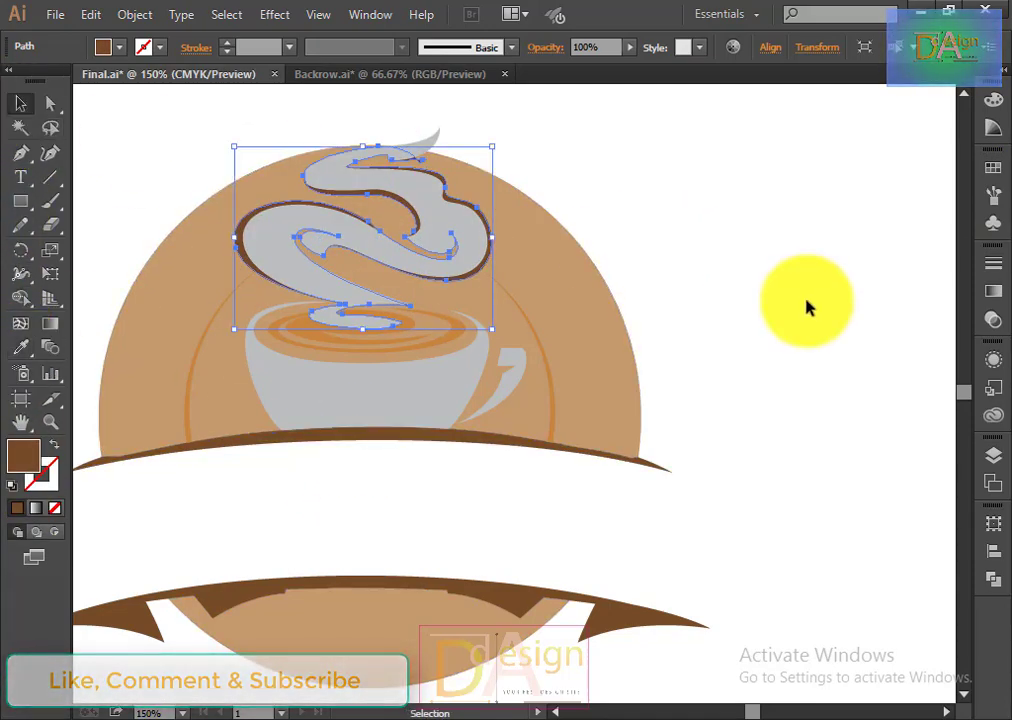
pyautogui.click(758, 300)
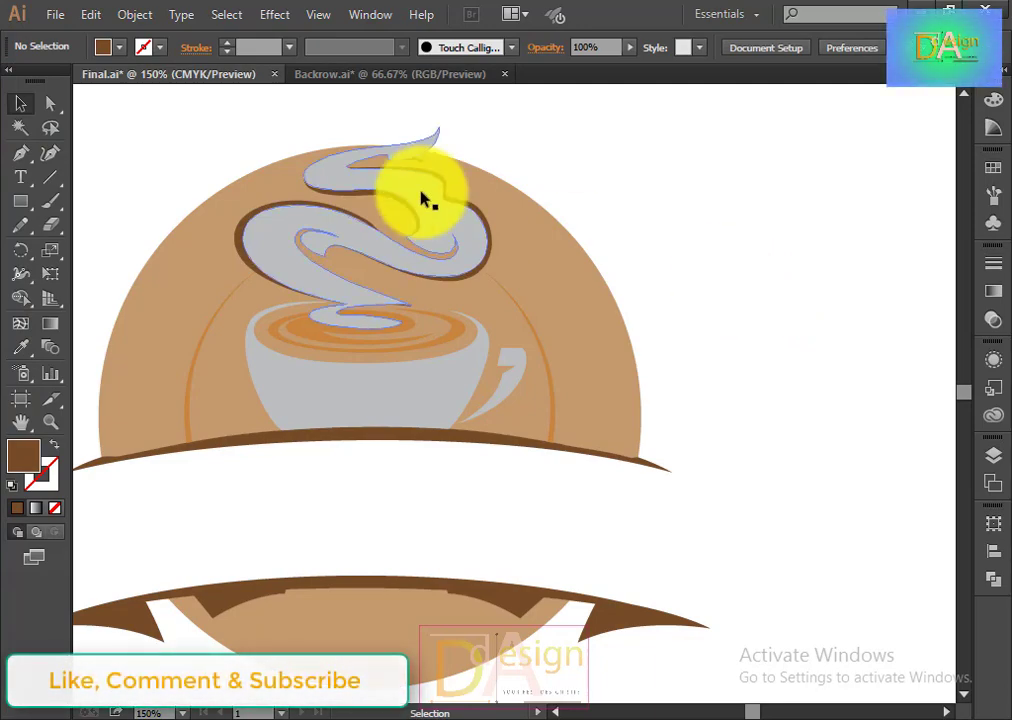
pyautogui.scroll(2, 422, 197)
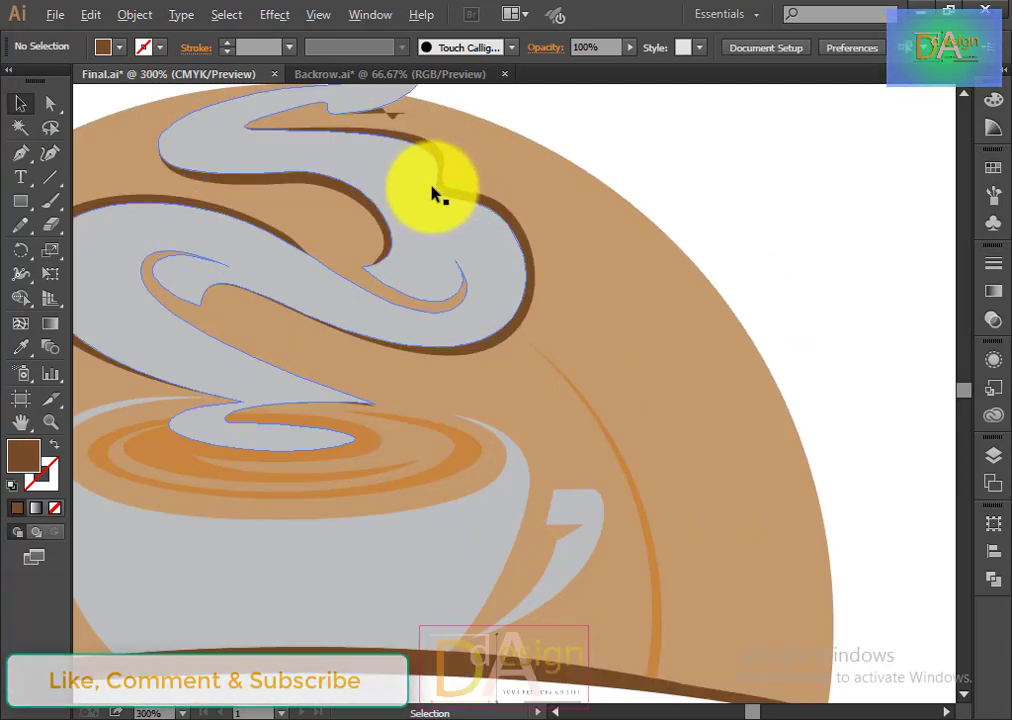
# Step: Adjust the steam tip's anchor so the top wisp stretches upward into a point
pyautogui.click(50, 103)
pyautogui.click(396, 116)
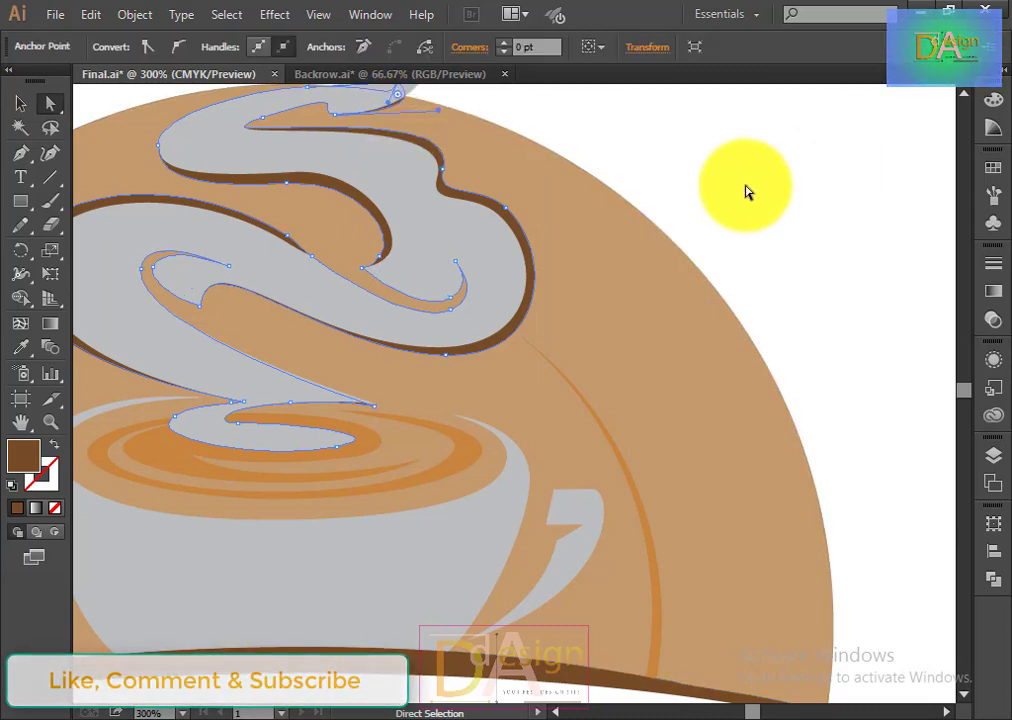
pyautogui.scroll(2, 745, 192)
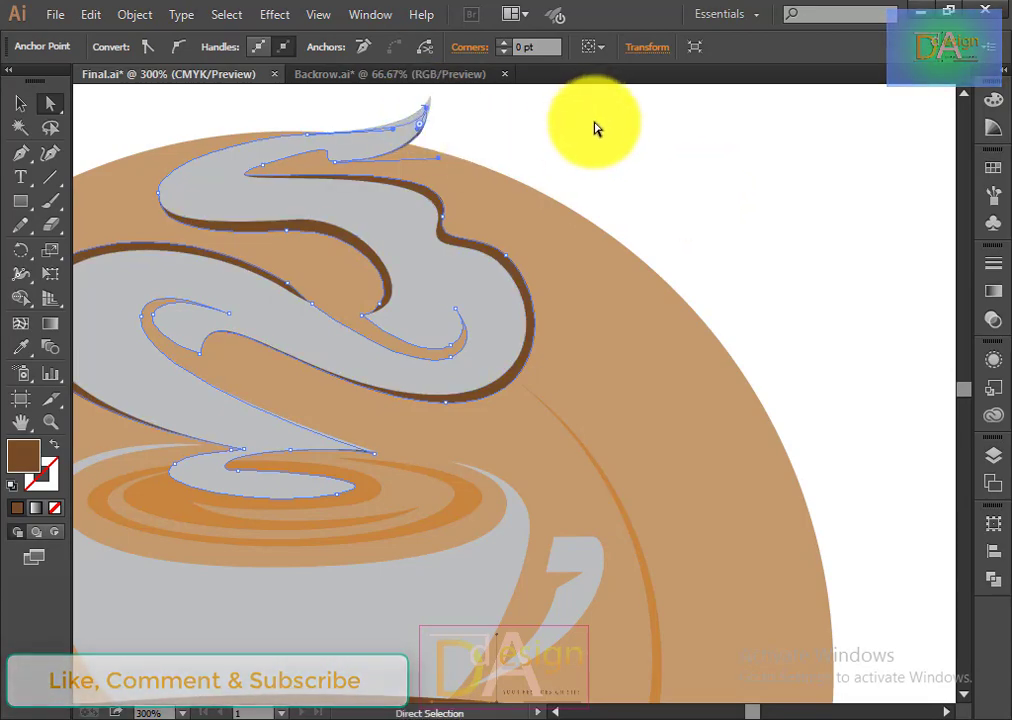
pyautogui.click(622, 166)
# Step: Select both cup arcs and the coffee swirl and try grouping them, dismissing the alerts
pyautogui.scroll(-2, 627, 193)
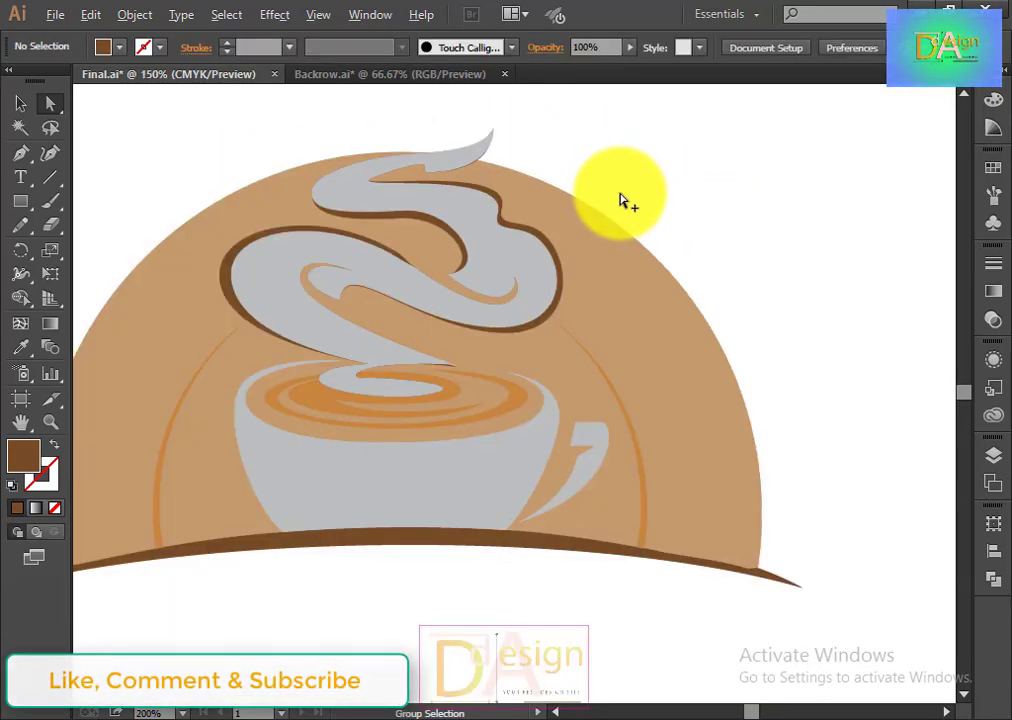
pyautogui.scroll(-1, 626, 203)
pyautogui.scroll(-1, 678, 282)
pyautogui.scroll(-2, 643, 276)
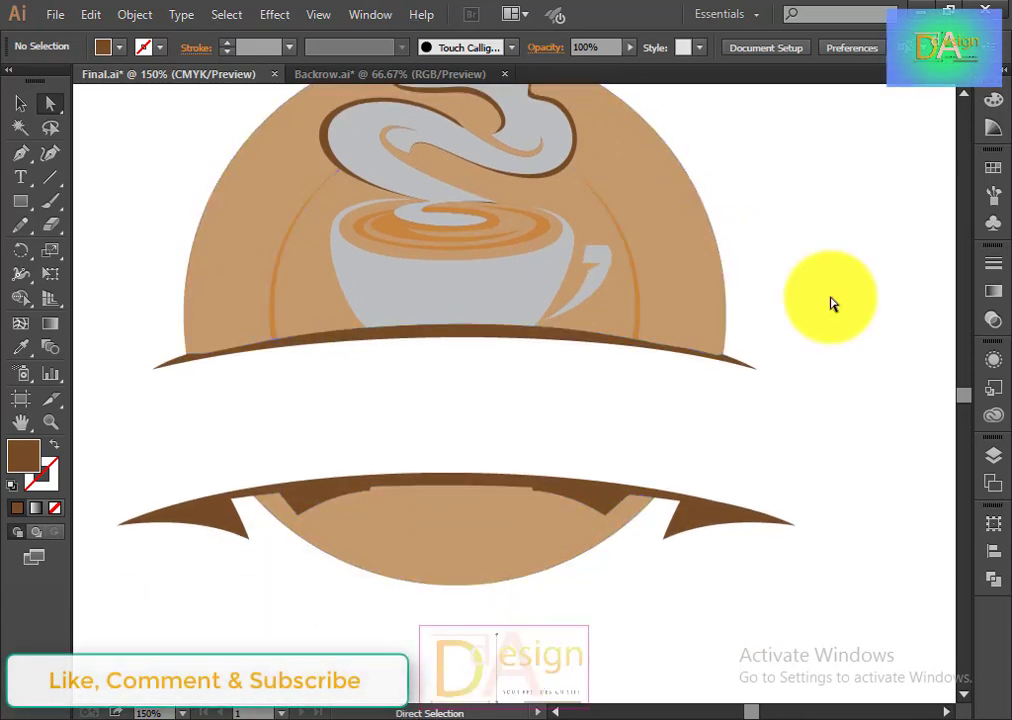
pyautogui.moveTo(650, 348); pyautogui.dragTo(630, 316)
pyautogui.keyDown('shift'); pyautogui.click(277, 288); pyautogui.keyUp('shift')
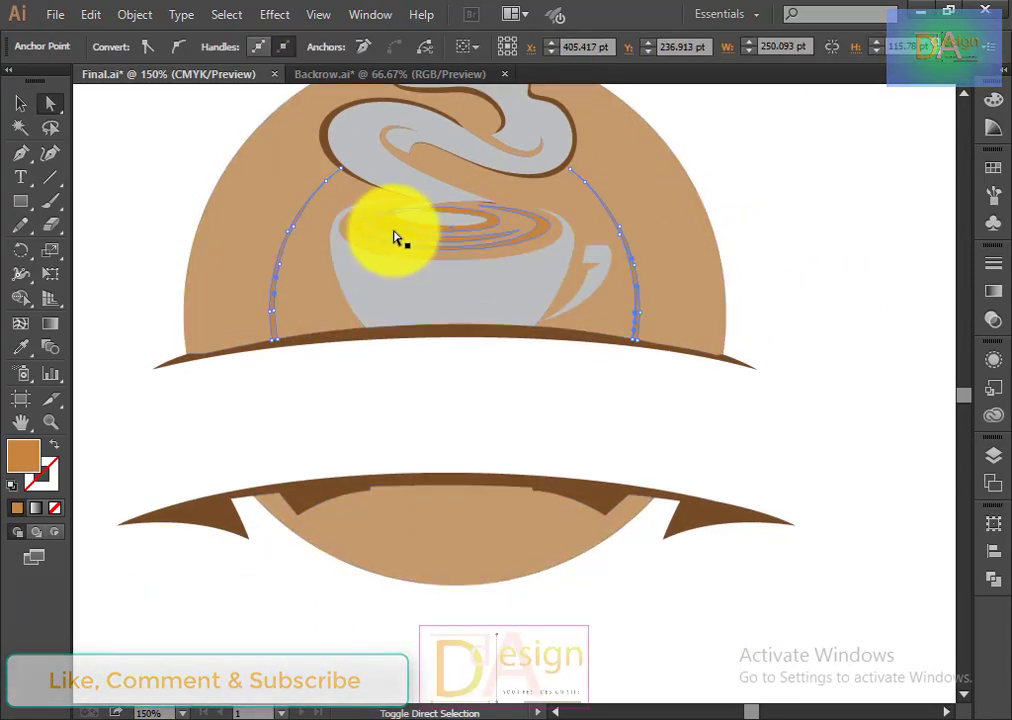
pyautogui.keyDown('shift'); pyautogui.click(395, 236); pyautogui.keyUp('shift')
pyautogui.hotkey('ctrl', 'g')
pyautogui.click(657, 400)
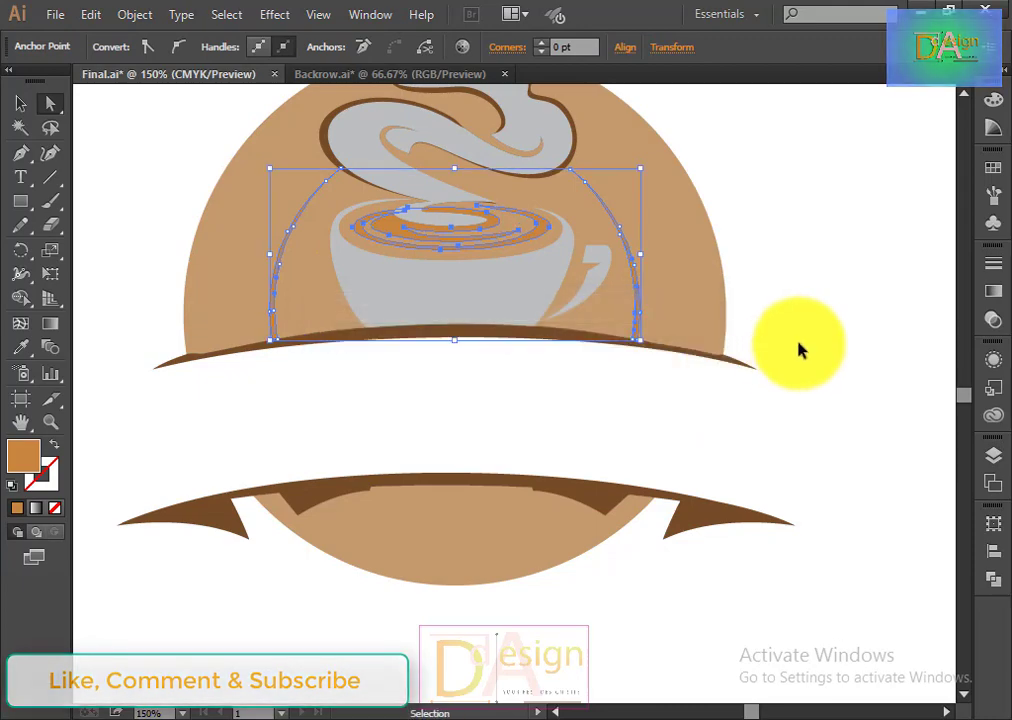
pyautogui.hotkey('ctrl', 'g')
pyautogui.click(640, 400)
# Step: Fill the coffee swirl and the arc outline dark brown
pyautogui.click(506, 246)
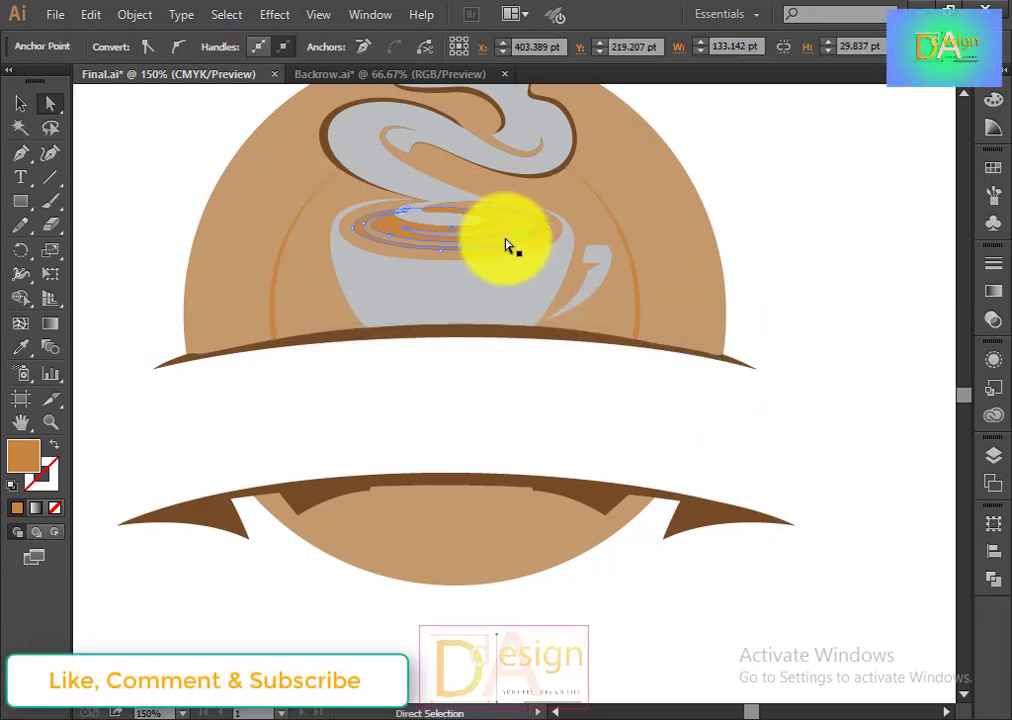
pyautogui.keyDown('shift'); pyautogui.click(560, 236); pyautogui.keyUp('shift')
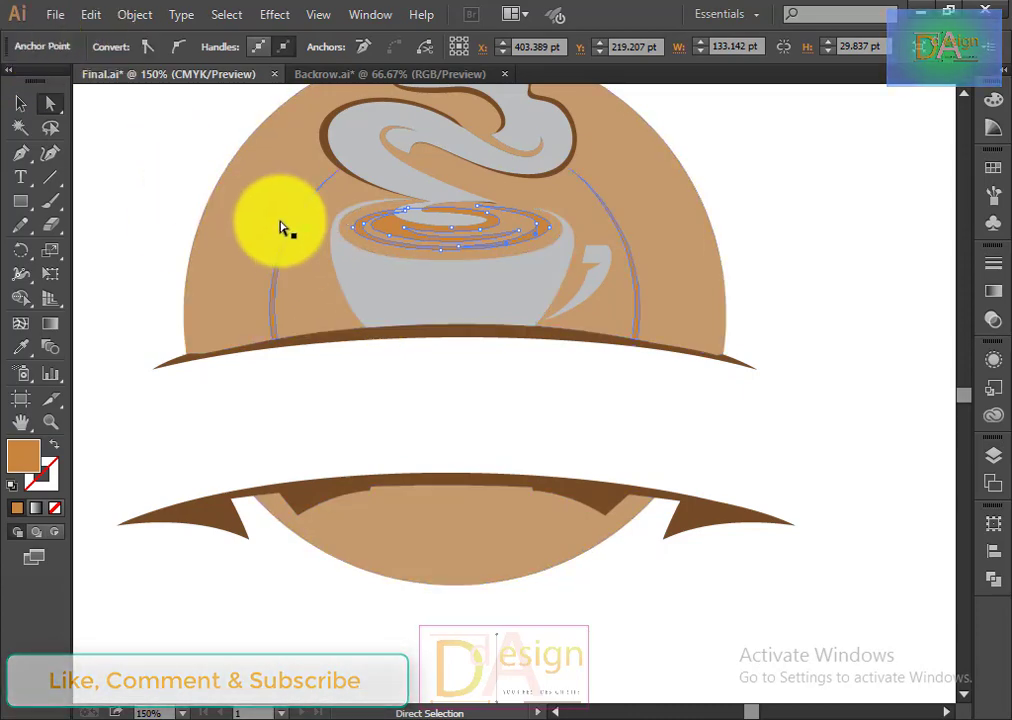
pyautogui.click(921, 358)
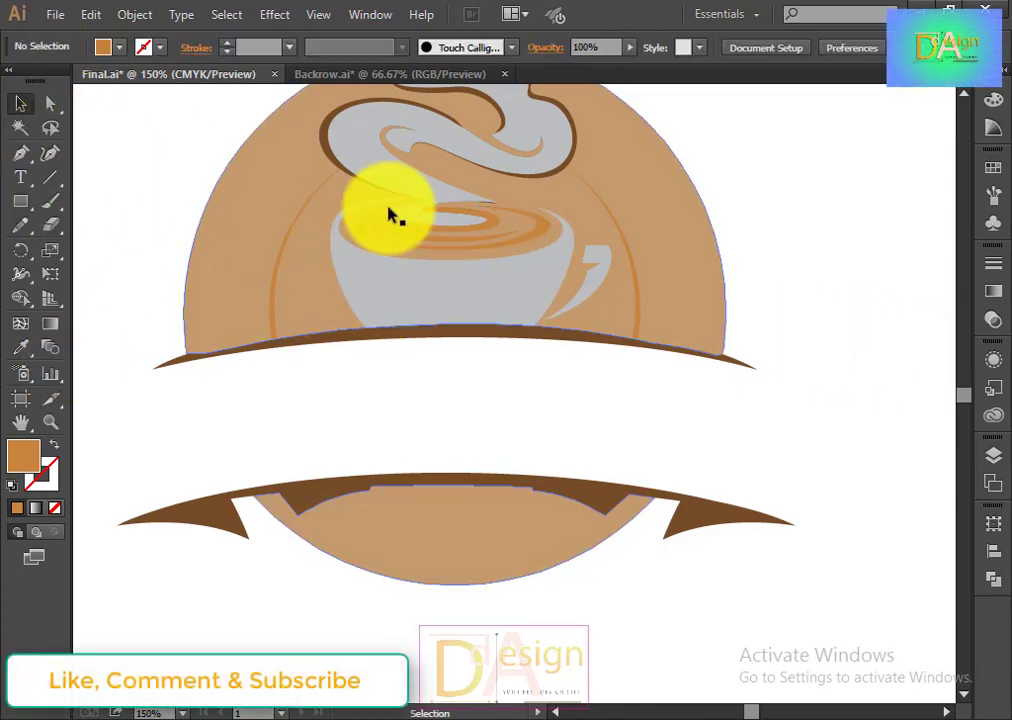
pyautogui.click(486, 232)
pyautogui.click(829, 287)
pyautogui.click(548, 238)
pyautogui.keyDown('shift'); pyautogui.click(280, 272); pyautogui.keyUp('shift')
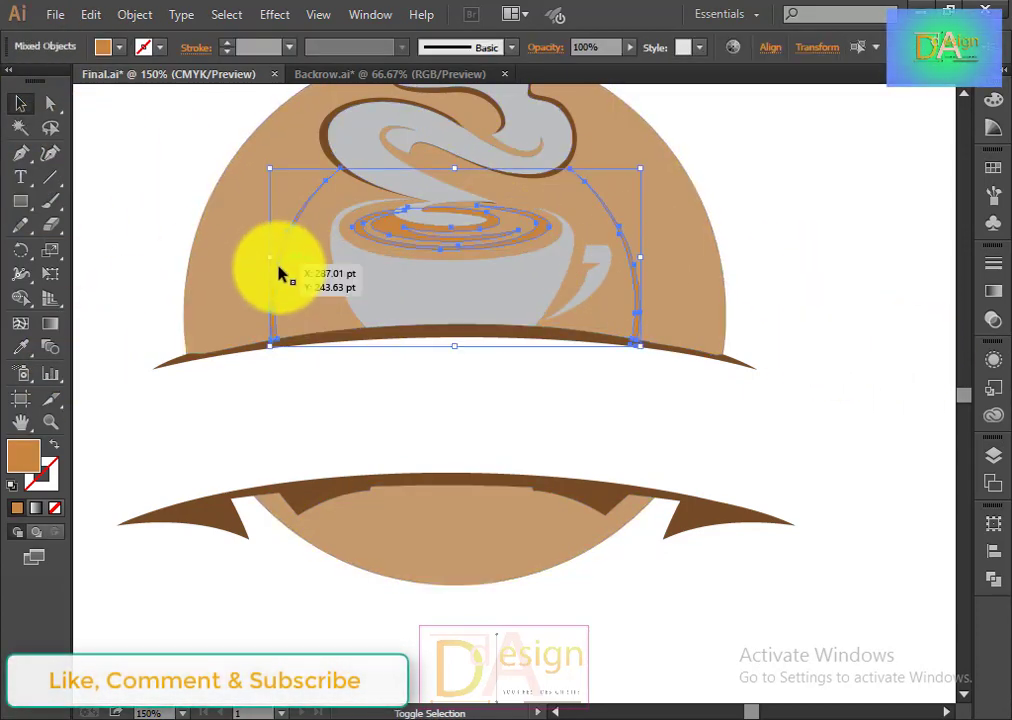
pyautogui.click(119, 47)
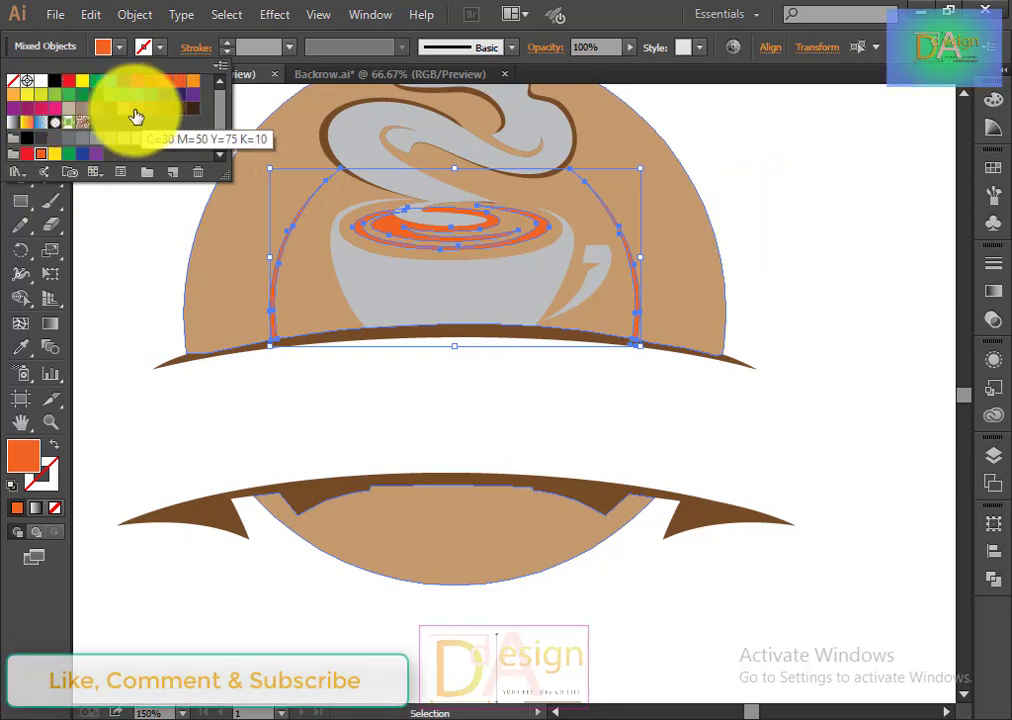
pyautogui.click(183, 116)
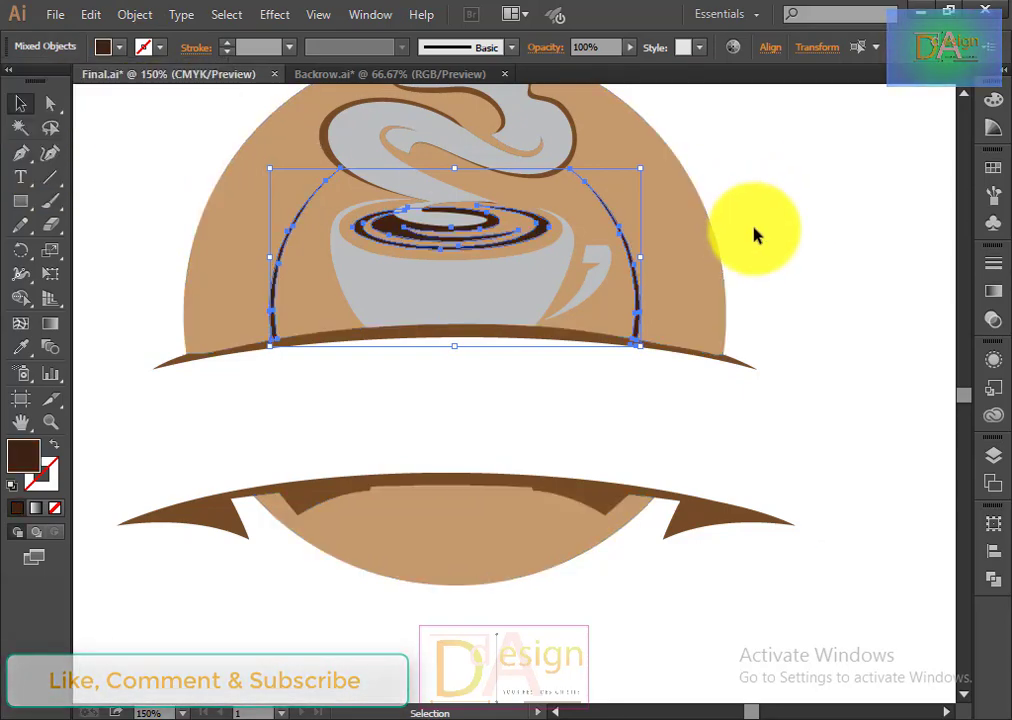
pyautogui.click(755, 235)
# Step: Close the Backrow.ai document, answering its save-changes prompt
pyautogui.hotkey('ctrl', '-')
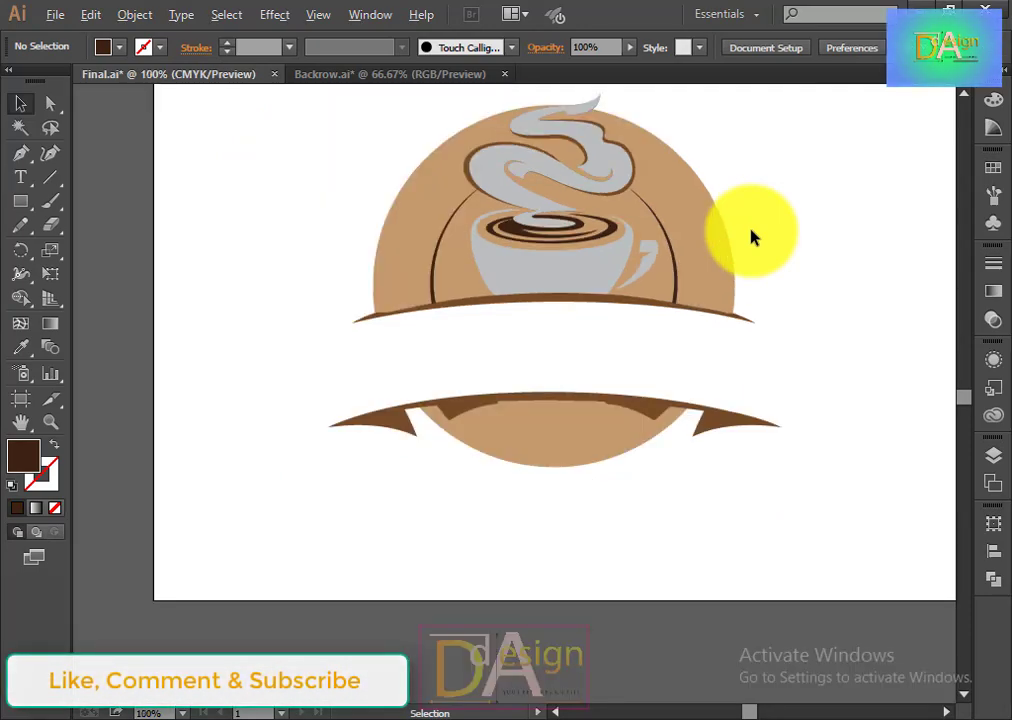
pyautogui.moveTo(786, 248); pyautogui.dragTo(737, 324)
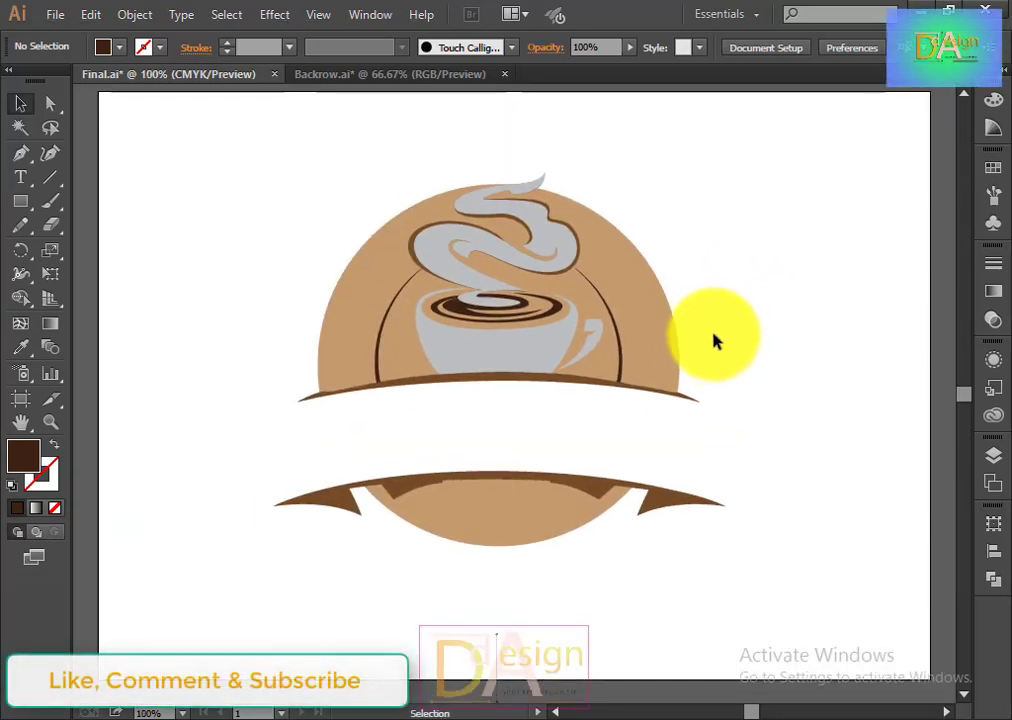
pyautogui.click(380, 75)
pyautogui.click(499, 75)
pyautogui.click(603, 396)
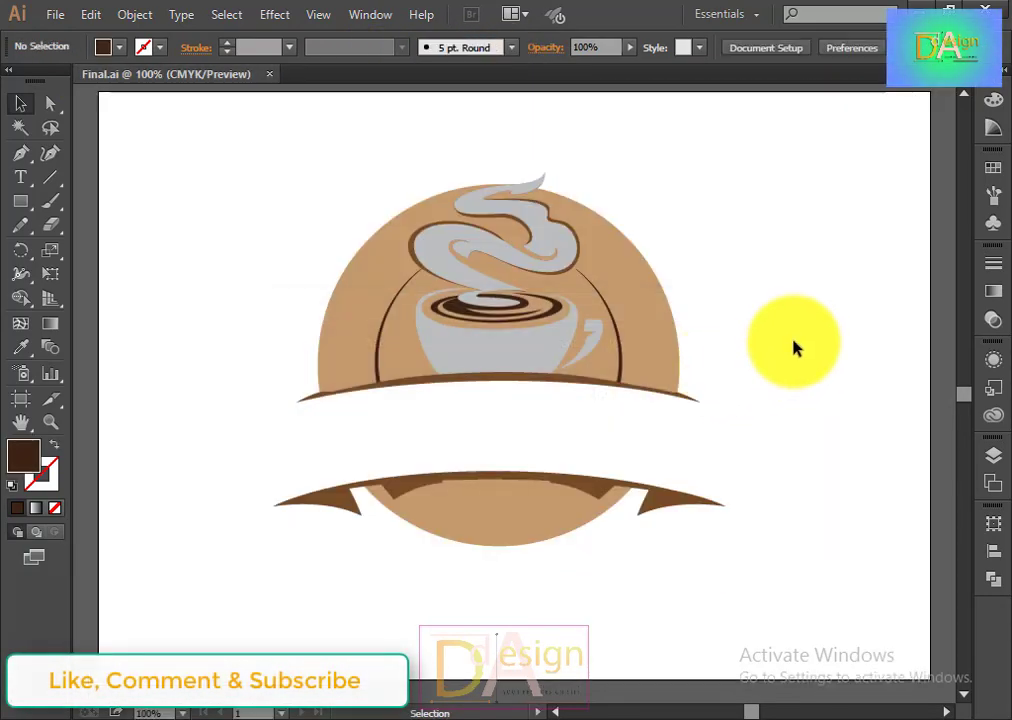
# Step: Place the Rount sunburst image over the logo, enlarge it, then delete it
pyautogui.click(57, 14)
pyautogui.click(99, 341)
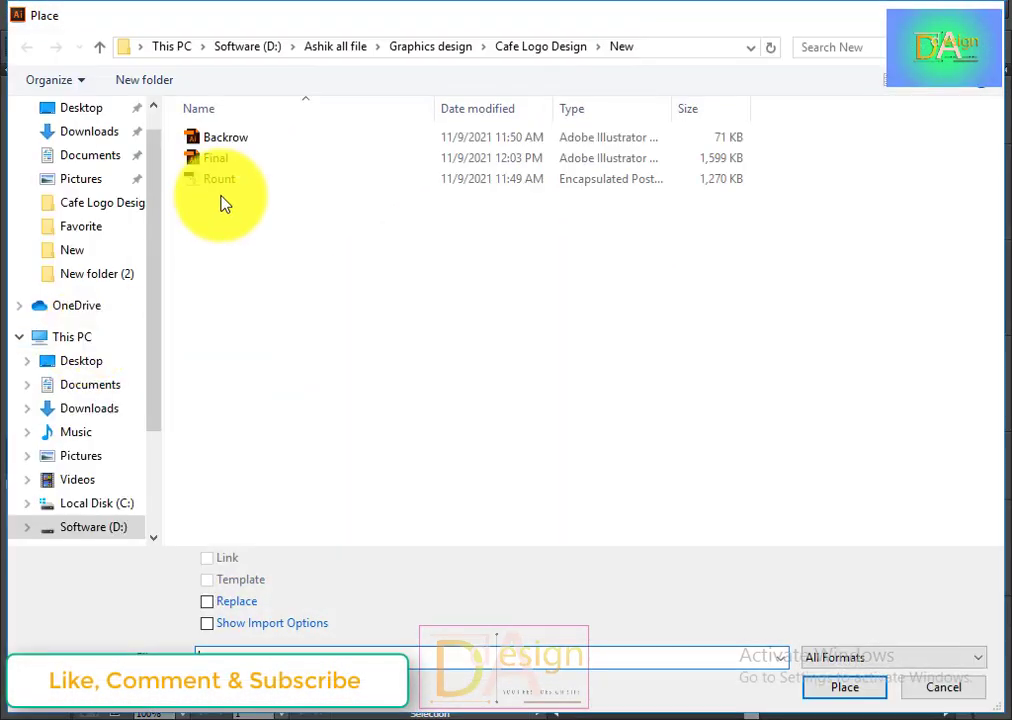
pyautogui.doubleClick(236, 181)
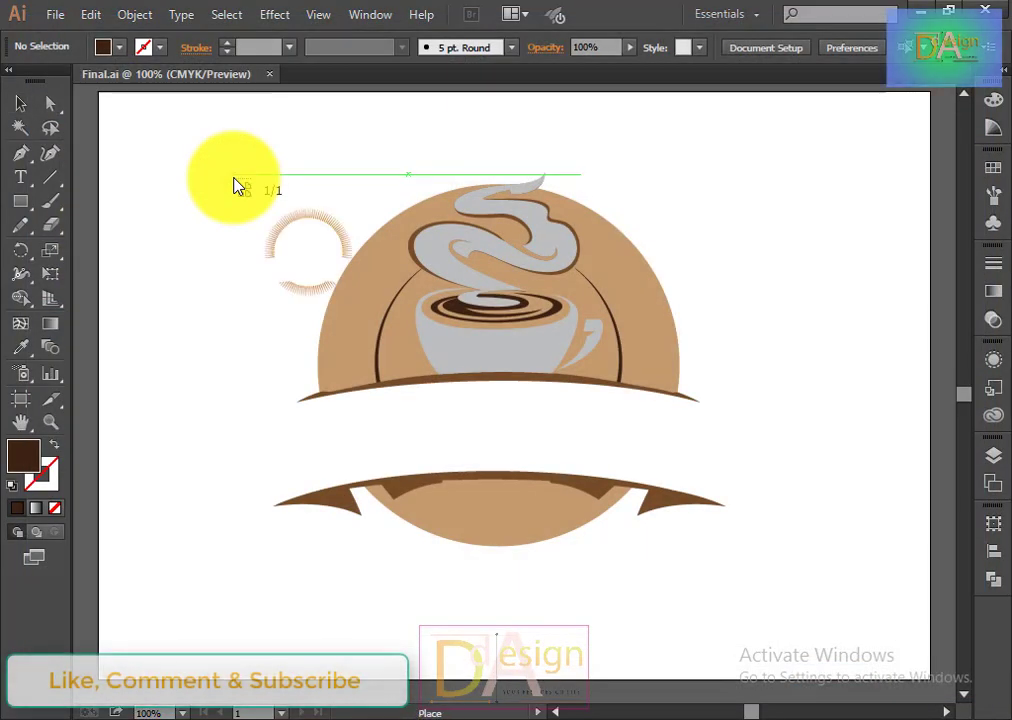
pyautogui.moveTo(194, 206)
pyautogui.mouseDown()
pyautogui.moveTo(390, 405)
pyautogui.moveTo(391, 445)
pyautogui.moveTo(533, 498)
pyautogui.mouseUp()
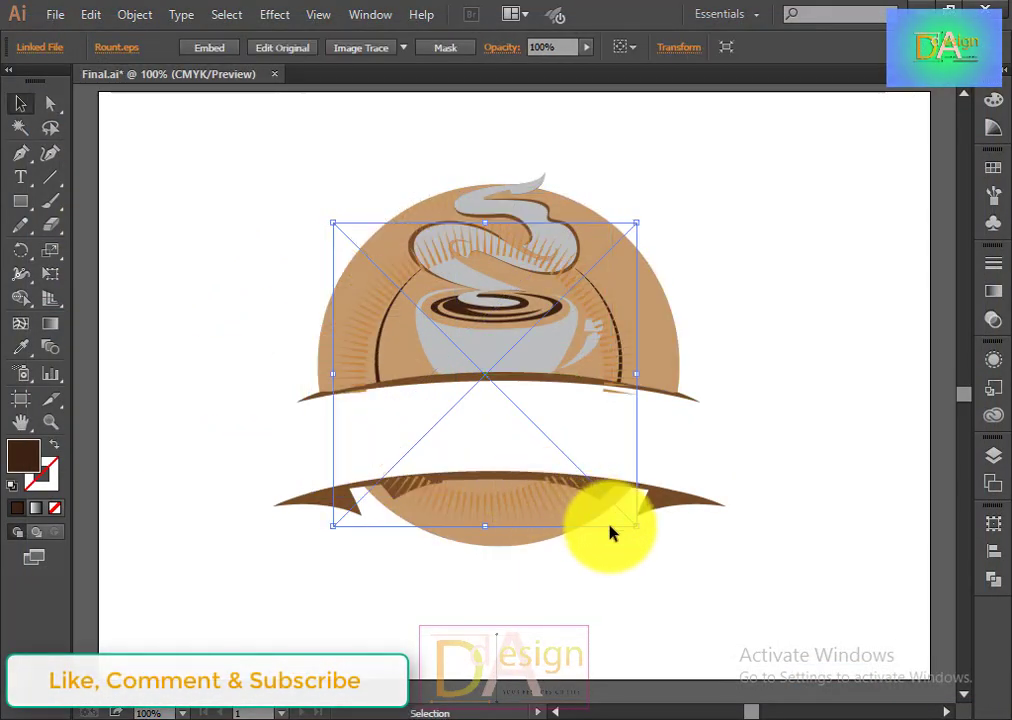
pyautogui.moveTo(652, 538); pyautogui.dragTo(655, 543)
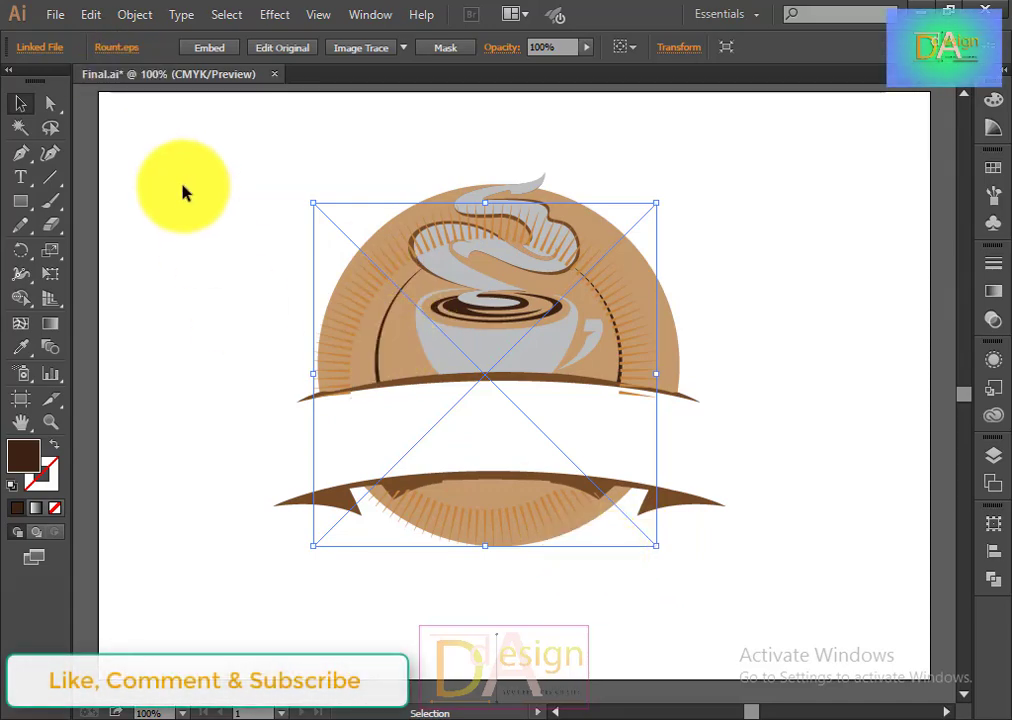
pyautogui.press('Return')
pyautogui.press('Escape')
pyautogui.click(542, 517)
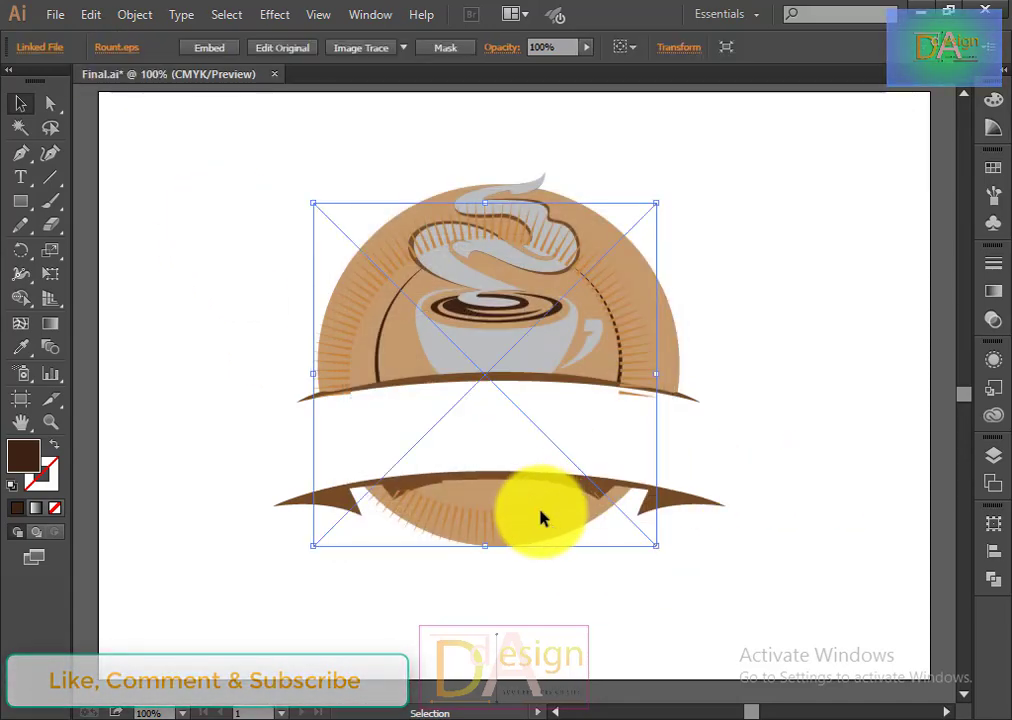
pyautogui.click(403, 47)
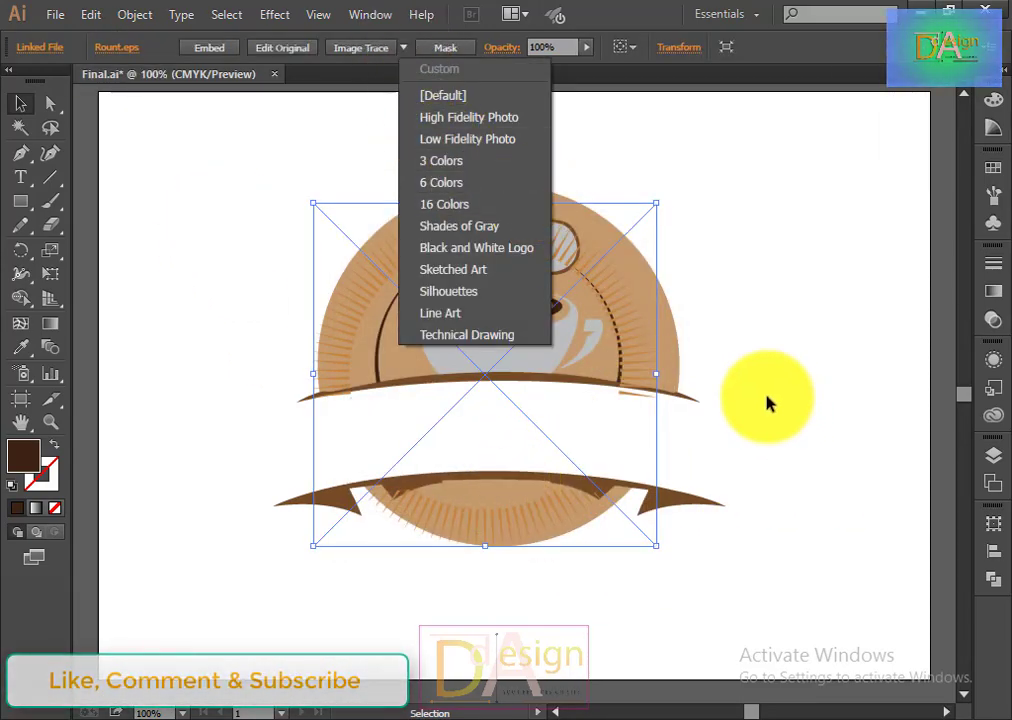
pyautogui.press('Escape')
pyautogui.press('Delete')
# Step: Open Rount.eps and enlarge its sunburst rays around their centre
pyautogui.click(66, 16)
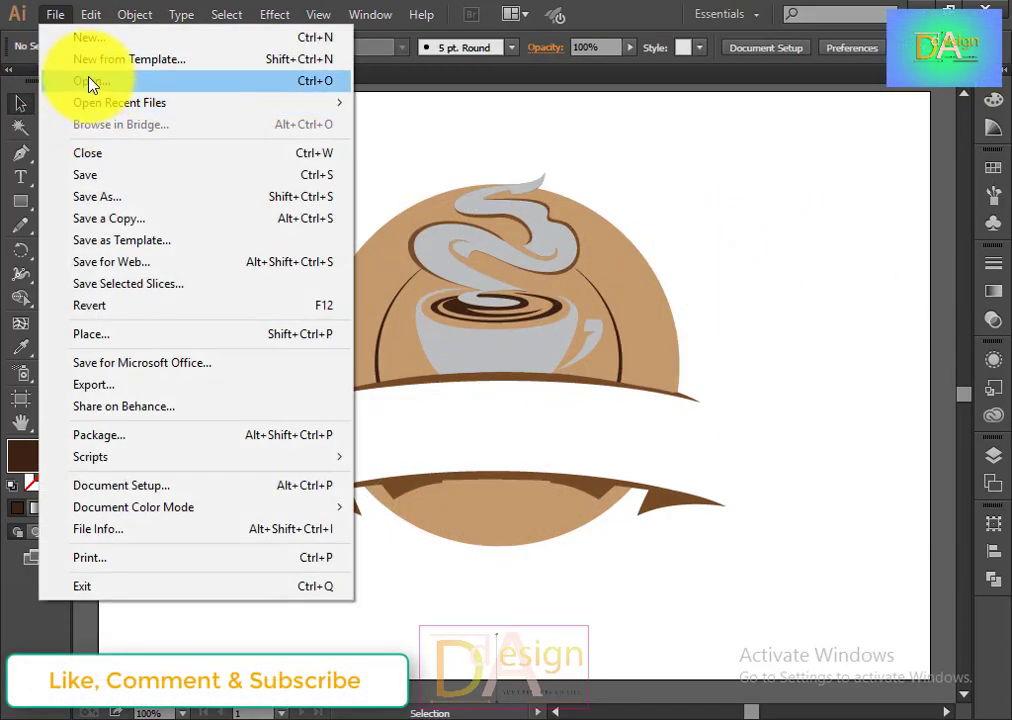
pyautogui.click(88, 84)
pyautogui.doubleClick(215, 181)
pyautogui.moveTo(596, 358); pyautogui.dragTo(581, 361)
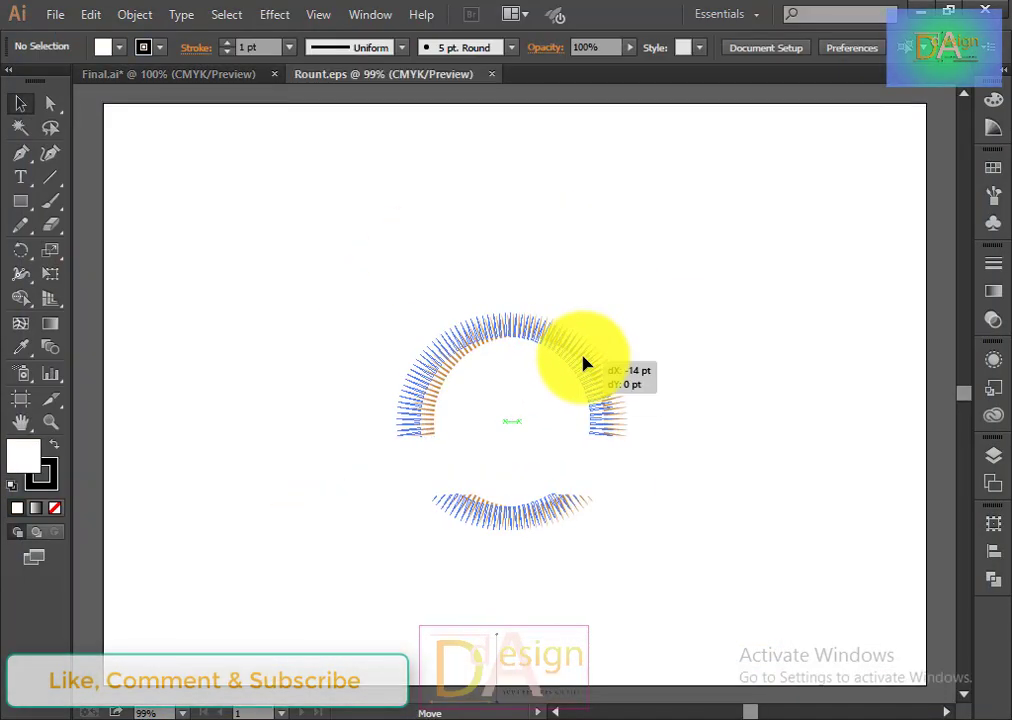
pyautogui.moveTo(612, 532); pyautogui.dragTo(735, 615)
pyautogui.click(735, 615)
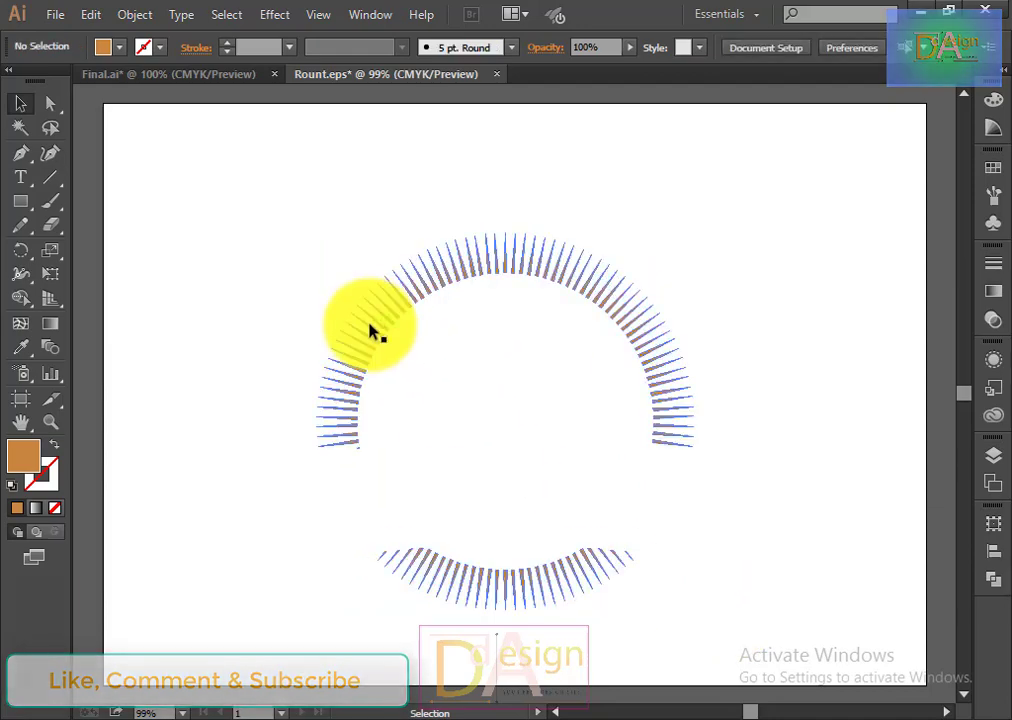
# Step: Colour the rays dark brown and drag them into the Final.ai document
pyautogui.click(373, 334)
pyautogui.click(119, 47)
pyautogui.click(179, 108)
pyautogui.click(813, 420)
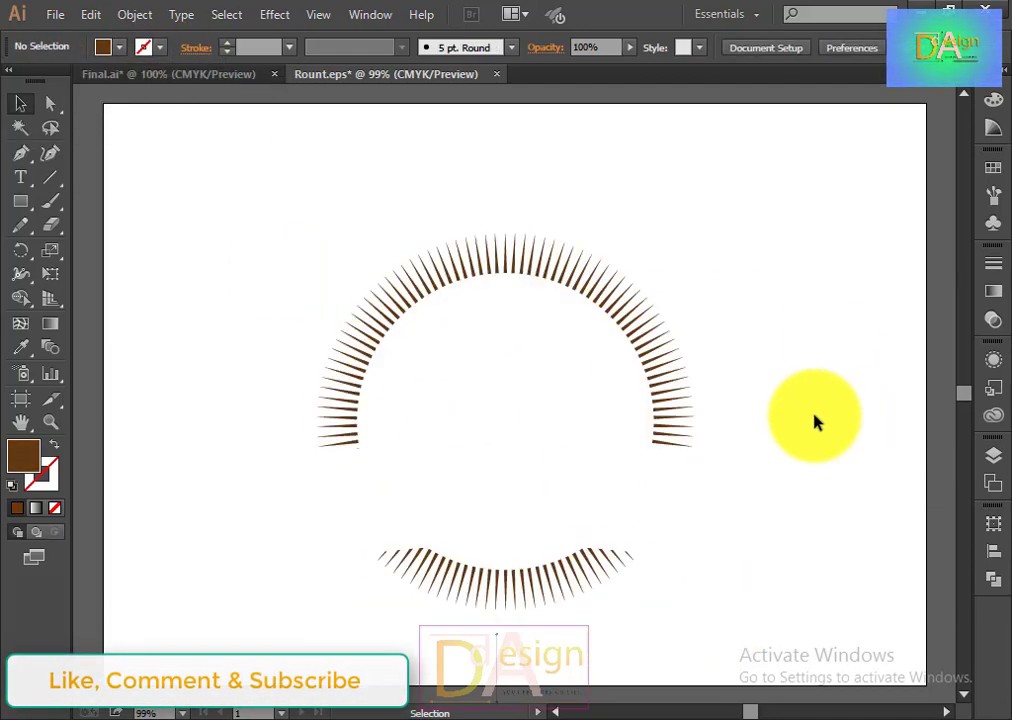
pyautogui.moveTo(537, 280)
pyautogui.mouseDown()
pyautogui.moveTo(248, 117)
pyautogui.moveTo(176, 90)
pyautogui.moveTo(535, 400)
pyautogui.mouseUp()
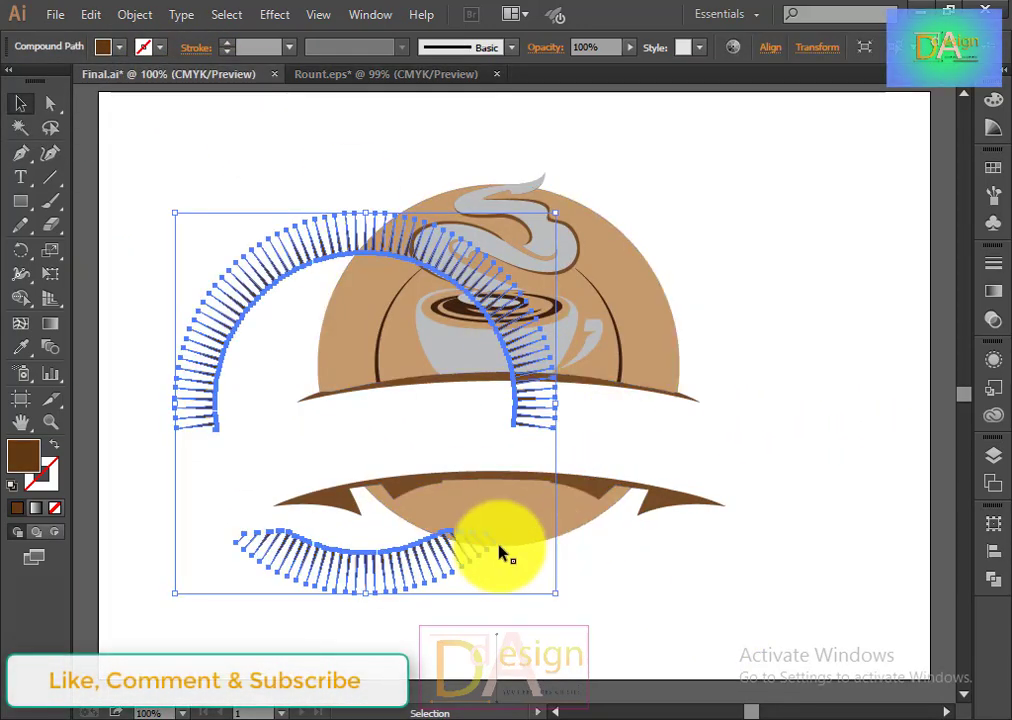
pyautogui.moveTo(489, 557)
pyautogui.mouseDown()
pyautogui.moveTo(452, 553)
pyautogui.moveTo(560, 537)
pyautogui.mouseUp()
pyautogui.click(725, 659)
pyautogui.click(535, 535)
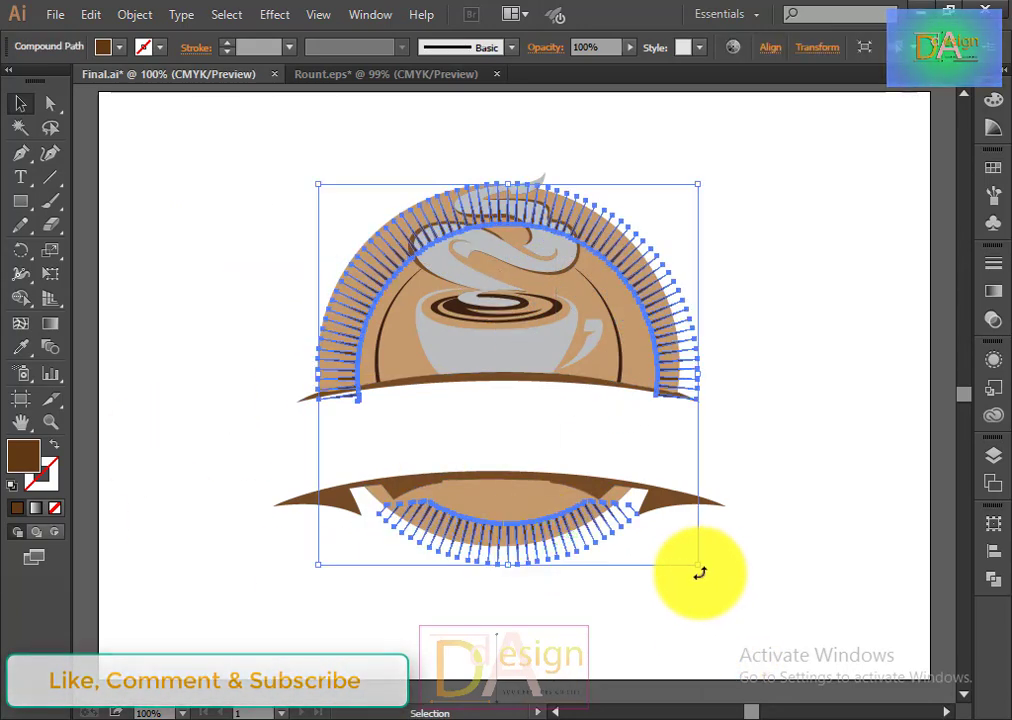
pyautogui.moveTo(696, 567); pyautogui.dragTo(757, 612)
pyautogui.click(808, 585)
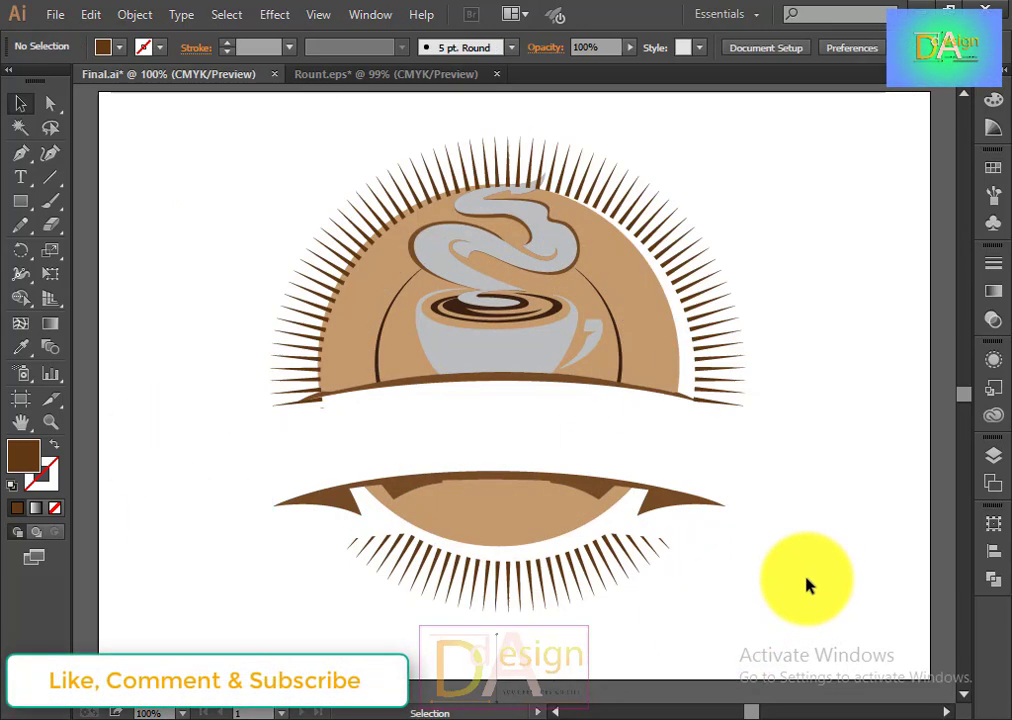
pyautogui.hotkey('ctrl', 'a')
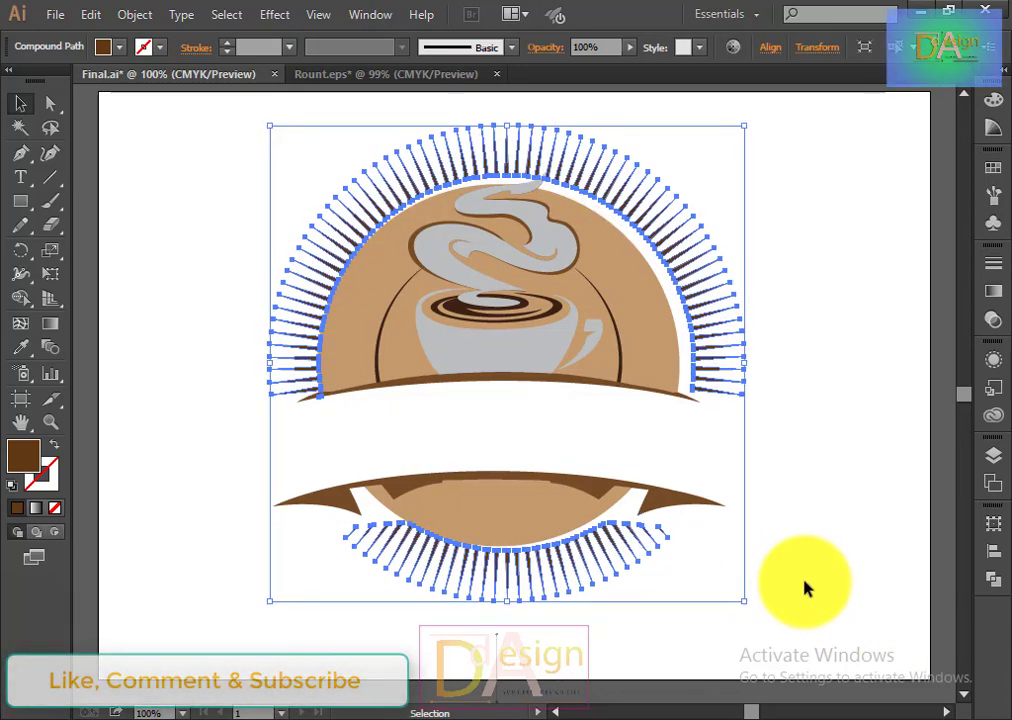
pyautogui.press('Left')
pyautogui.press('Left')
pyautogui.press('Left')
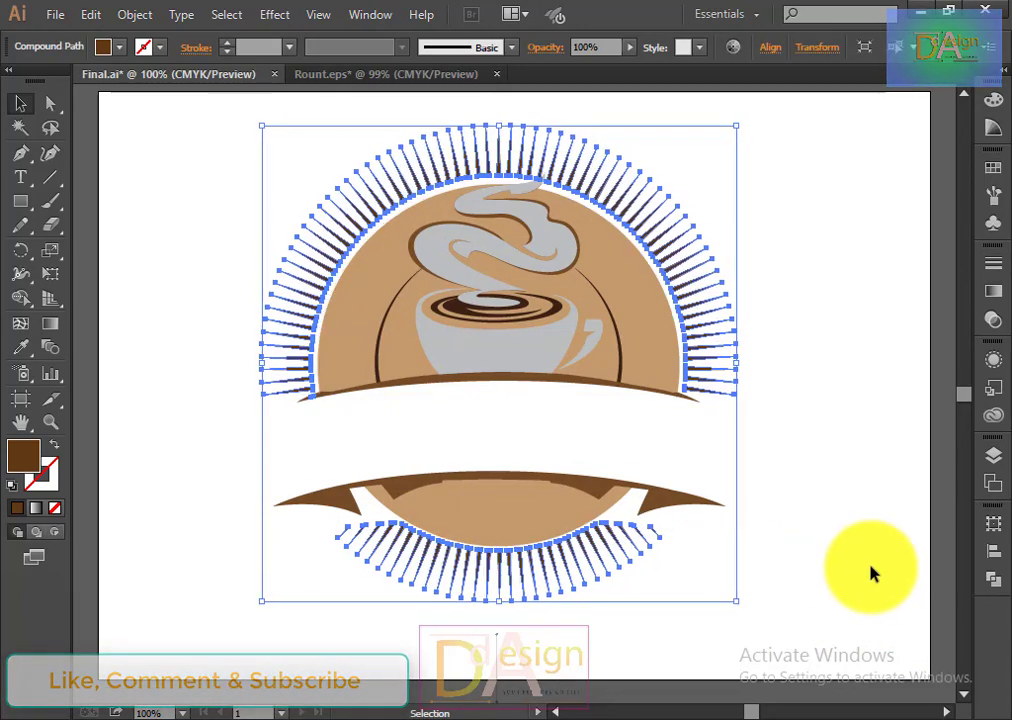
pyautogui.press('Up')
pyautogui.press('Up')
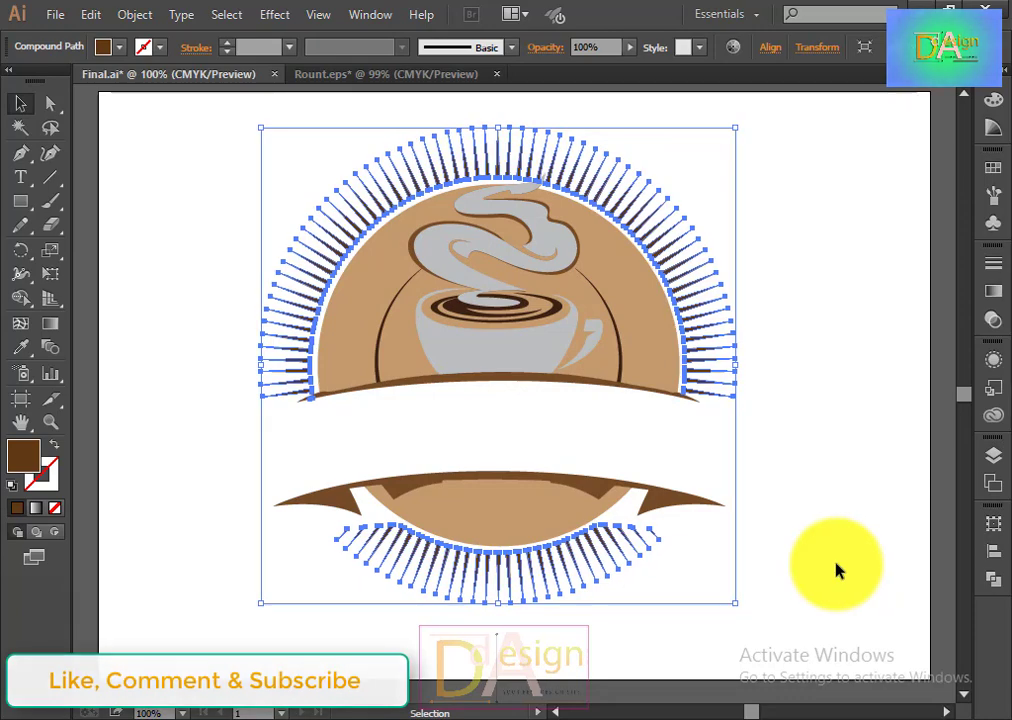
pyautogui.click(838, 569)
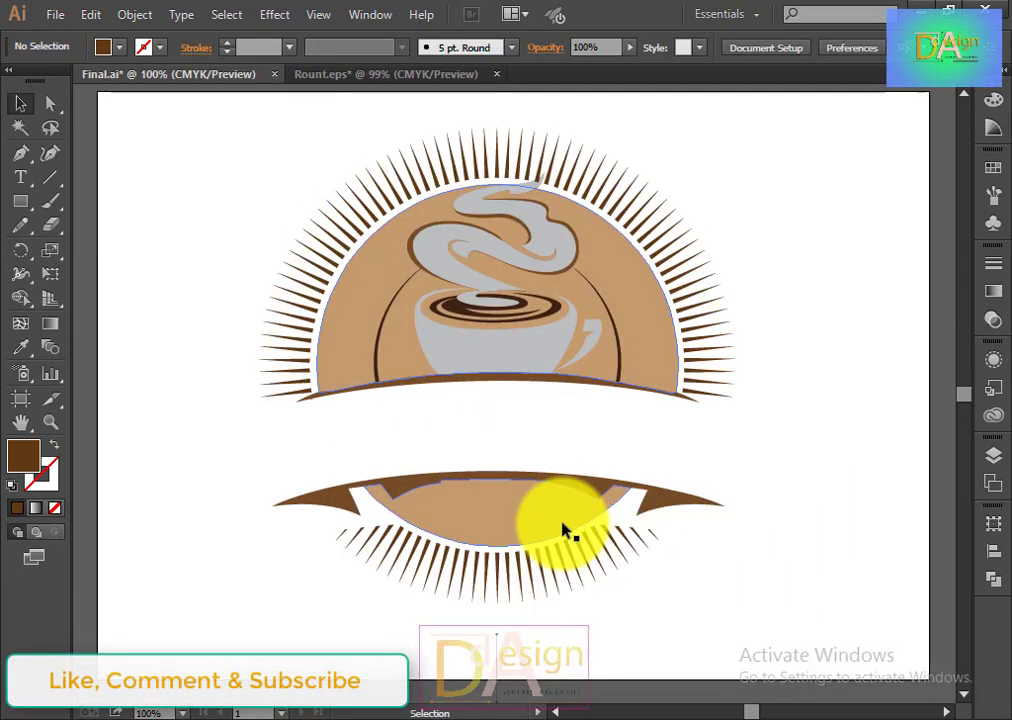
pyautogui.click(568, 540)
pyautogui.moveTo(736, 604); pyautogui.dragTo(694, 577)
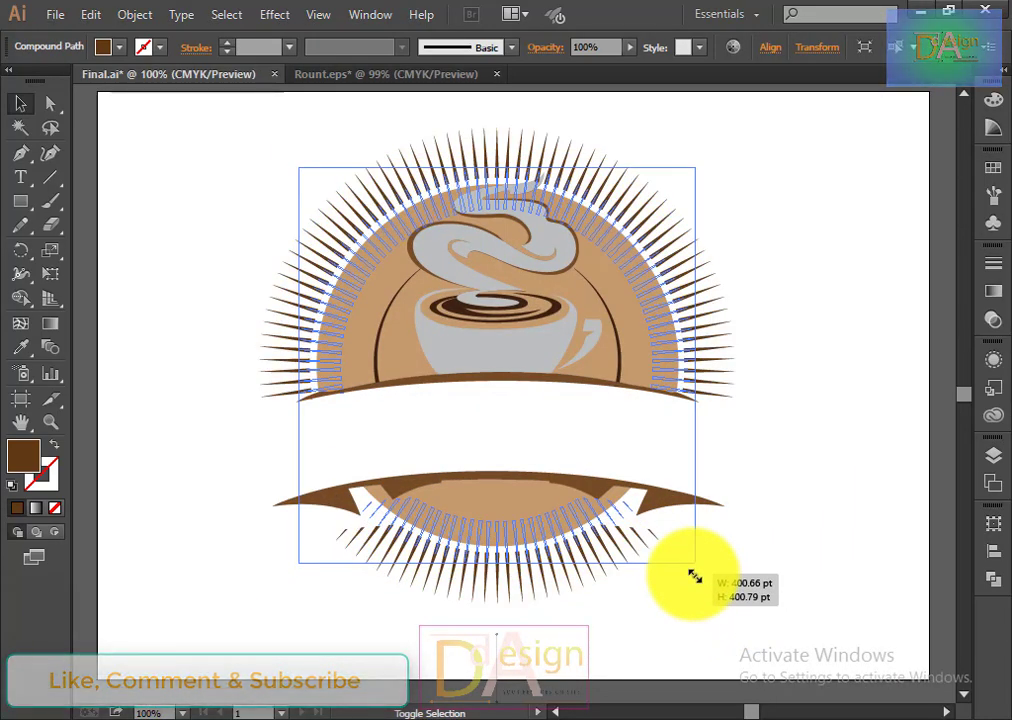
pyautogui.click(709, 609)
pyautogui.click(510, 546)
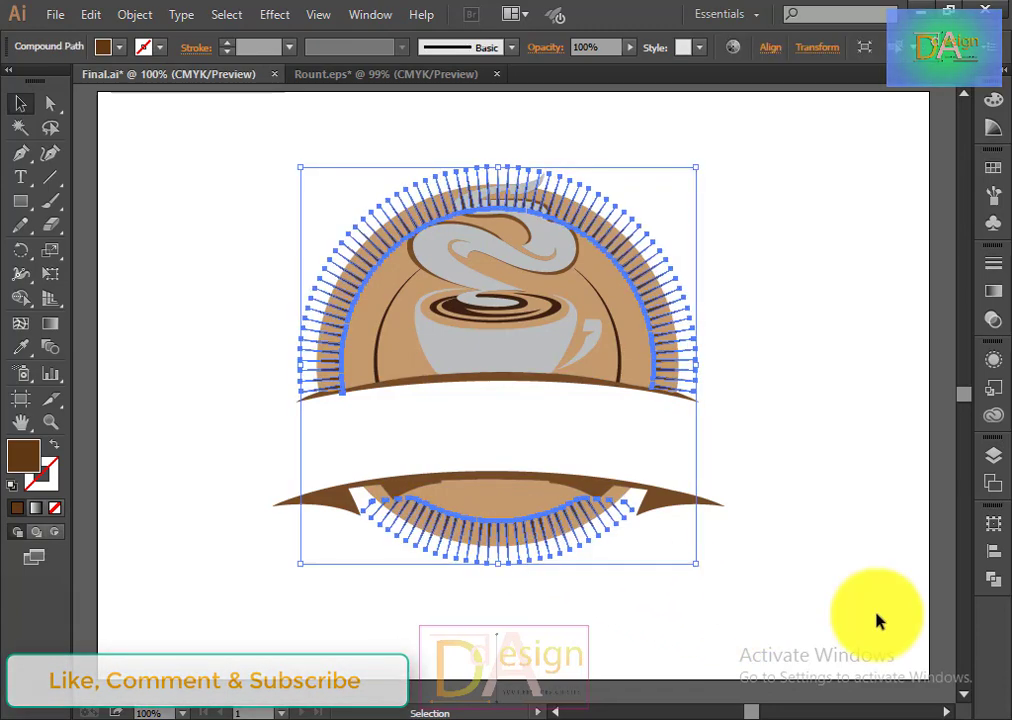
pyautogui.click(876, 620)
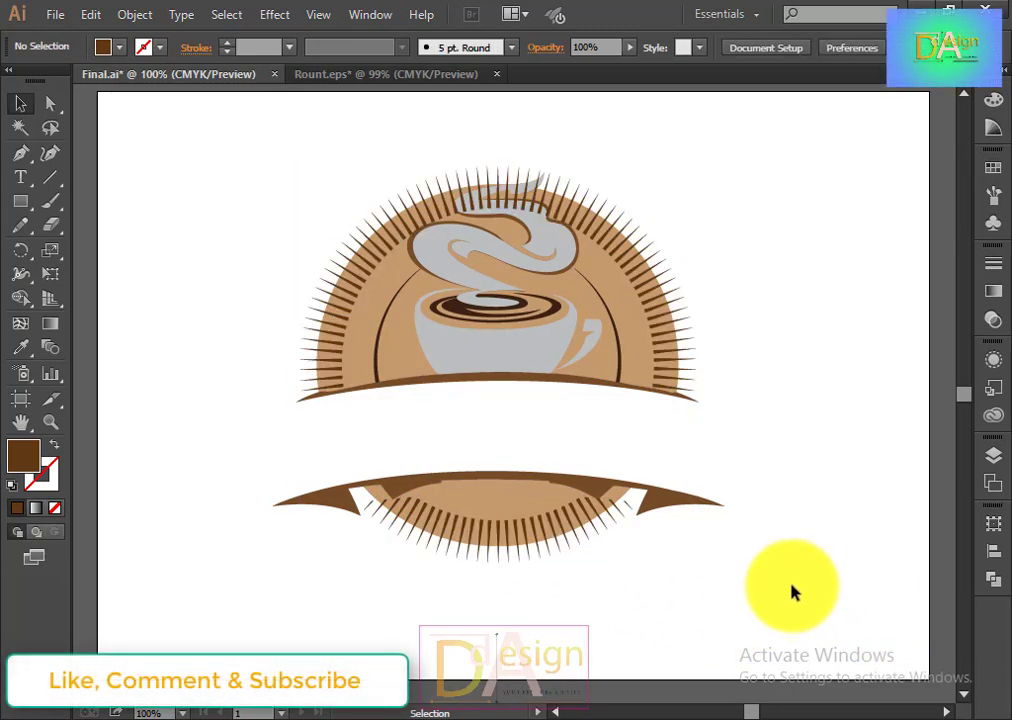
pyautogui.rightClick(526, 554)
pyautogui.click(474, 578)
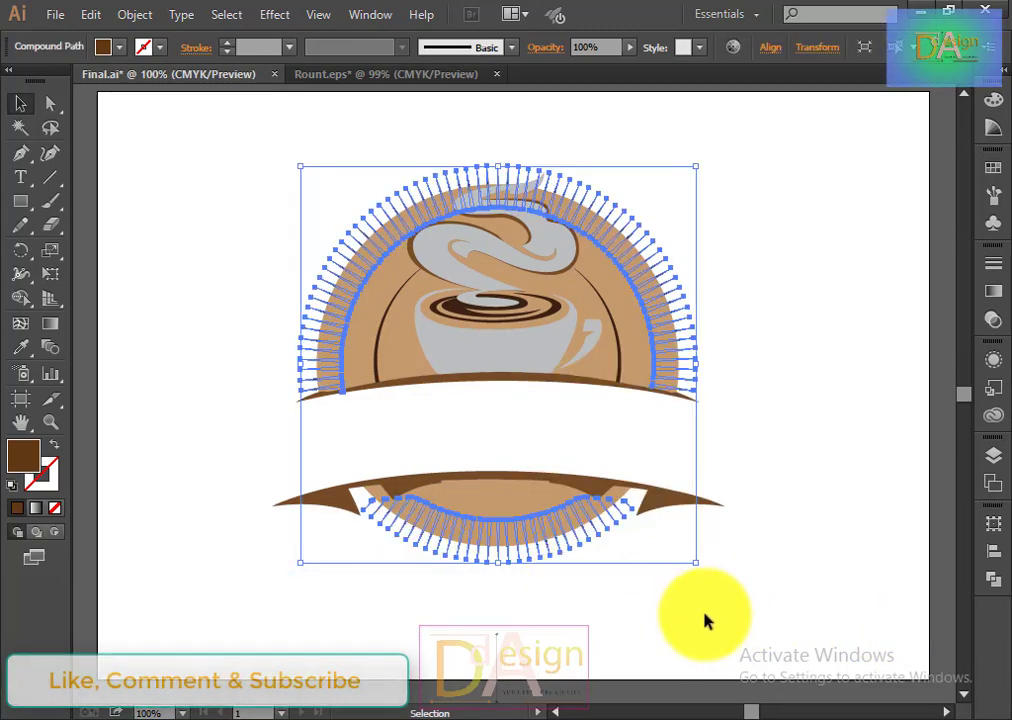
pyautogui.click(779, 599)
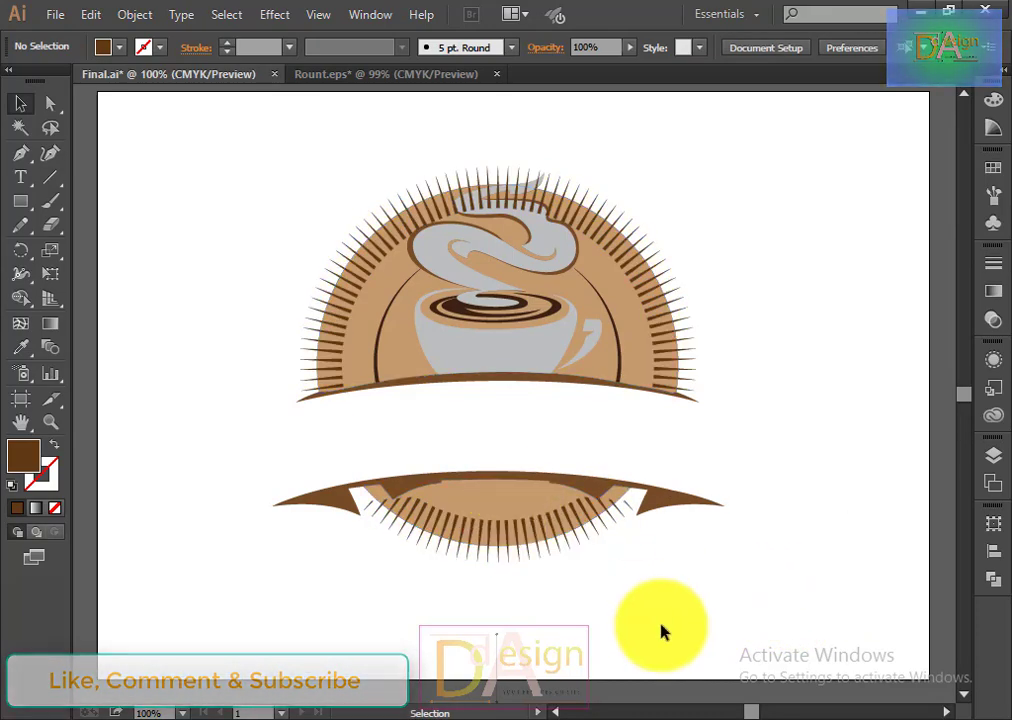
pyautogui.click(522, 510)
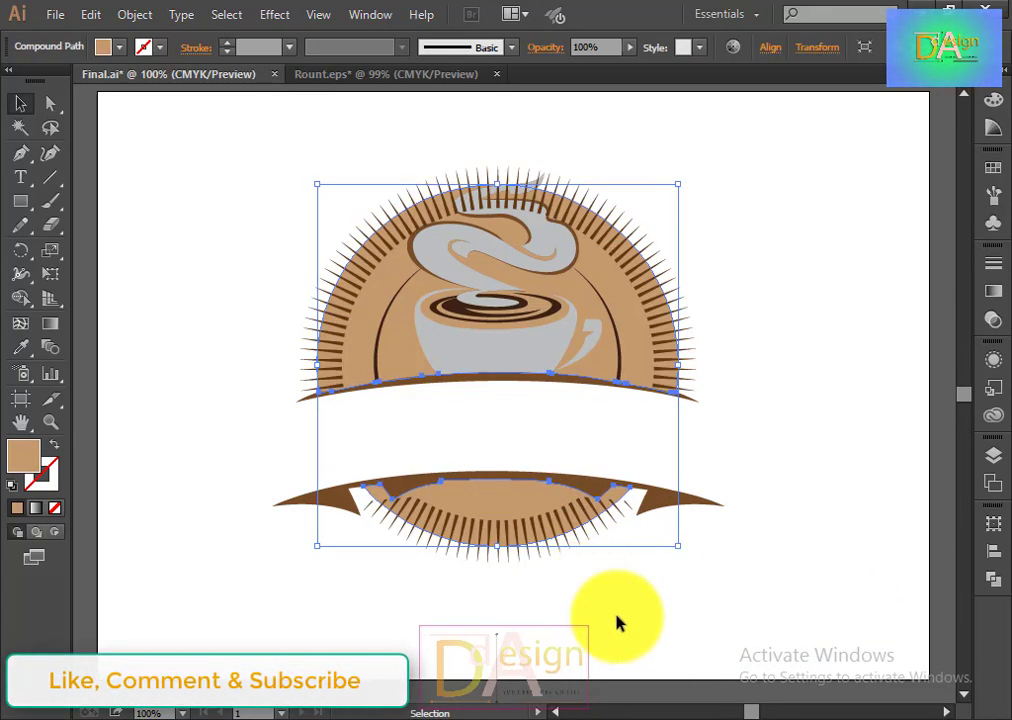
pyautogui.click(617, 623)
pyautogui.click(505, 512)
pyautogui.click(637, 639)
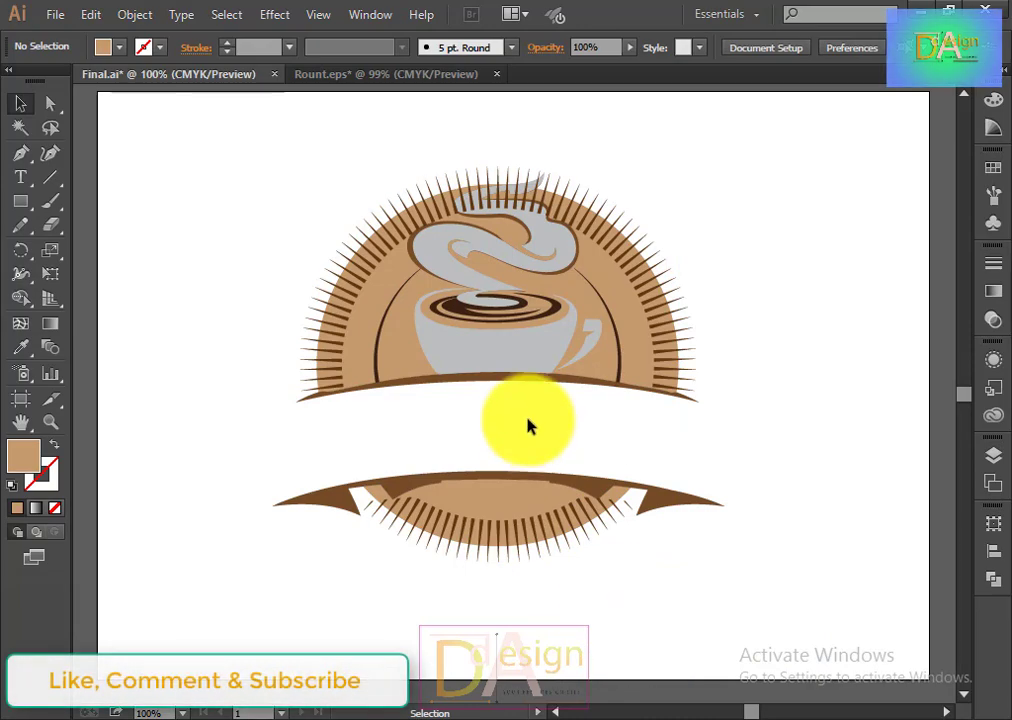
pyautogui.click(522, 357)
# Step: Group the coffee cup with its dark arc outline and bring the group forward
pyautogui.rightClick(522, 357)
pyautogui.press('Escape')
pyautogui.click(565, 389)
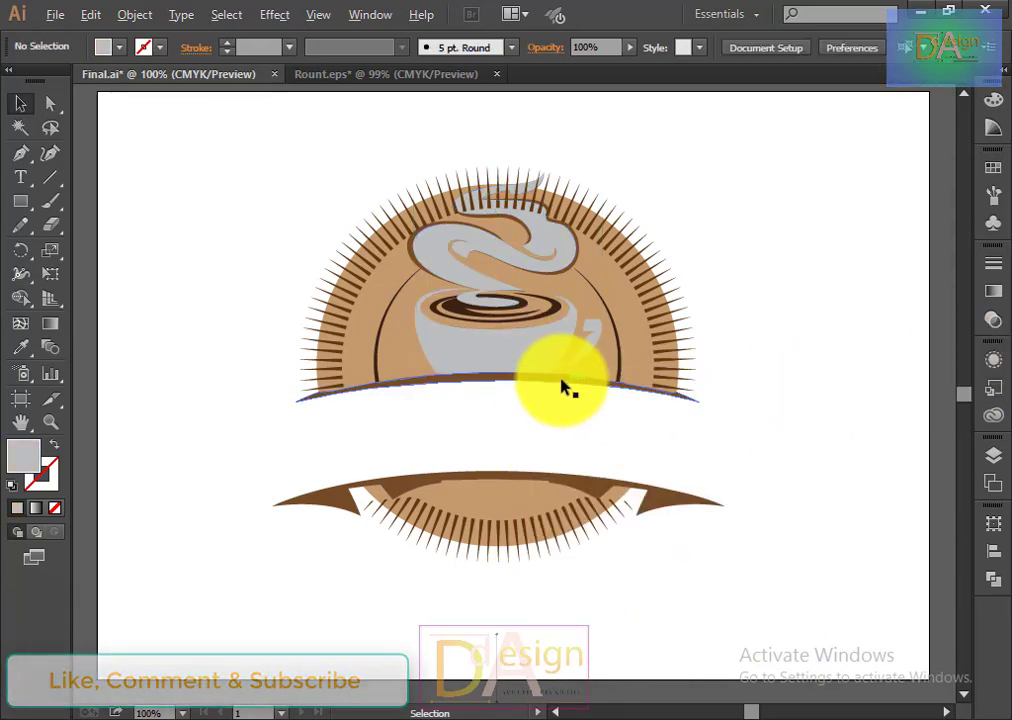
pyautogui.scroll(2, 565, 389)
pyautogui.click(467, 296)
pyautogui.keyDown('shift'); pyautogui.click(677, 303); pyautogui.keyUp('shift')
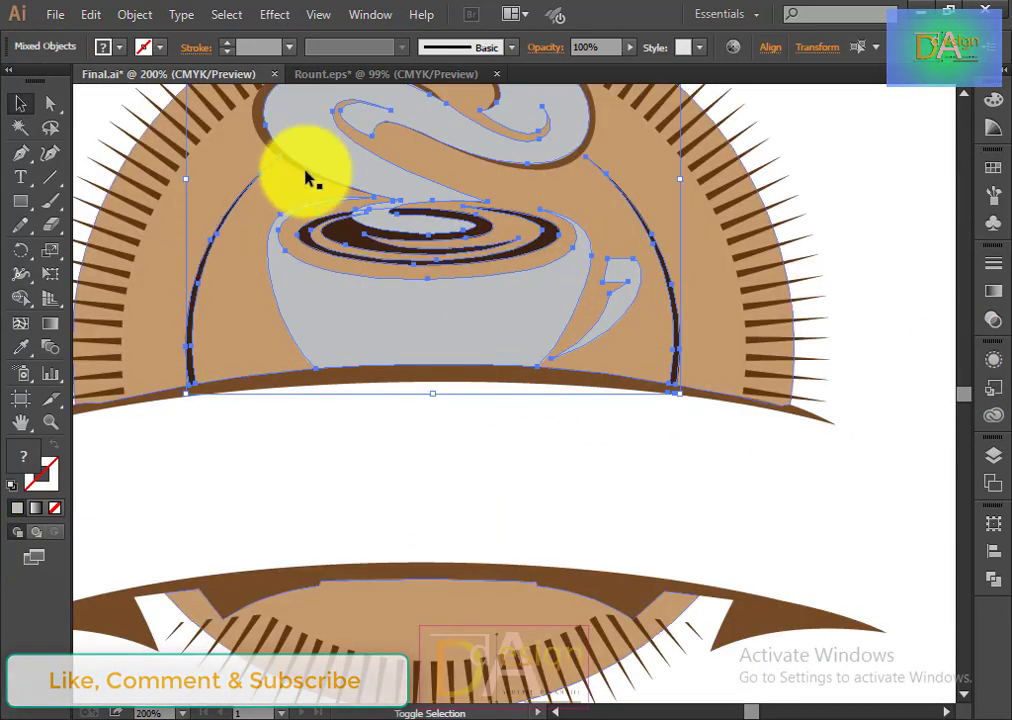
pyautogui.hotkey('ctrl', 'g')
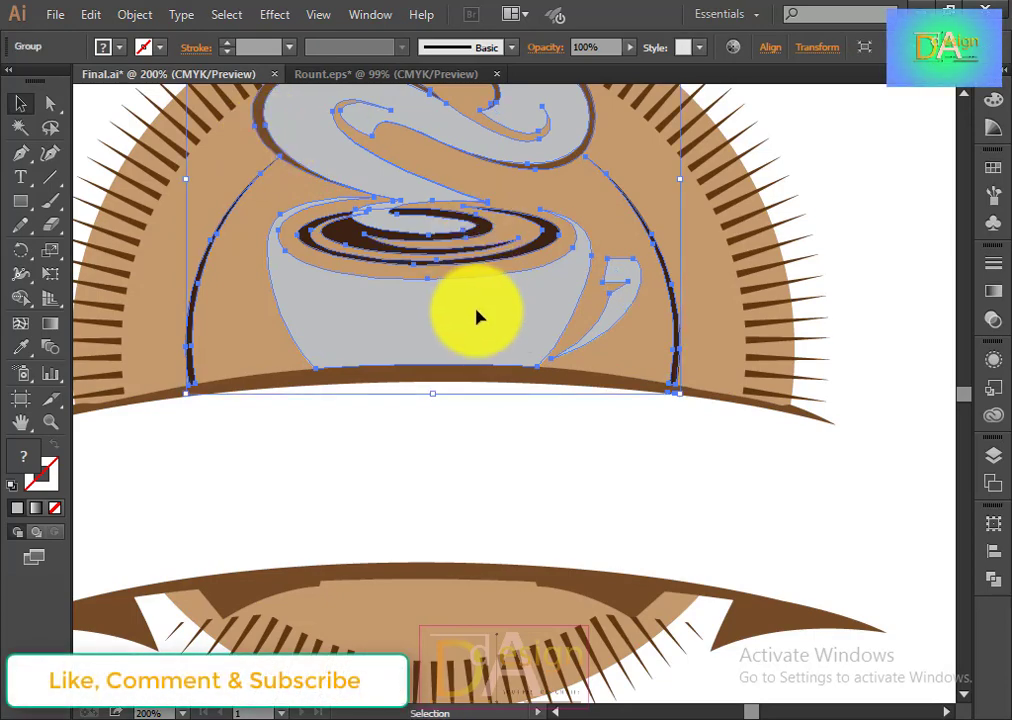
pyautogui.rightClick(475, 310)
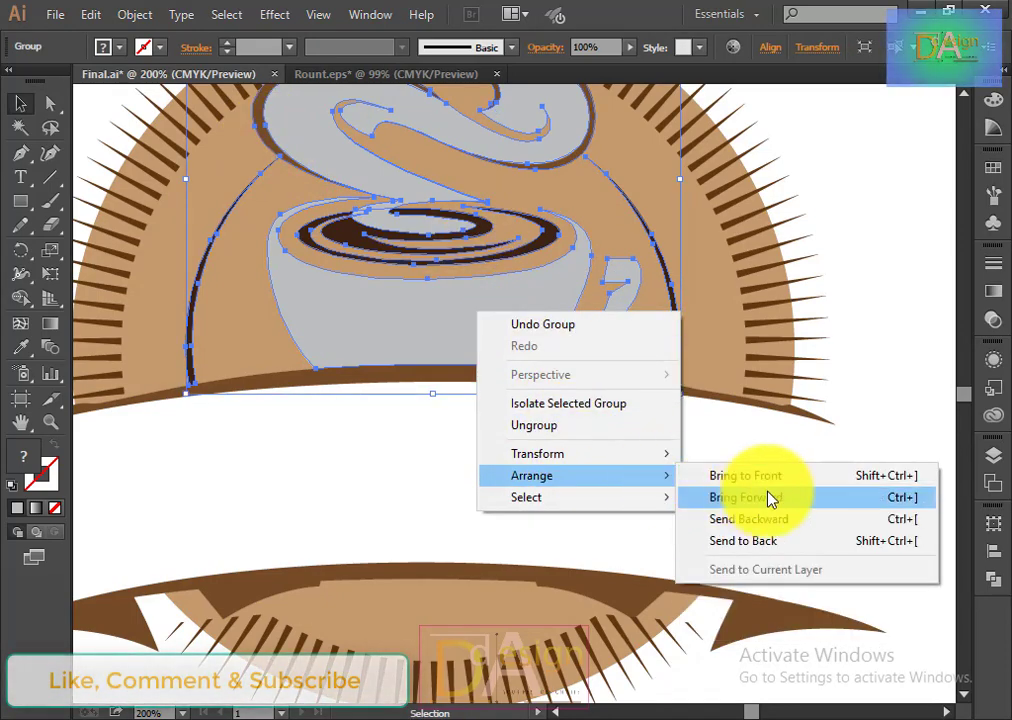
pyautogui.click(768, 562)
pyautogui.click(771, 499)
# Step: Shrink the sunburst rays to fit inside the tan circle
pyautogui.scroll(-1, 771, 499)
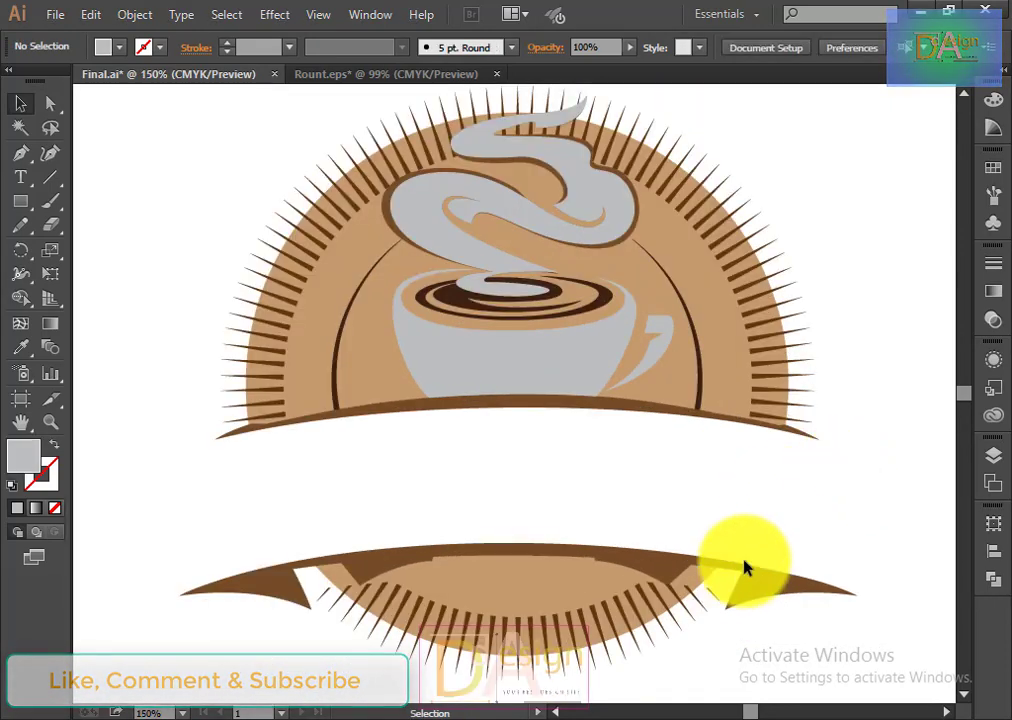
pyautogui.click(760, 325)
pyautogui.scroll(-1, 760, 340)
pyautogui.click(673, 637)
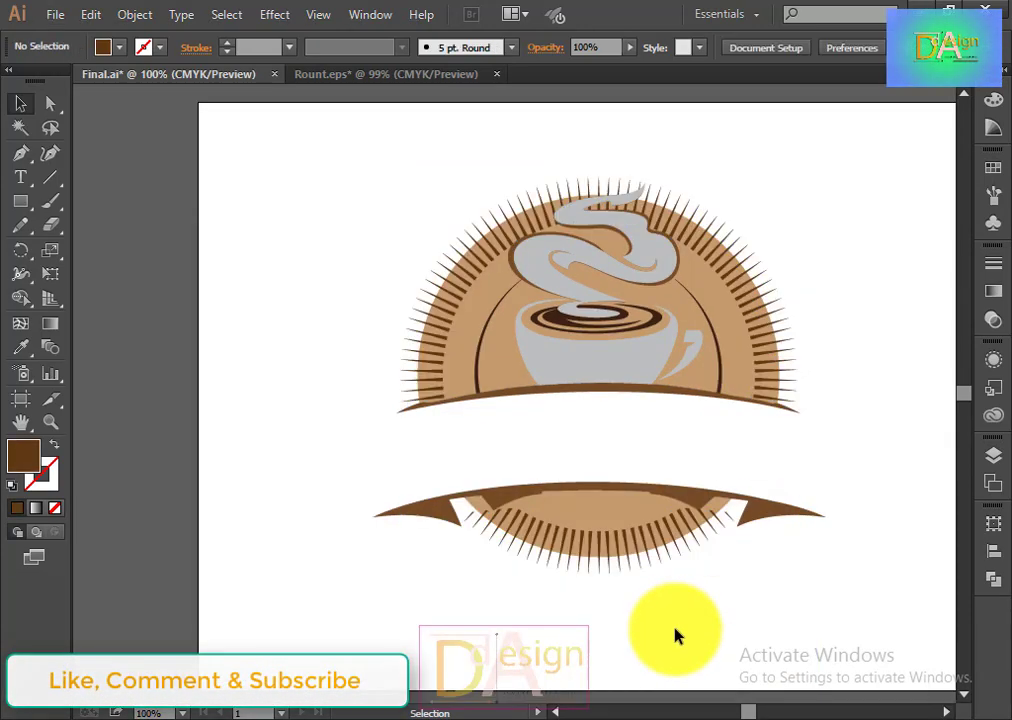
pyautogui.click(690, 550)
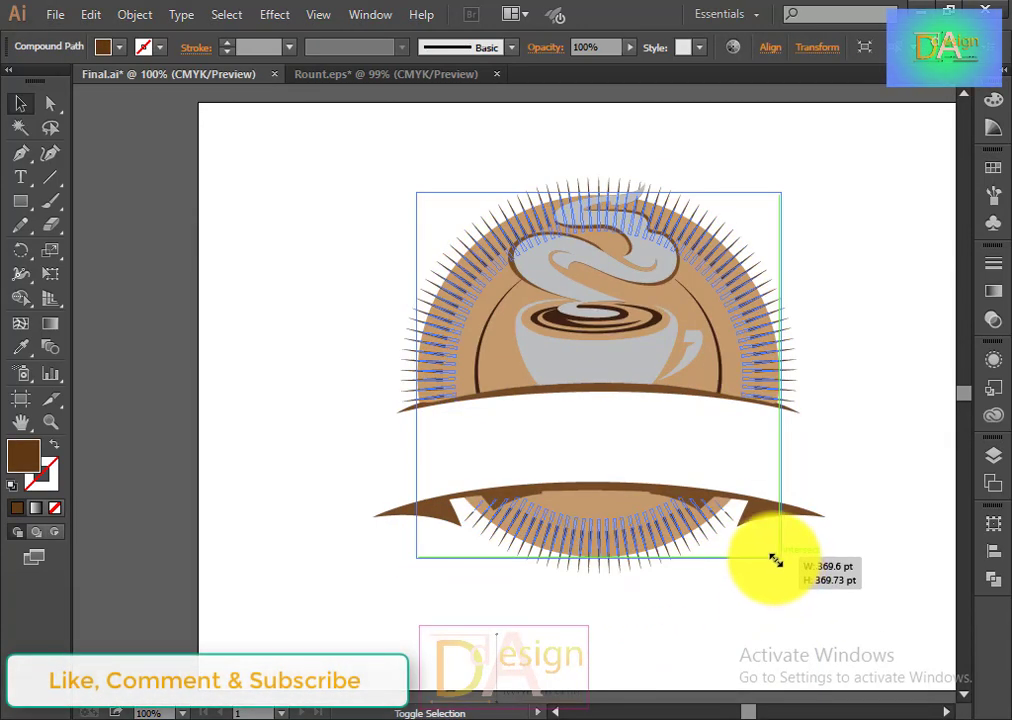
pyautogui.moveTo(796, 573); pyautogui.dragTo(779, 546)
pyautogui.click(780, 616)
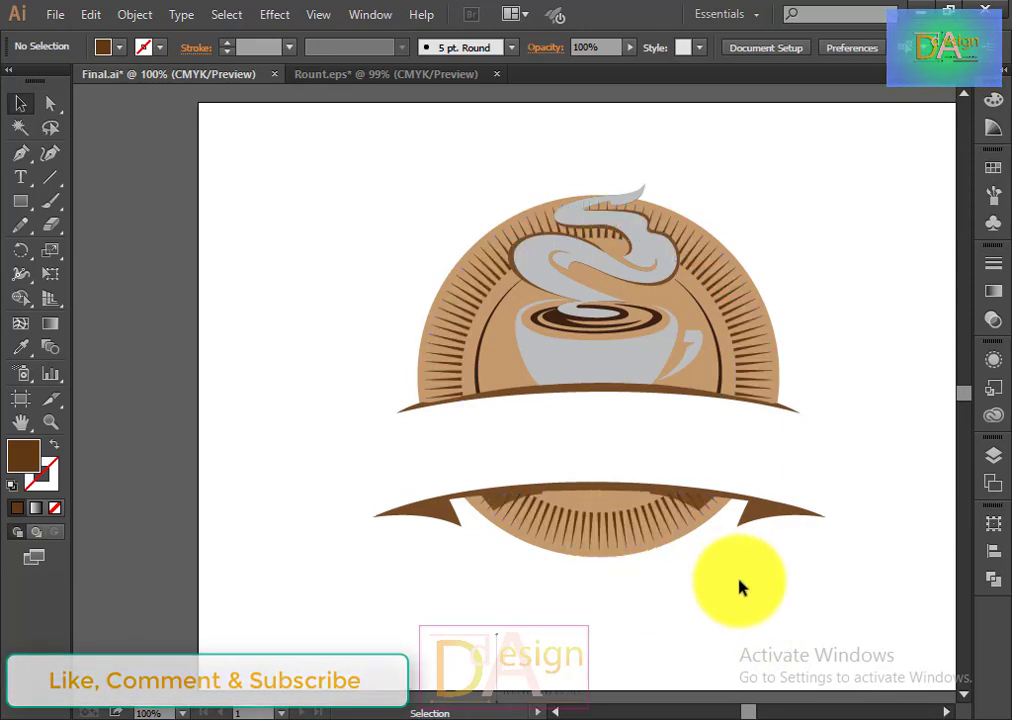
# Step: Bring the lower ribbon and the upper banner arc to the front
pyautogui.click(612, 488)
pyautogui.rightClick(615, 492)
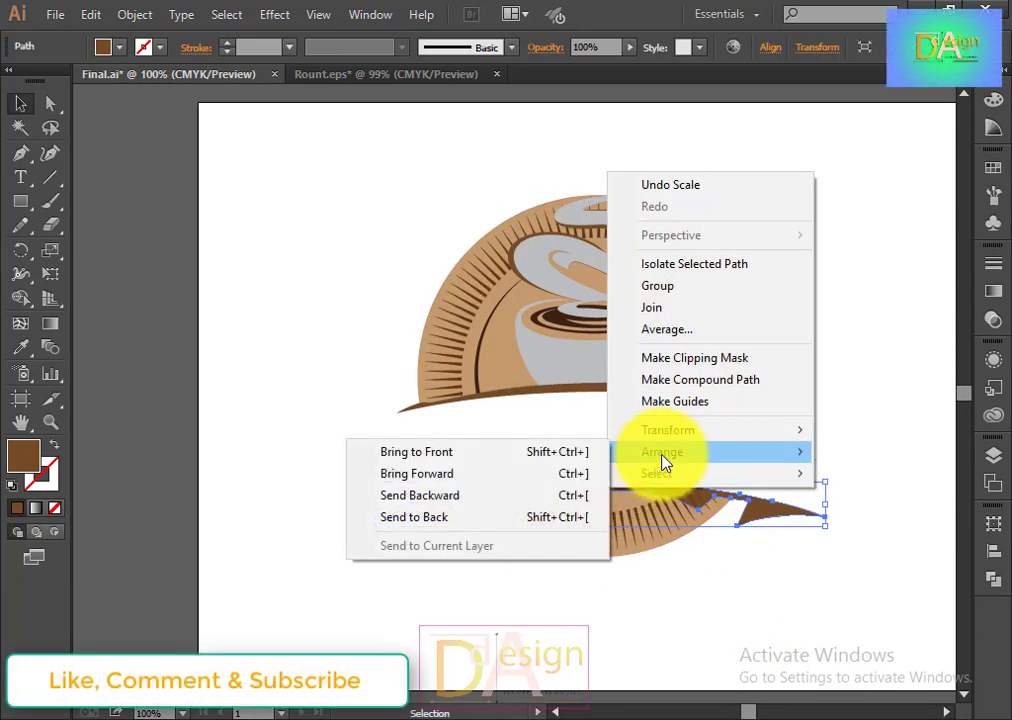
pyautogui.click(696, 599)
pyautogui.click(755, 645)
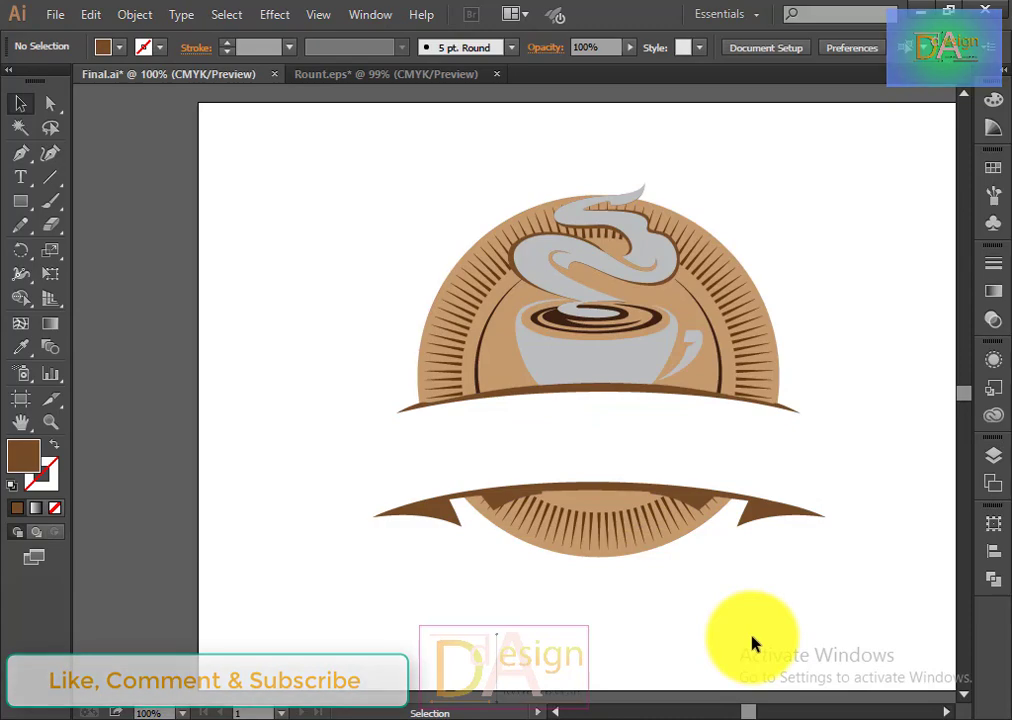
pyautogui.rightClick(585, 397)
pyautogui.moveTo(643, 533)
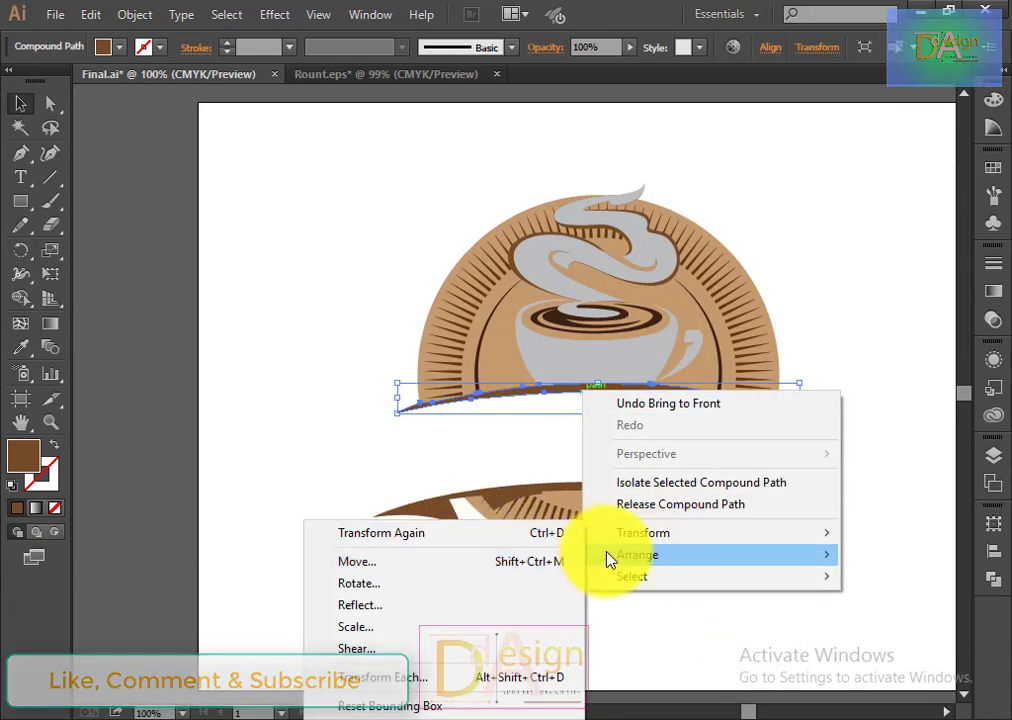
pyautogui.click(447, 555)
pyautogui.click(806, 627)
# Step: Recentre the whole emblem in the window and box-select the ribbon artwork to check it
pyautogui.scroll(2, 705, 595)
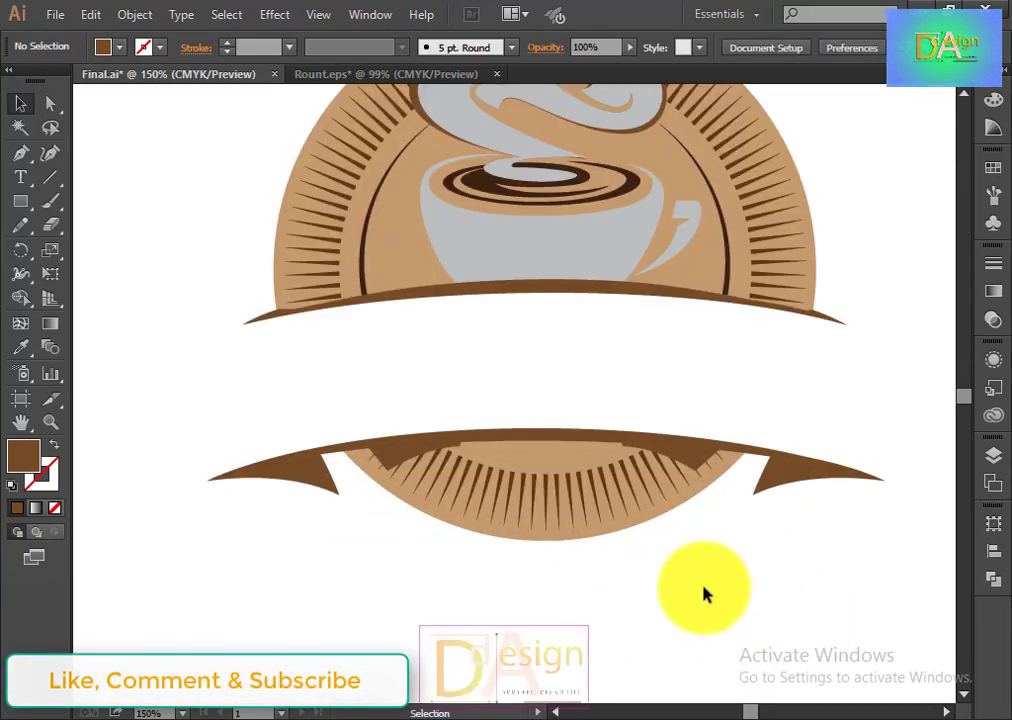
pyautogui.scroll(2, 705, 595)
pyautogui.scroll(-1, 705, 594)
pyautogui.scroll(1, 732, 610)
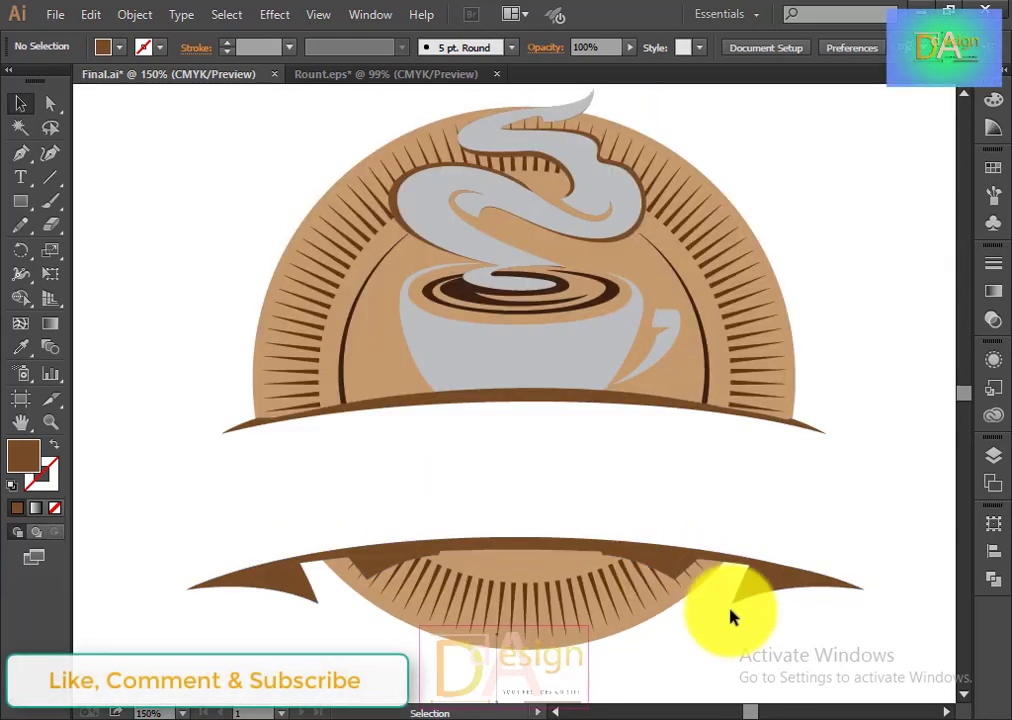
pyautogui.scroll(-1, 723, 648)
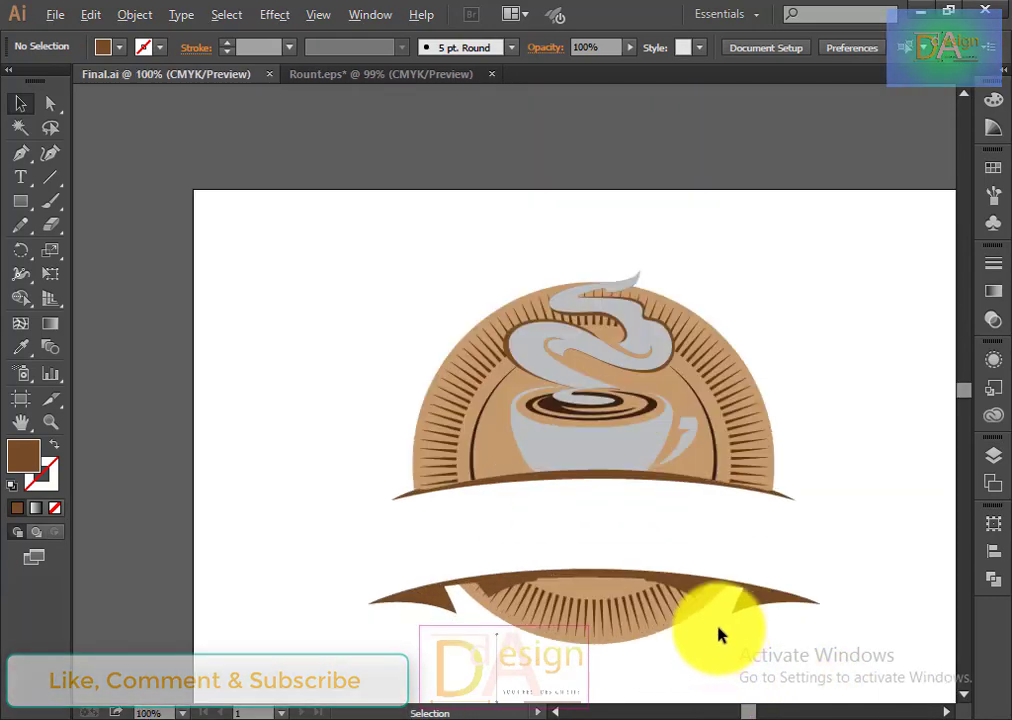
pyautogui.moveTo(719, 637); pyautogui.dragTo(615, 531)
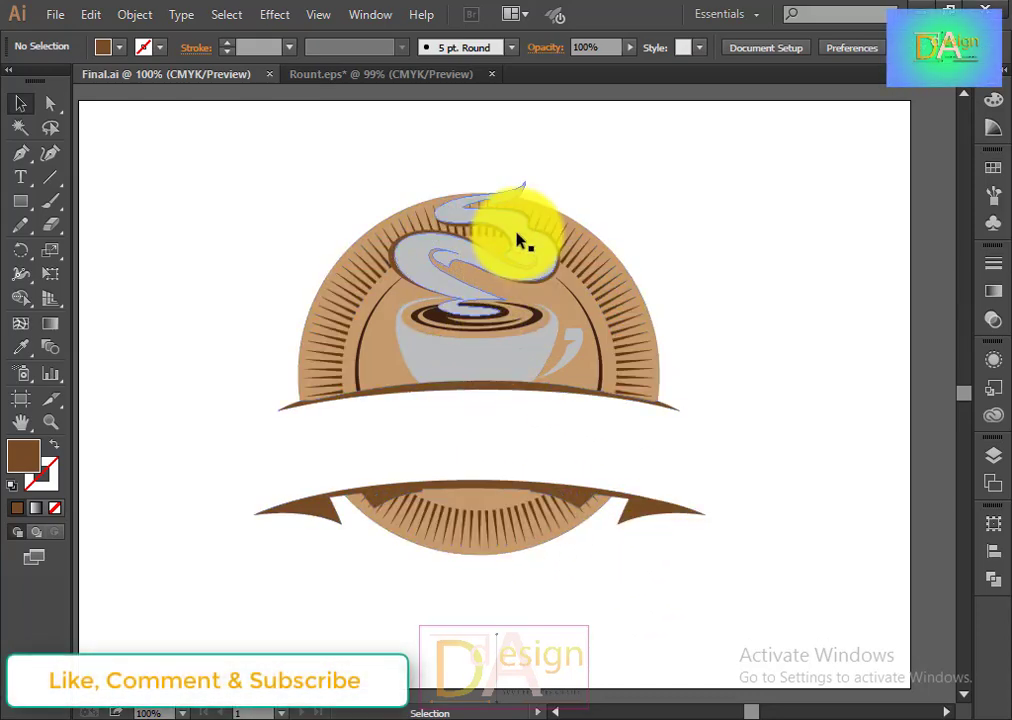
pyautogui.moveTo(226, 180)
pyautogui.mouseDown()
pyautogui.moveTo(562, 541)
pyautogui.moveTo(723, 604)
pyautogui.mouseUp()
pyautogui.click(688, 617)
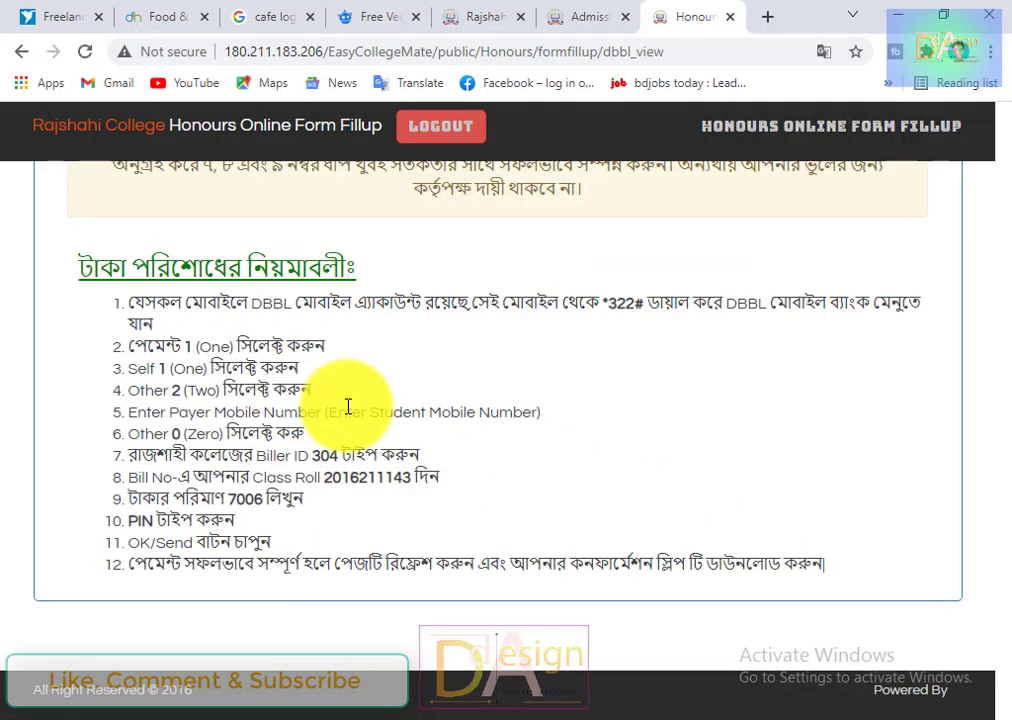
# Step: Copy the requested logo name 'Rustic Bean Cafe' from the Designhill contest brief
pyautogui.click(165, 16)
pyautogui.tripleClick(117, 458)
pyautogui.hotkey('ctrl', 'c')
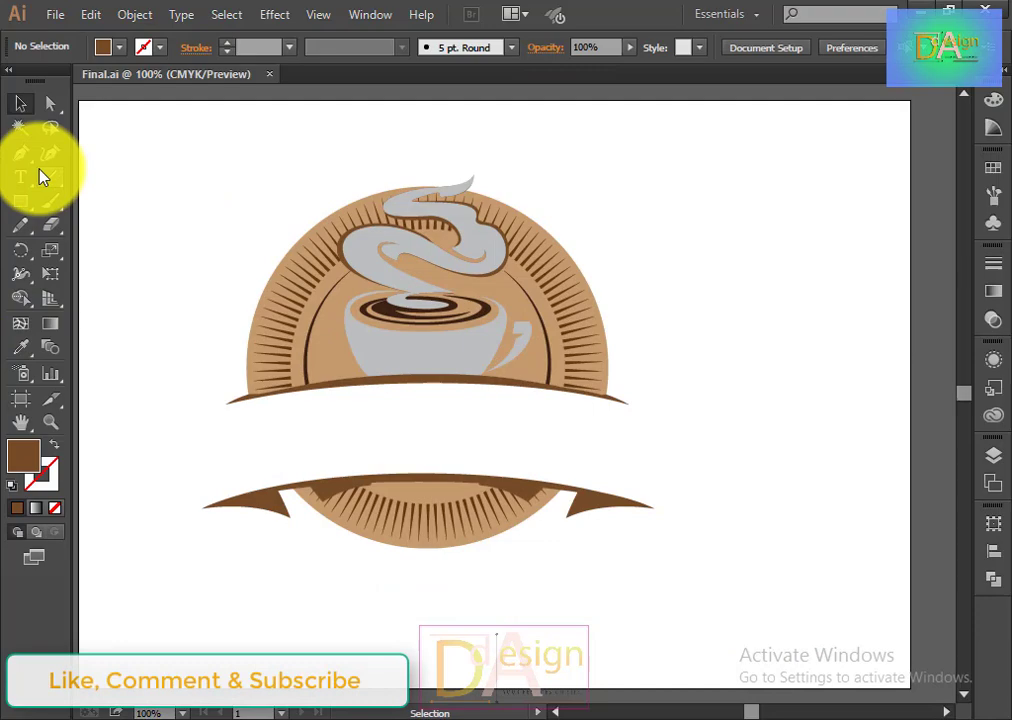
# Step: Paste 'Rustic Bean Cafe' as text and scale it across the banner gap below the cup
pyautogui.click(22, 177)
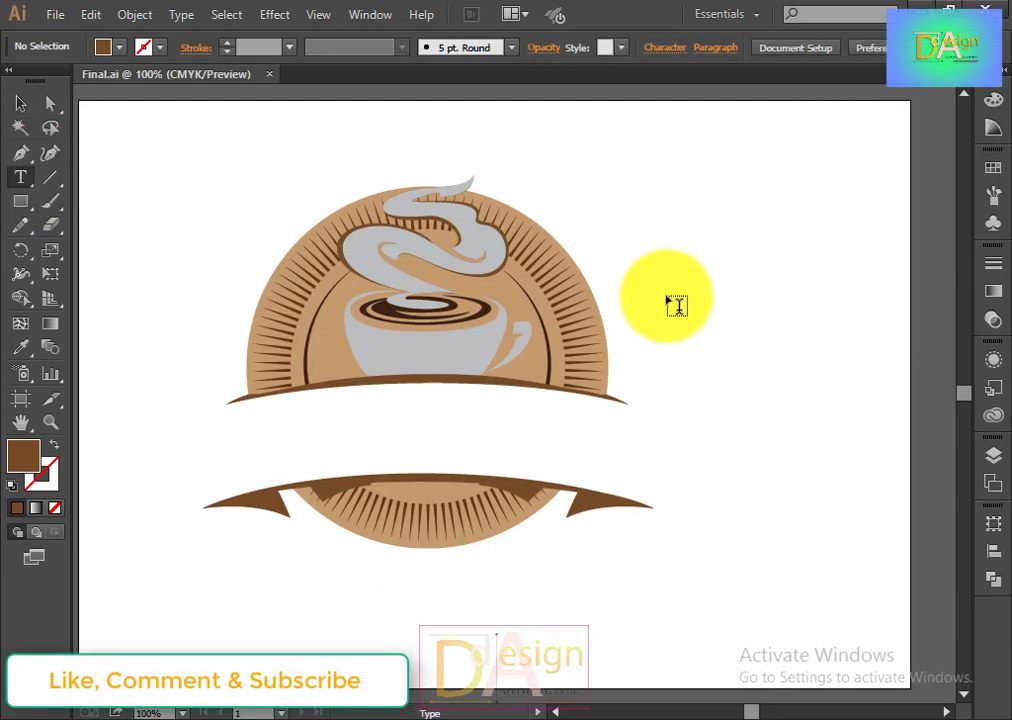
pyautogui.click(667, 291)
pyautogui.hotkey('ctrl', 'v')
pyautogui.click(20, 104)
pyautogui.moveTo(751, 320); pyautogui.dragTo(829, 373)
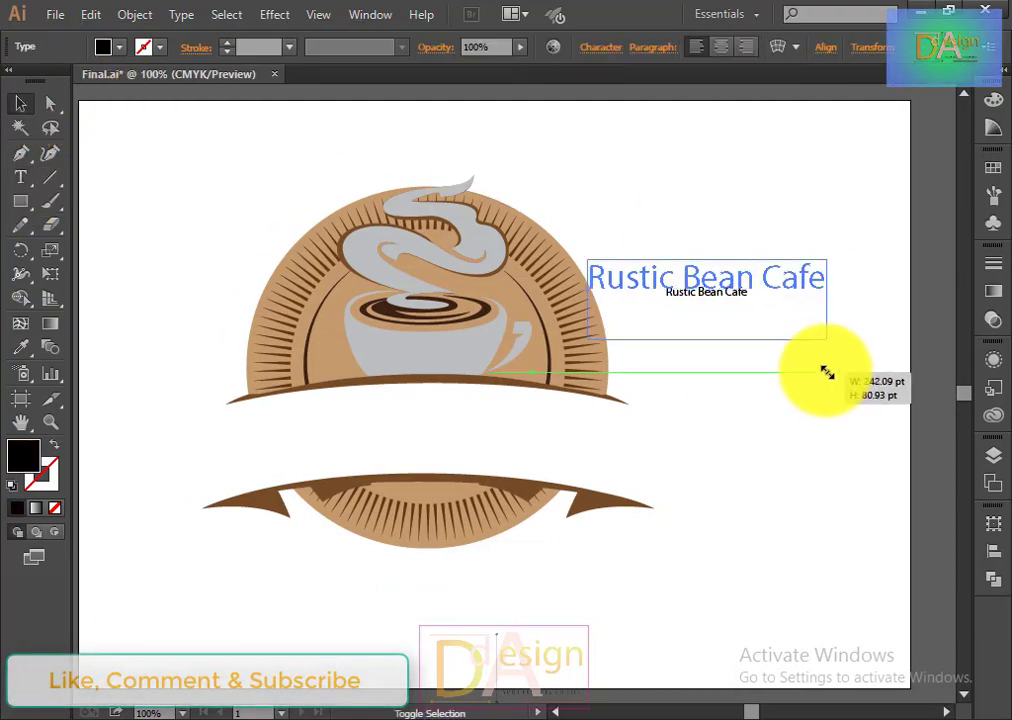
pyautogui.moveTo(727, 291); pyautogui.dragTo(456, 436)
pyautogui.moveTo(565, 497)
pyautogui.mouseDown()
pyautogui.moveTo(575, 512)
pyautogui.moveTo(610, 520)
pyautogui.mouseUp()
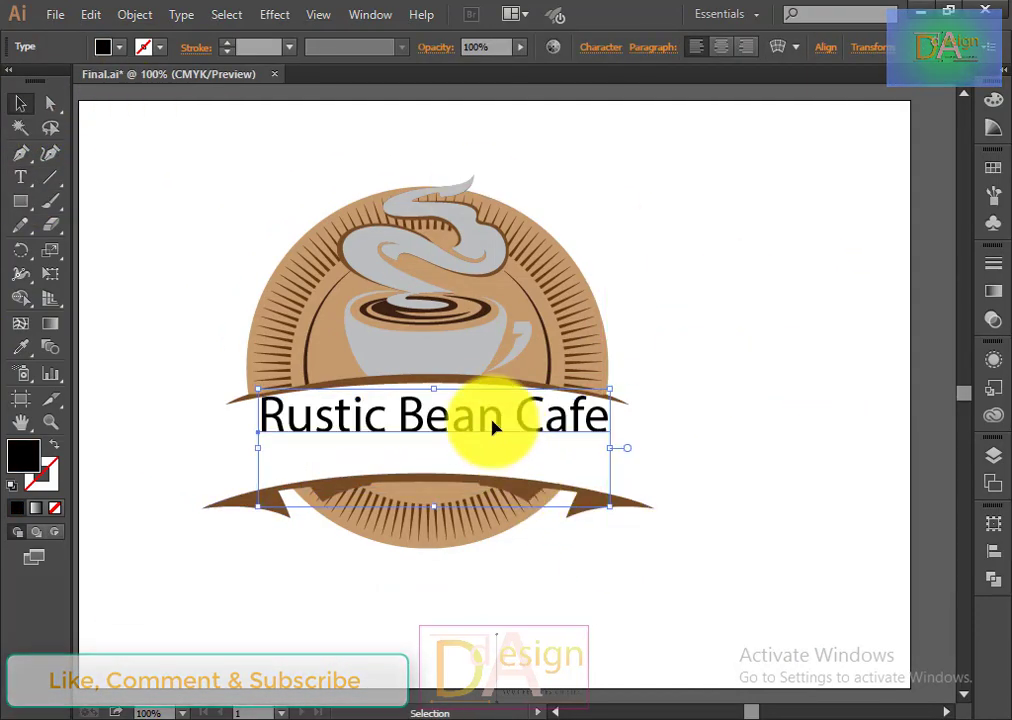
pyautogui.click(639, 447)
# Step: Show the rulers and place vertical guides at the text's left and right edges
pyautogui.click(507, 437)
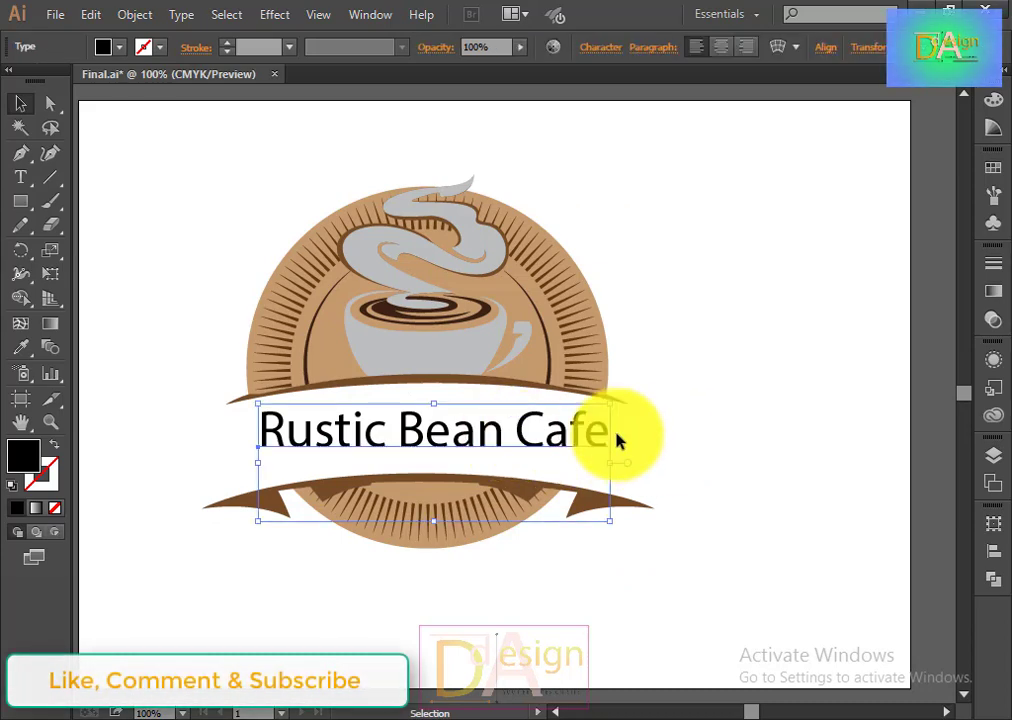
pyautogui.hotkey('ctrl', 'r')
pyautogui.moveTo(81, 388); pyautogui.dragTo(248, 420)
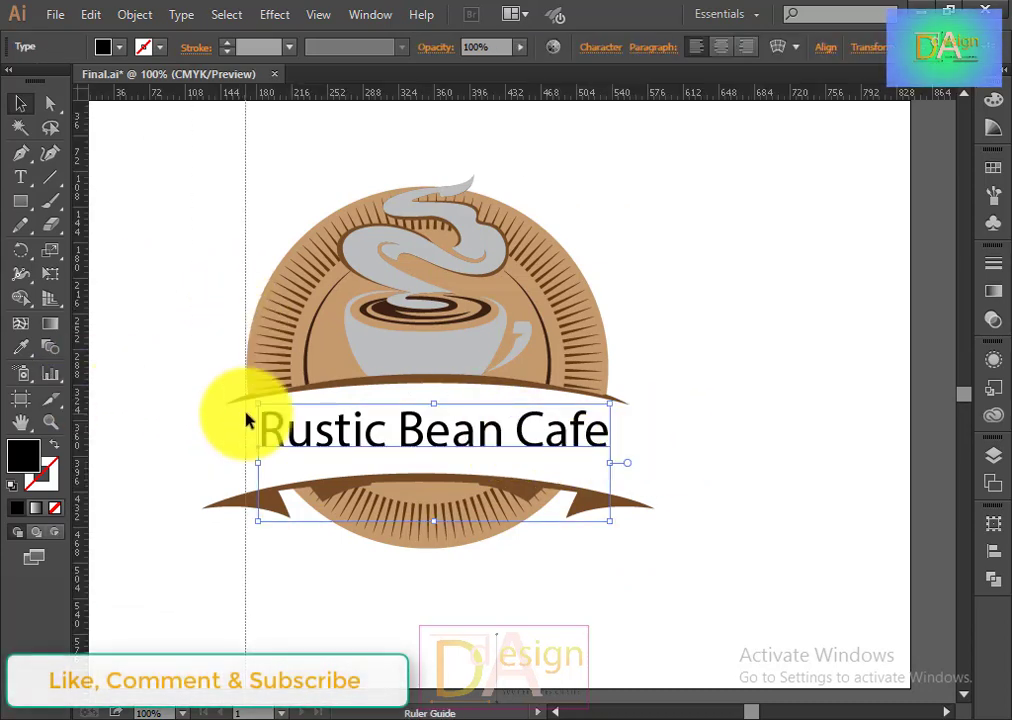
pyautogui.moveTo(82, 407); pyautogui.dragTo(612, 435)
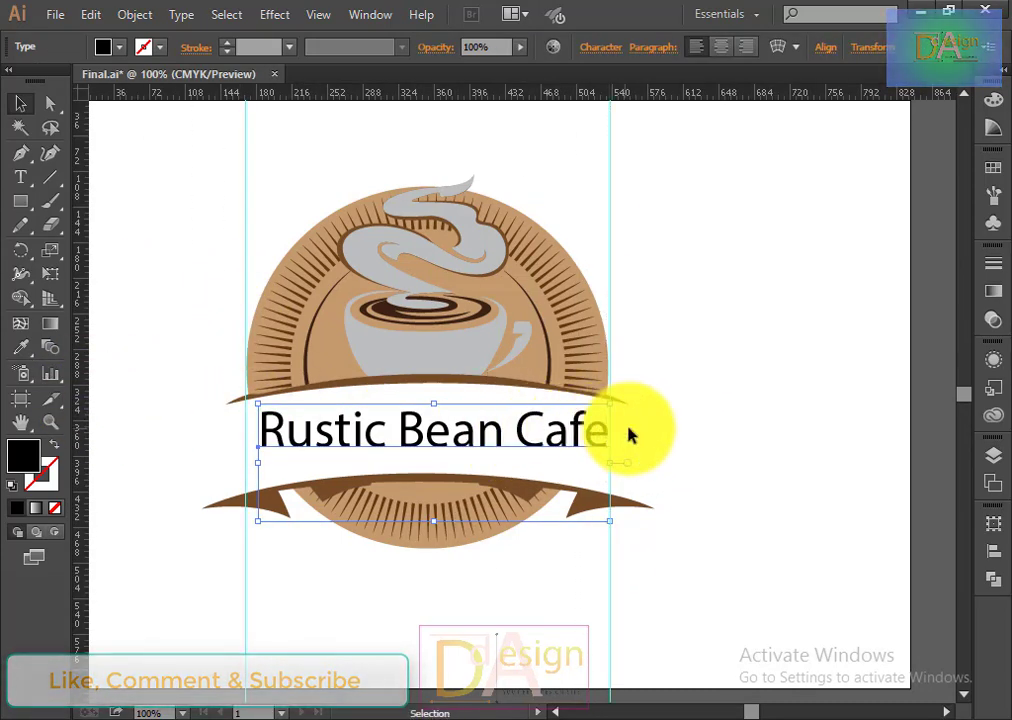
pyautogui.click(684, 393)
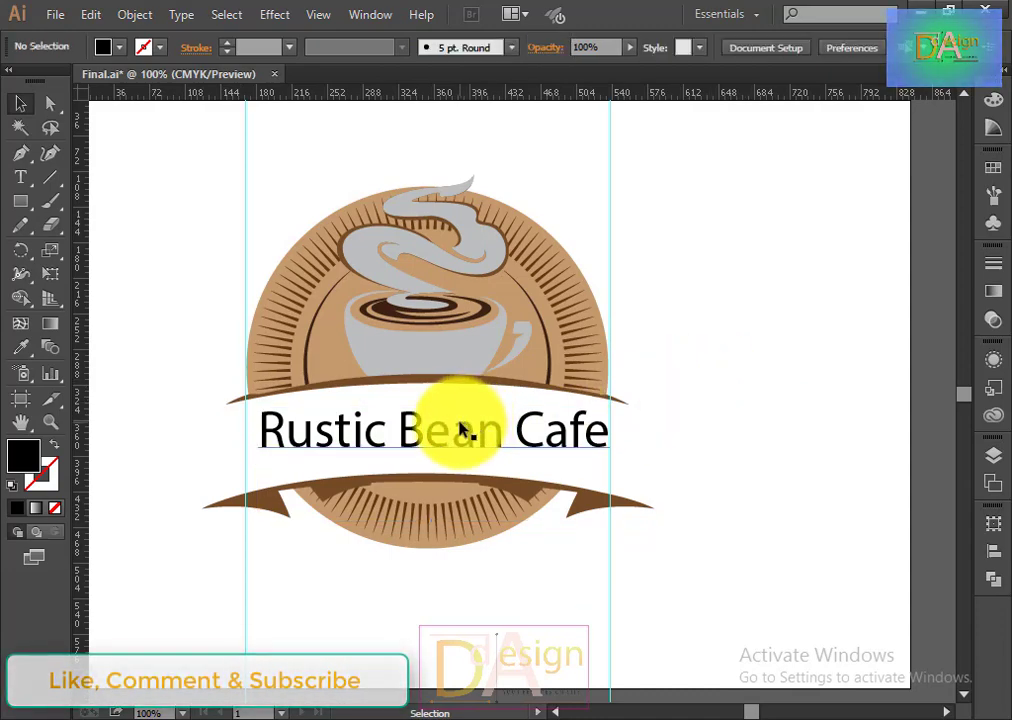
pyautogui.click(551, 429)
# Step: Try Source Sans Pro Black on the headline from the Character font list
pyautogui.click(610, 47)
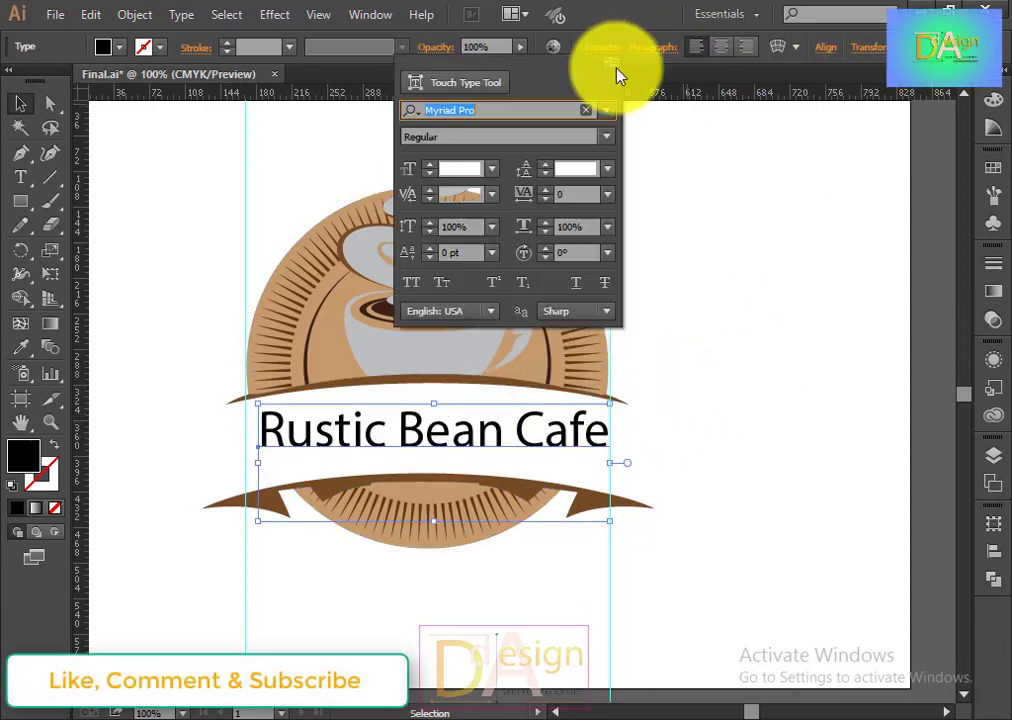
pyautogui.click(606, 110)
pyautogui.scroll(-10, 621, 309)
pyautogui.scroll(-8, 599, 316)
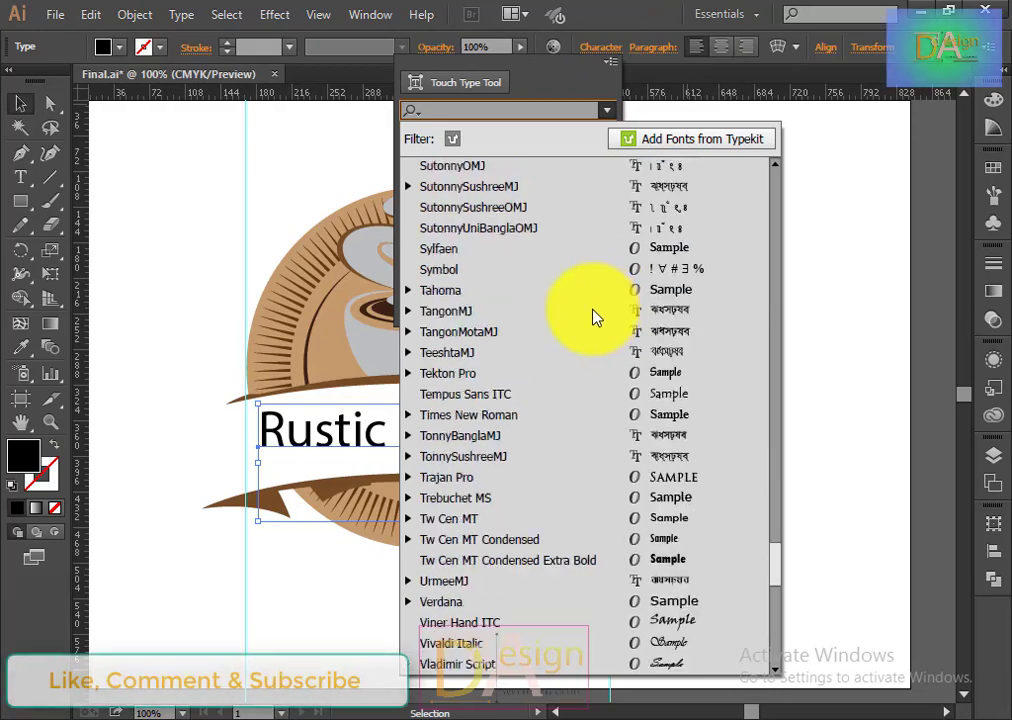
pyautogui.scroll(-6, 594, 316)
pyautogui.scroll(-8, 594, 316)
pyautogui.scroll(9, 594, 316)
pyautogui.scroll(3, 594, 316)
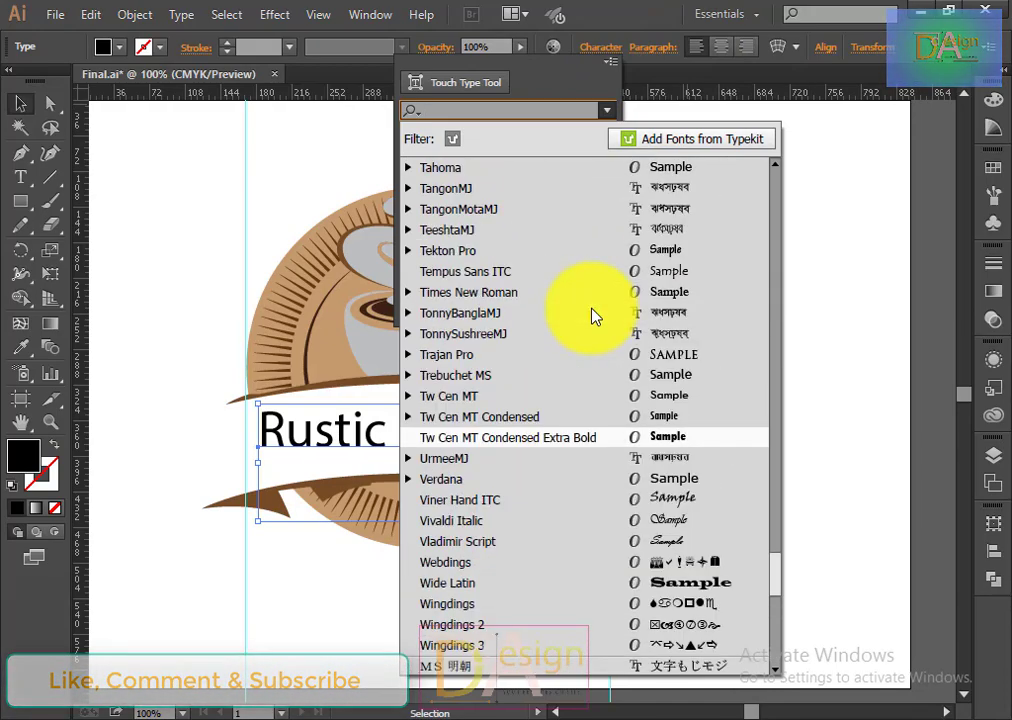
pyautogui.scroll(4, 594, 316)
pyautogui.scroll(2, 605, 285)
pyautogui.click(614, 230)
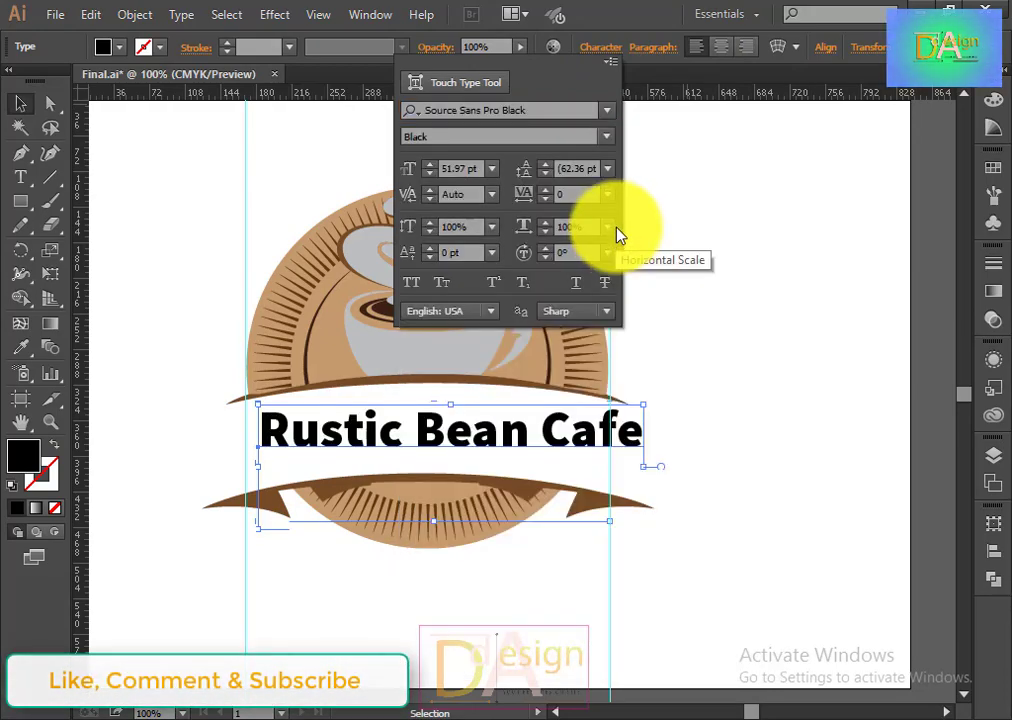
# Step: Switch the headline to Segoe Script Bold, leaving All Caps off
pyautogui.click(606, 110)
pyautogui.scroll(6, 610, 360)
pyautogui.click(617, 373)
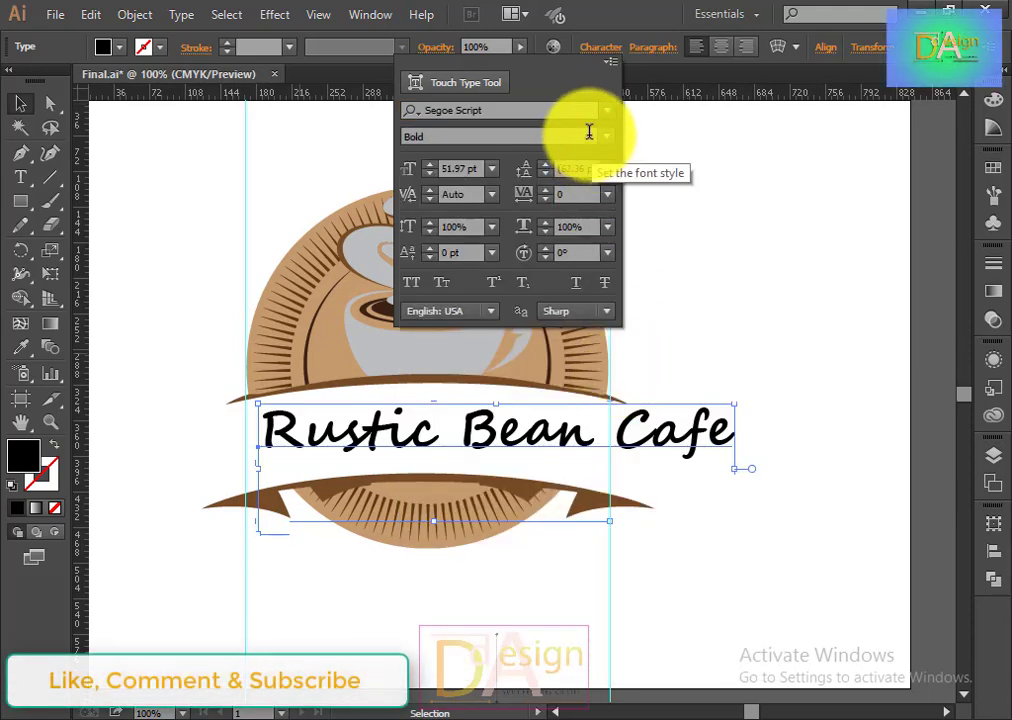
pyautogui.click(407, 284)
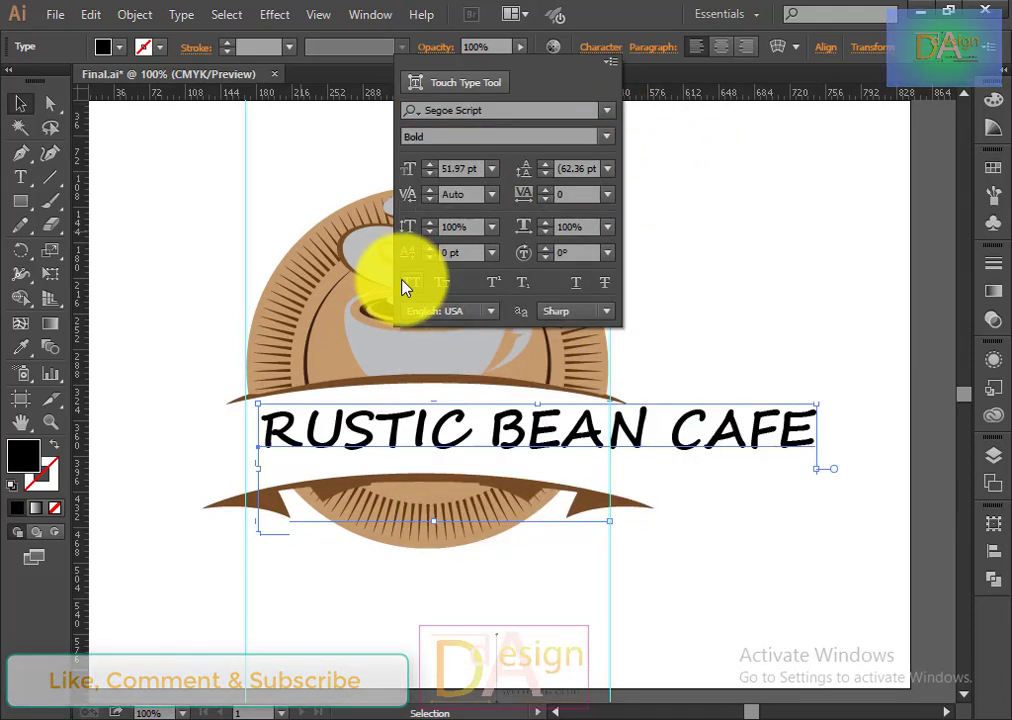
pyautogui.click(407, 287)
pyautogui.click(558, 392)
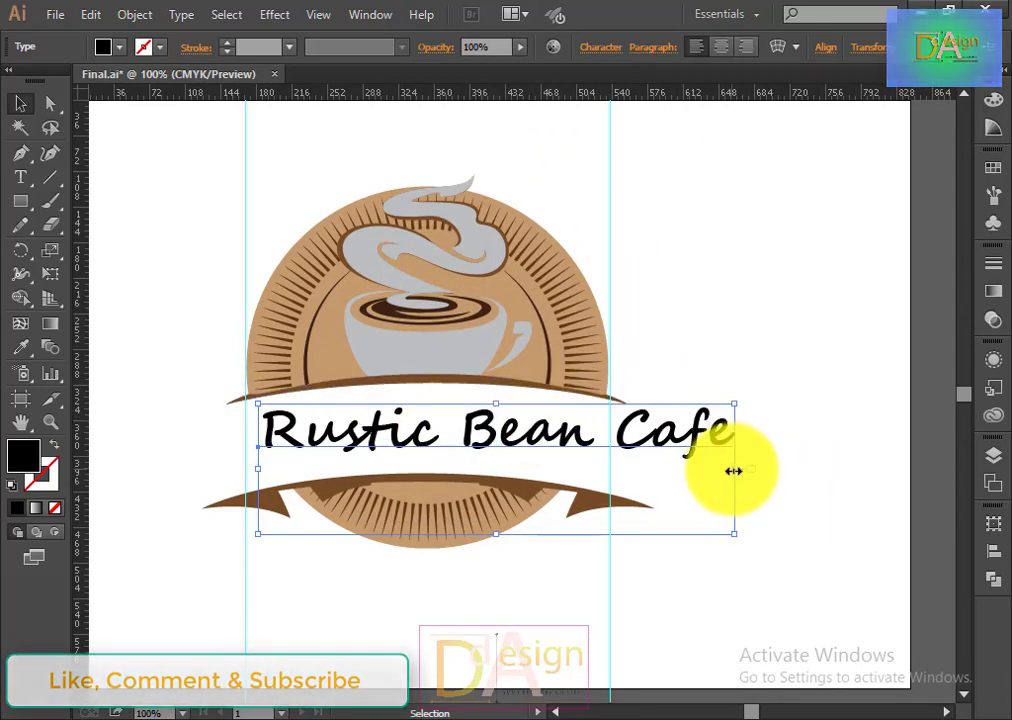
# Step: Narrow the headline to fit the banner and nudge it slightly left and down
pyautogui.moveTo(734, 470); pyautogui.dragTo(611, 468)
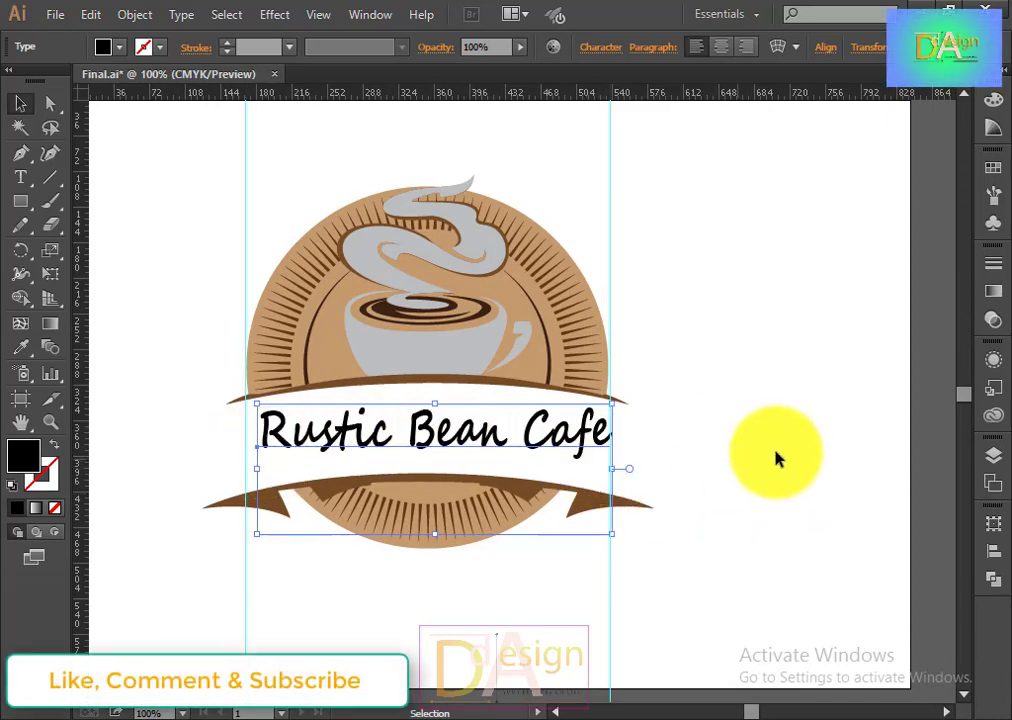
pyautogui.press('Left')
pyautogui.press('Left')
pyautogui.press('Left')
pyautogui.press('Down')
pyautogui.press('Down')
pyautogui.press('Down')
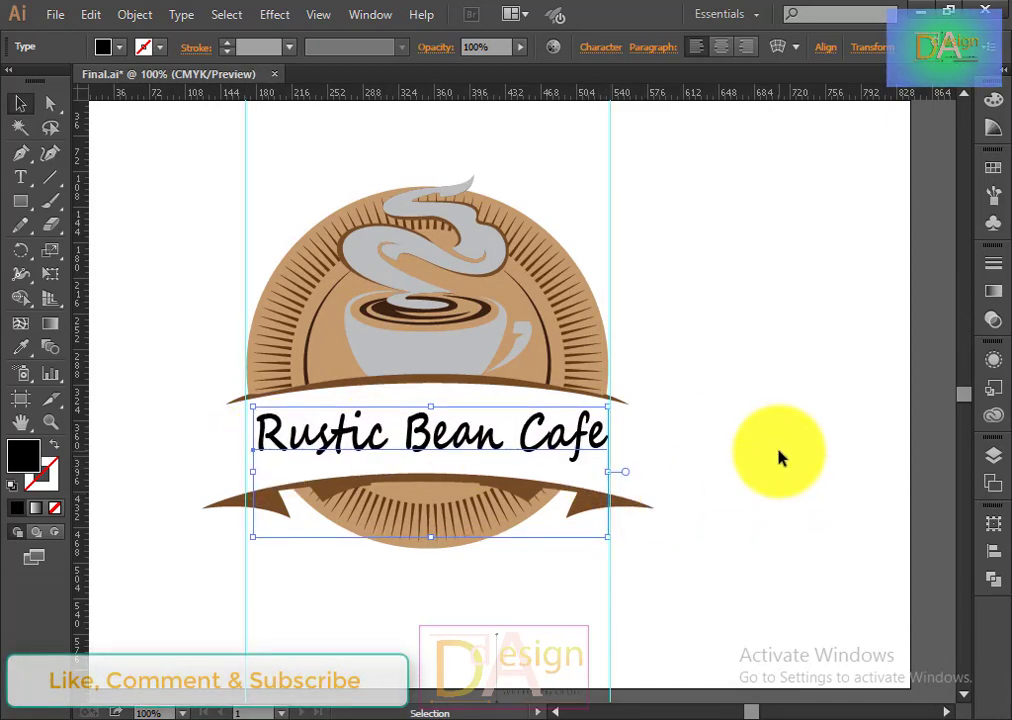
pyautogui.click(794, 50)
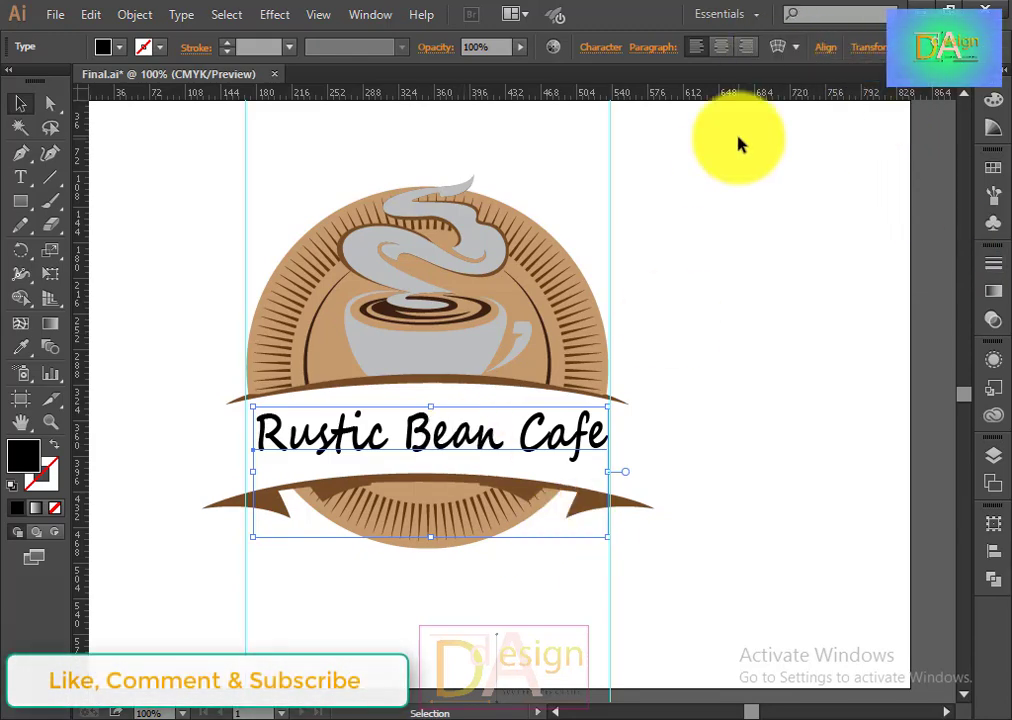
# Step: Try a -28% horizontal distortion in Warp Options, then cancel it
pyautogui.click(797, 49)
pyautogui.click(840, 72)
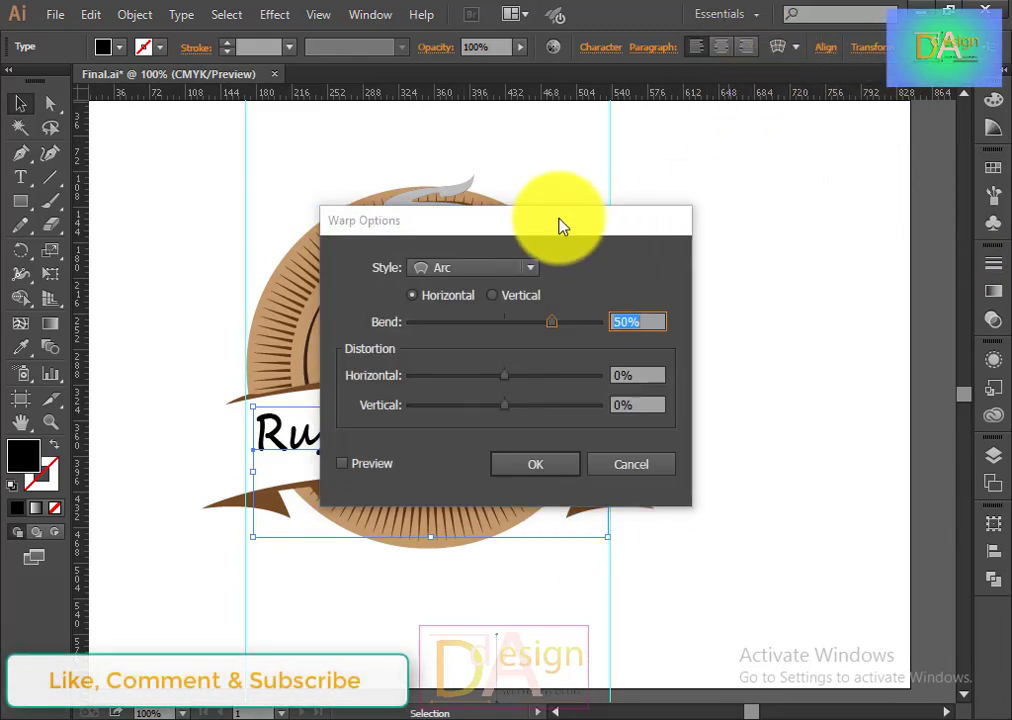
pyautogui.moveTo(560, 223); pyautogui.dragTo(782, 147)
pyautogui.moveTo(725, 300); pyautogui.dragTo(692, 301)
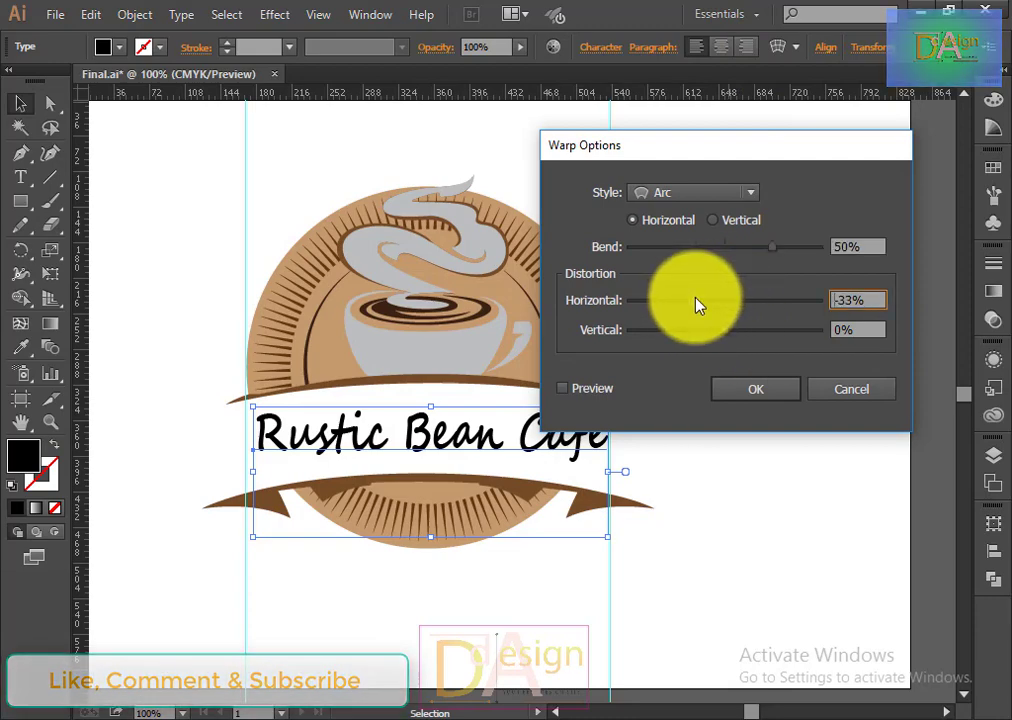
pyautogui.click(849, 390)
# Step: Convert the headline to outlines, then undo the conversion
pyautogui.rightClick(405, 445)
pyautogui.click(478, 575)
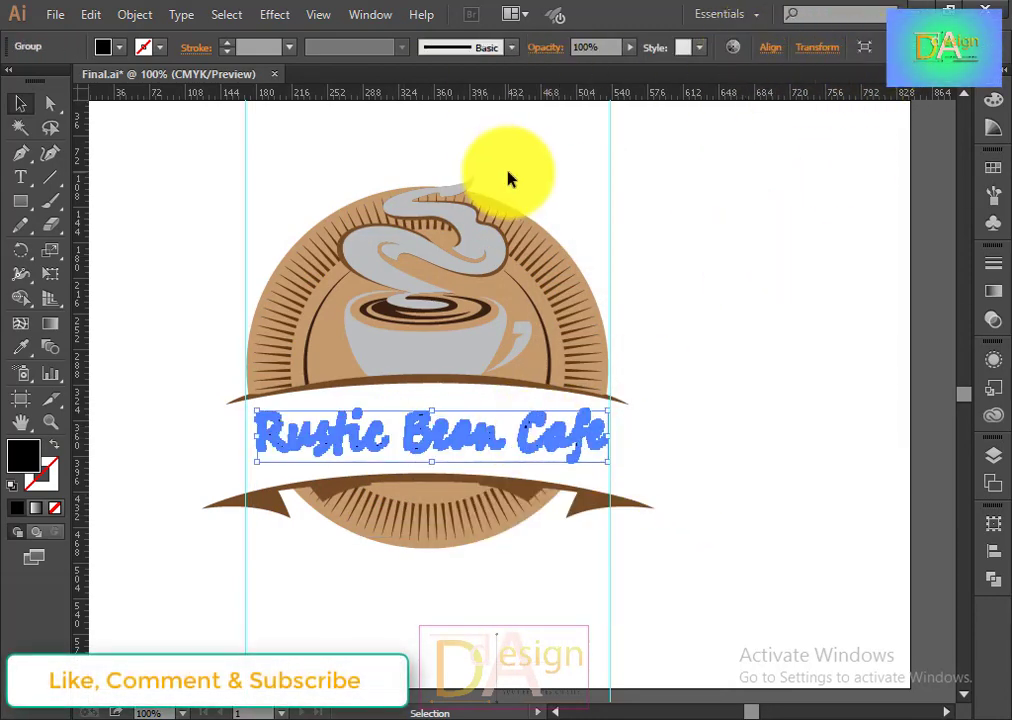
pyautogui.click(275, 14)
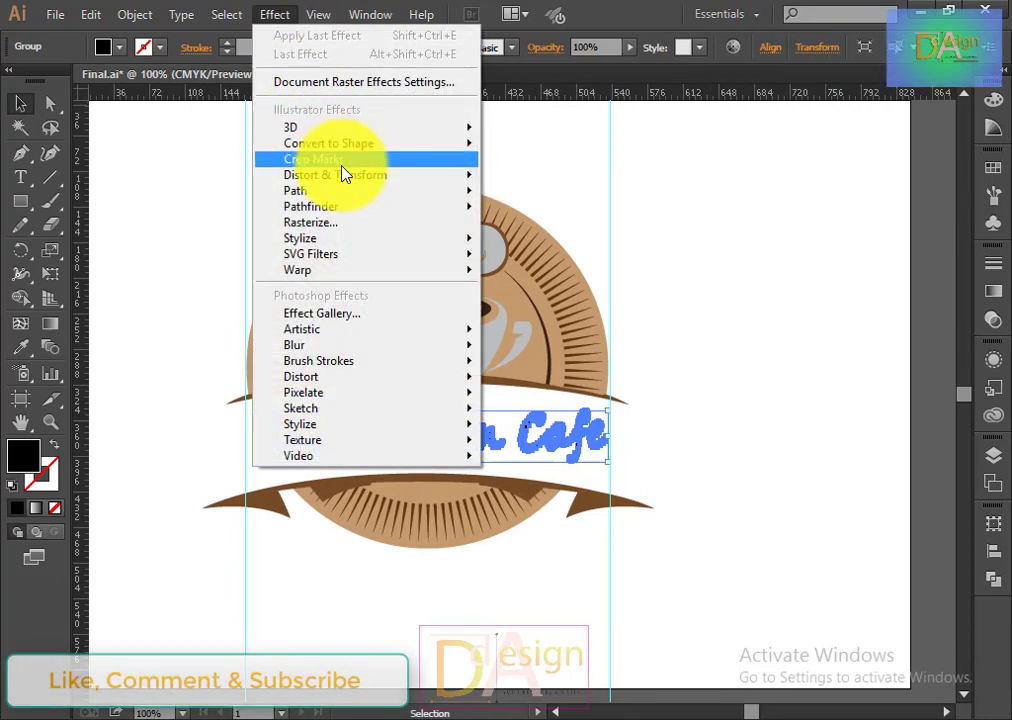
pyautogui.click(768, 332)
pyautogui.hotkey('ctrl', 'z')
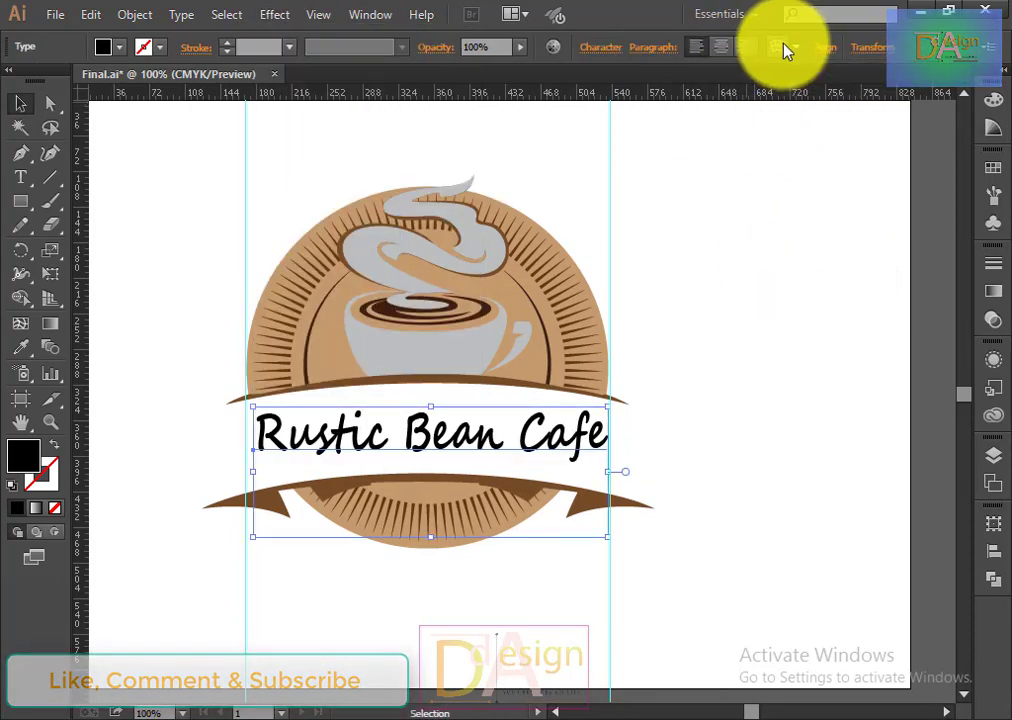
# Step: Apply an Arc envelope warp with 31% bend to the headline
pyautogui.click(780, 48)
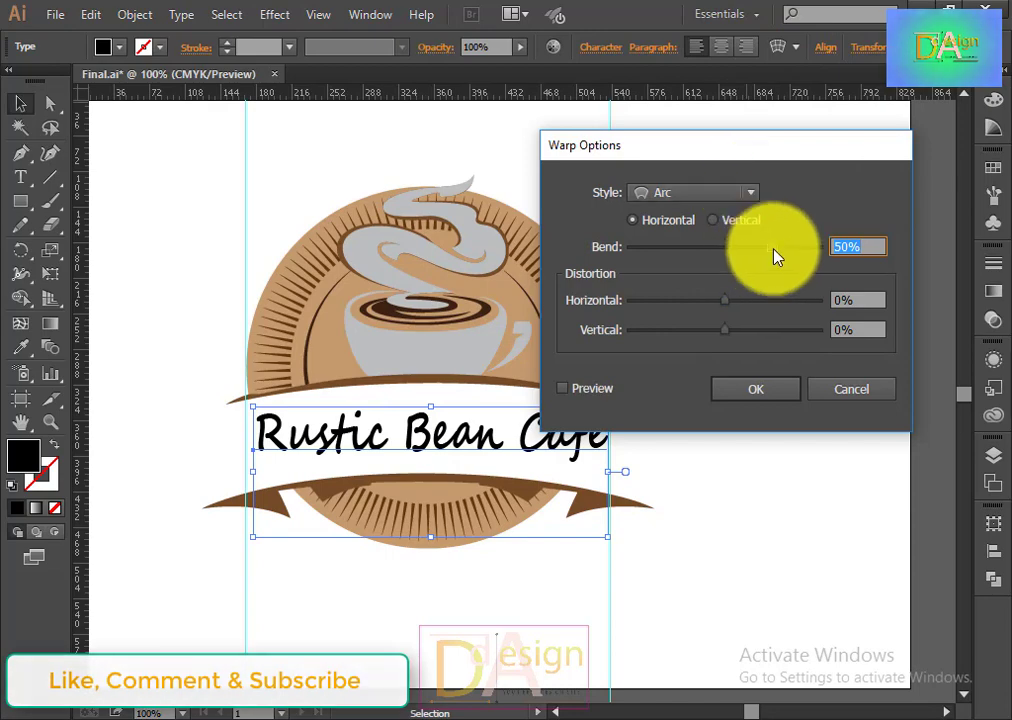
pyautogui.moveTo(775, 257)
pyautogui.mouseDown()
pyautogui.moveTo(695, 257)
pyautogui.moveTo(753, 257)
pyautogui.mouseUp()
pyautogui.click(590, 389)
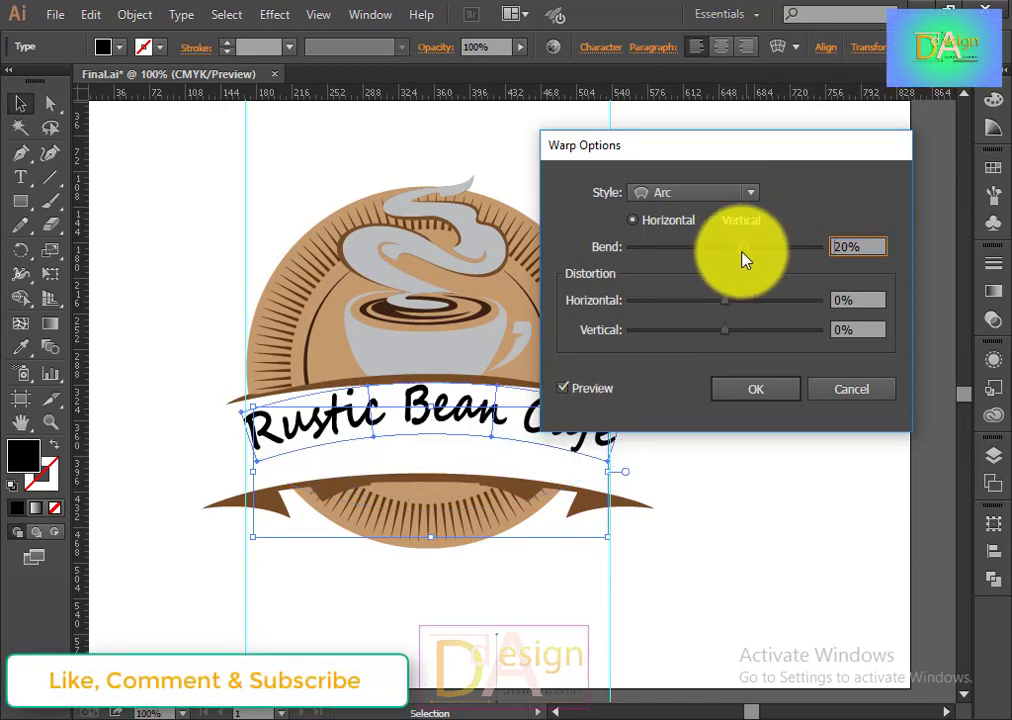
pyautogui.click(790, 390)
# Step: Move the warped headline right and make it narrower
pyautogui.click(734, 447)
pyautogui.moveTo(440, 428); pyautogui.dragTo(472, 431)
pyautogui.moveTo(638, 440); pyautogui.dragTo(618, 440)
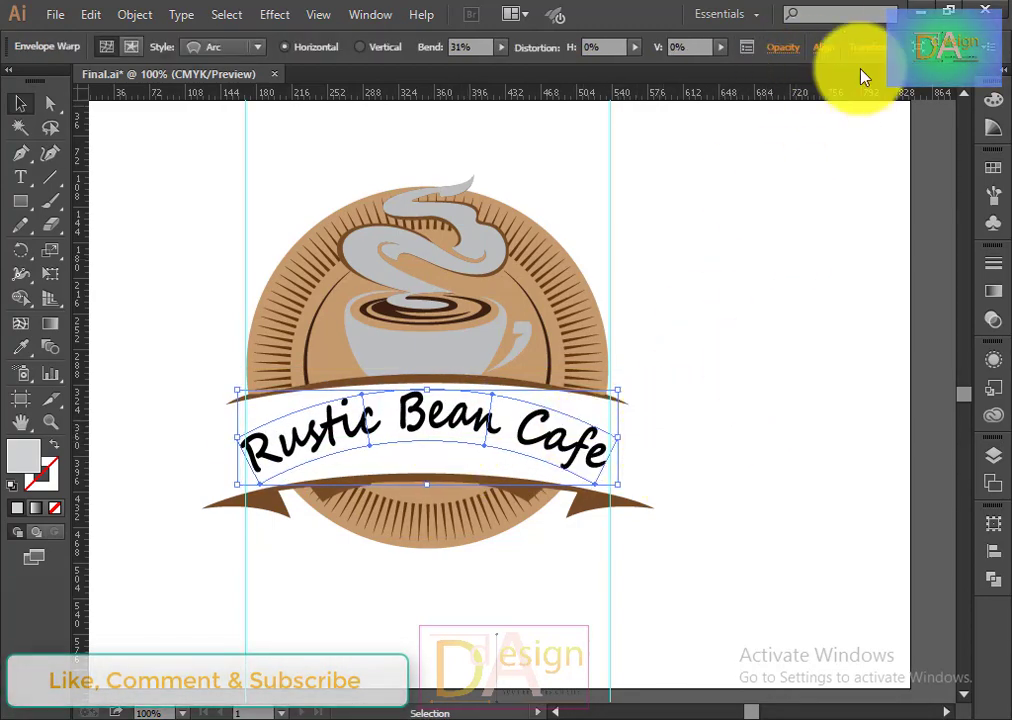
pyautogui.press('Return')
pyautogui.click(610, 522)
pyautogui.click(542, 443)
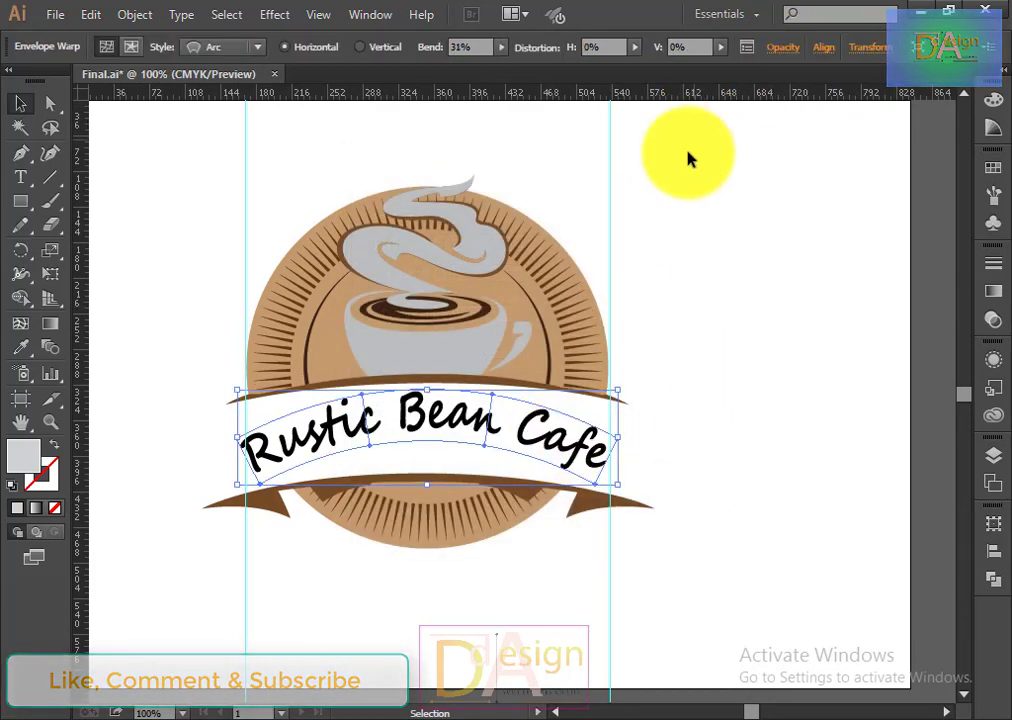
# Step: Lower the Arc bend to 18% in the control bar, keeping the Arc style
pyautogui.click(237, 48)
pyautogui.click(250, 66)
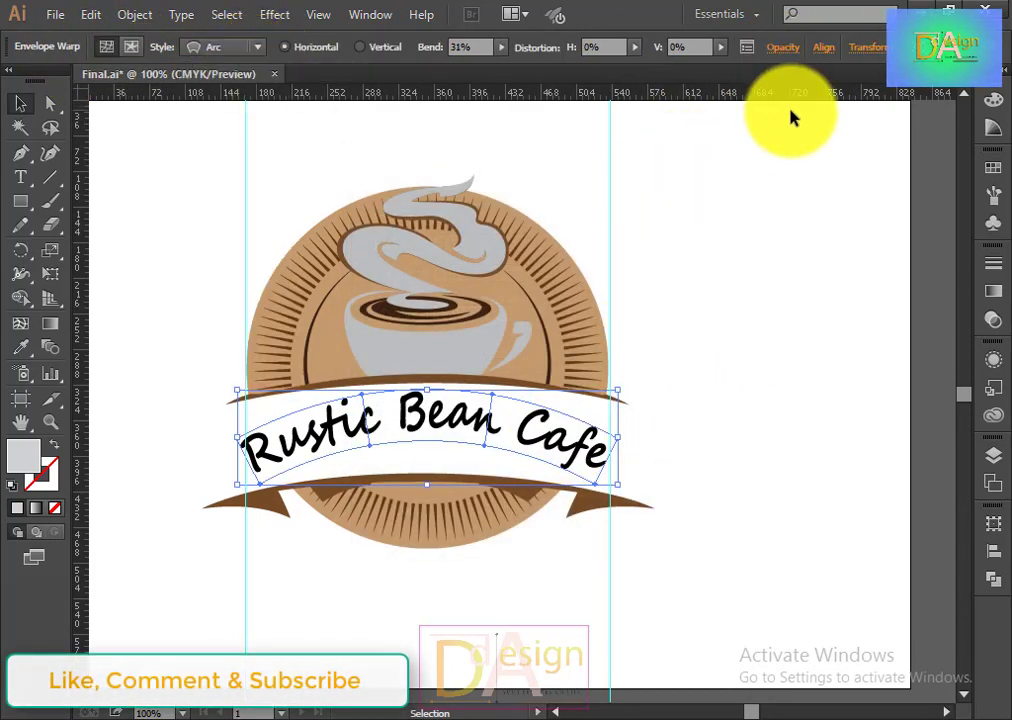
pyautogui.click(218, 50)
pyautogui.doubleClick(470, 46)
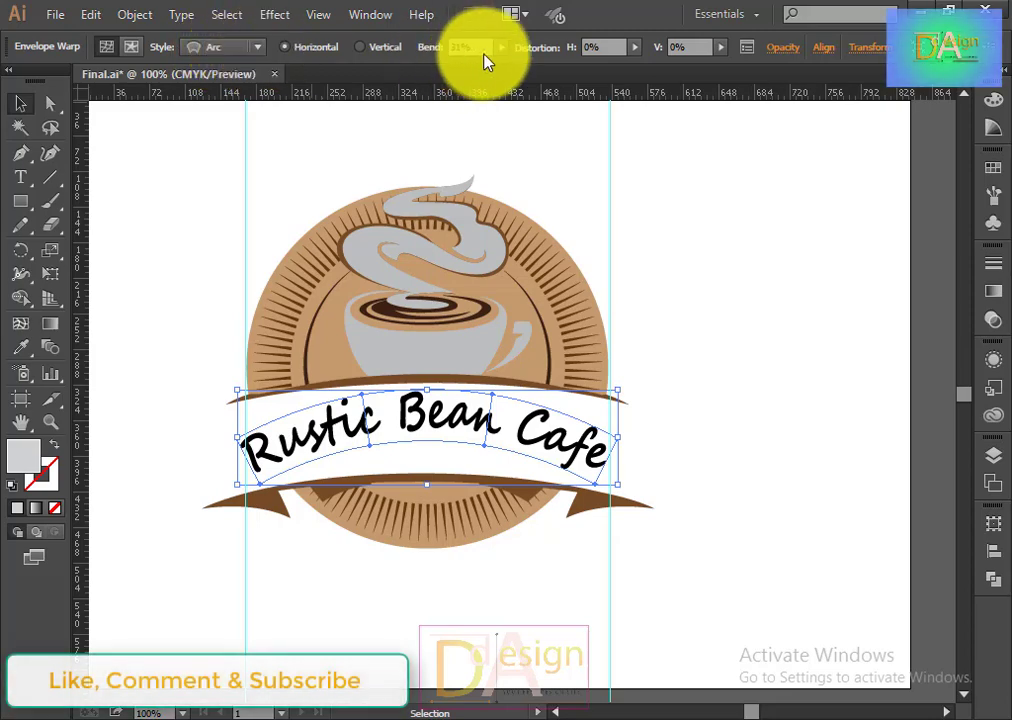
pyautogui.moveTo(490, 70)
pyautogui.mouseDown()
pyautogui.moveTo(452, 68)
pyautogui.moveTo(472, 70)
pyautogui.mouseUp()
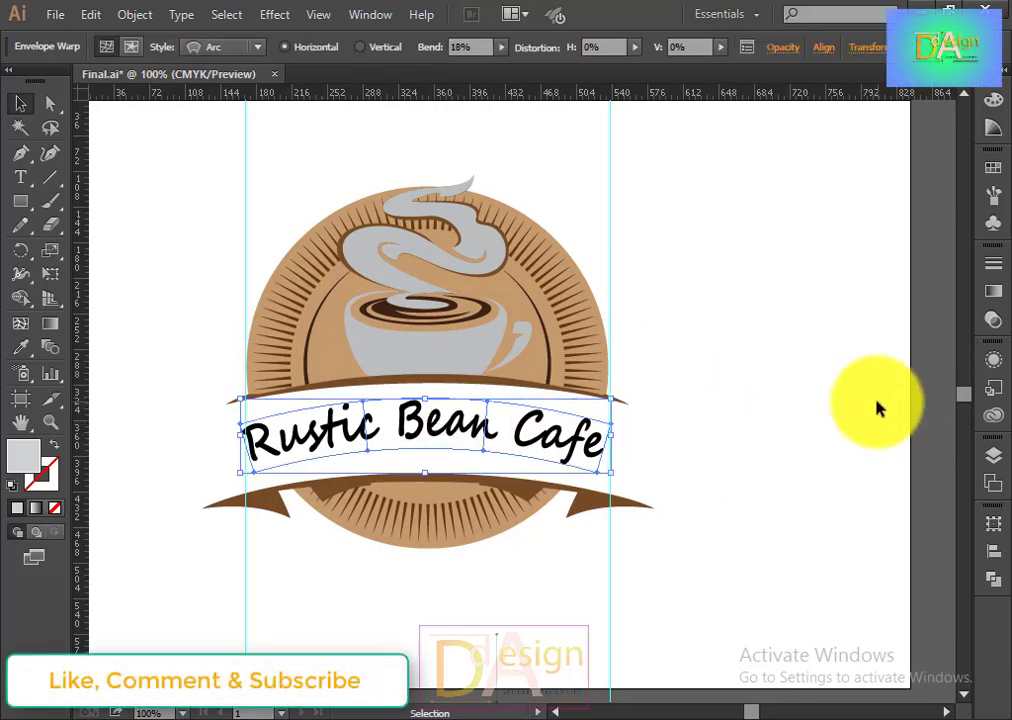
# Step: Select and deselect the warped headline repeatedly to review its arc
pyautogui.click(760, 435)
pyautogui.click(608, 445)
pyautogui.click(766, 405)
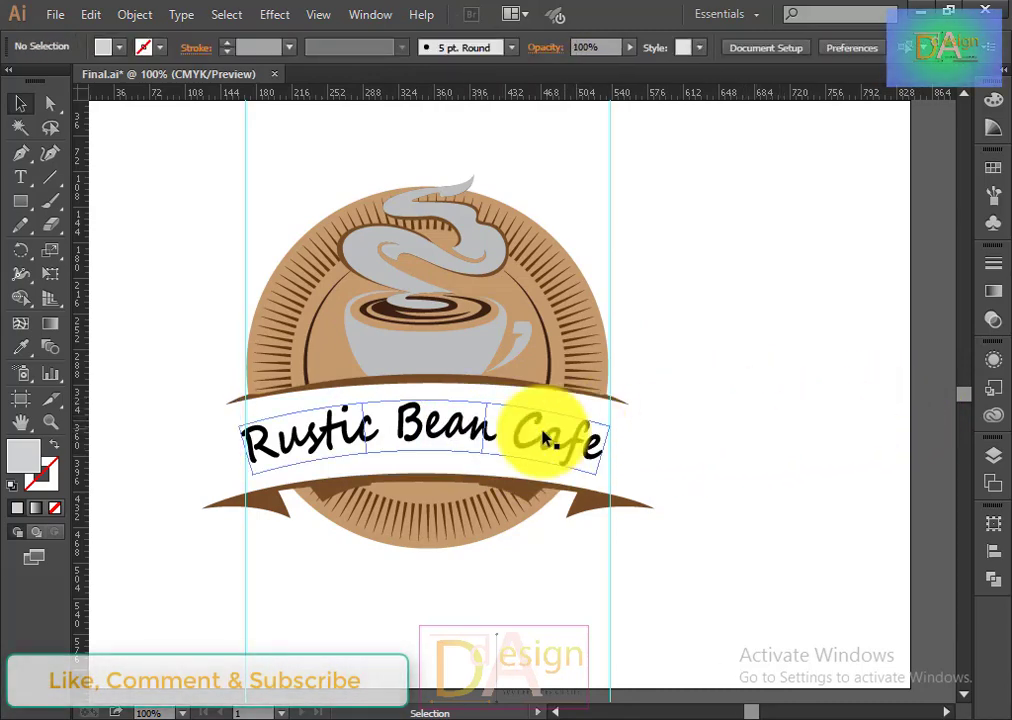
pyautogui.click(548, 440)
pyautogui.click(808, 450)
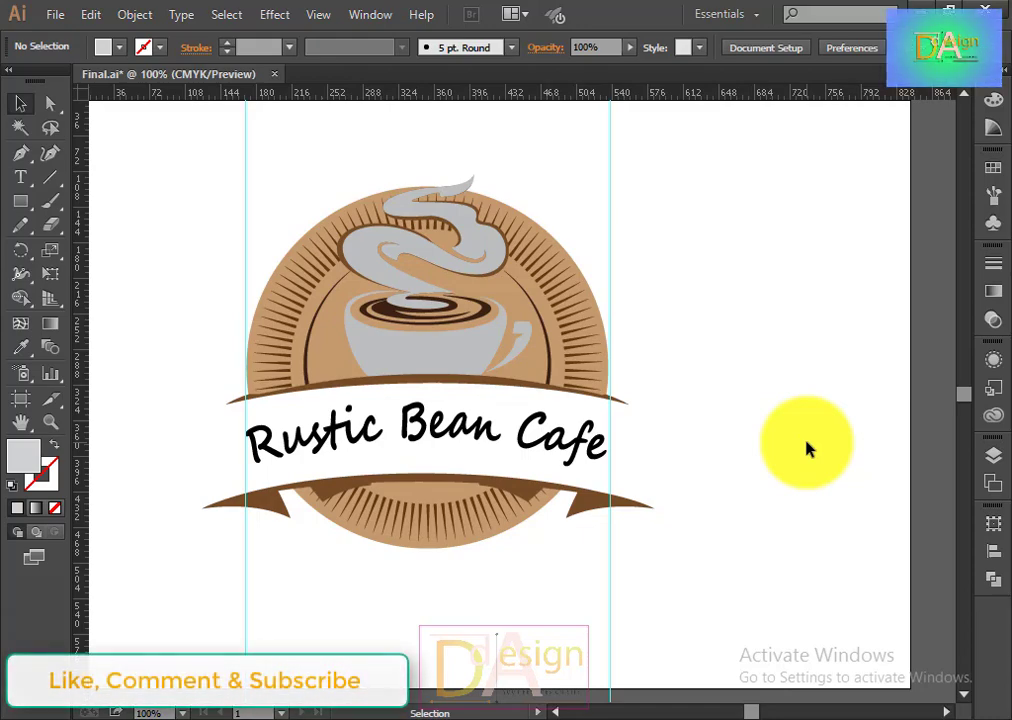
pyautogui.click(393, 422)
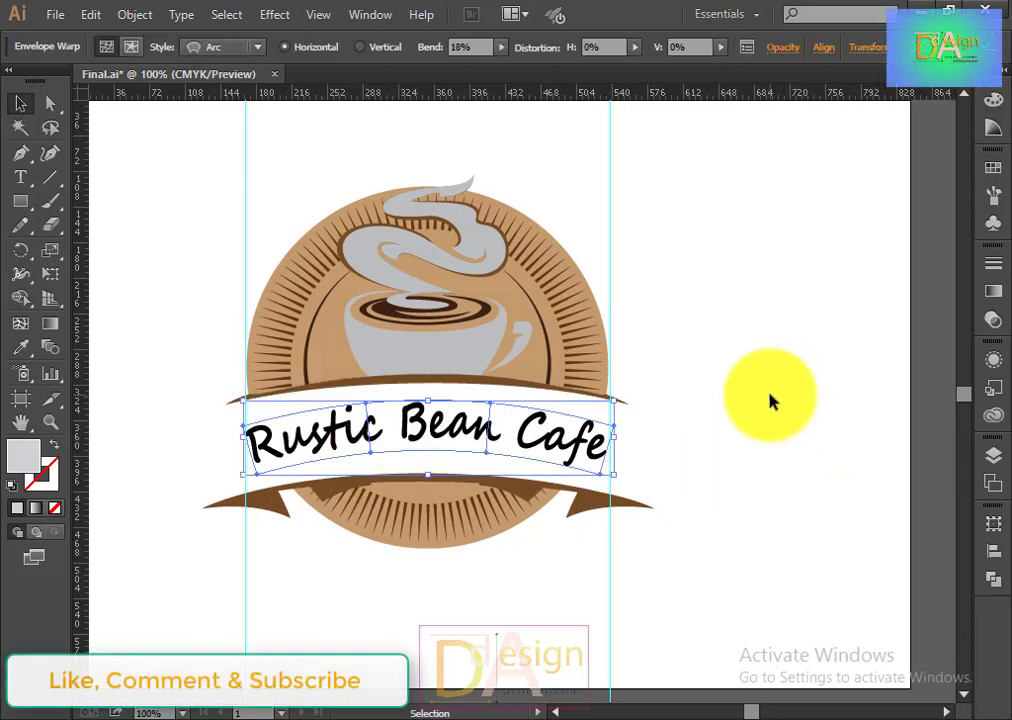
pyautogui.click(762, 404)
pyautogui.click(480, 438)
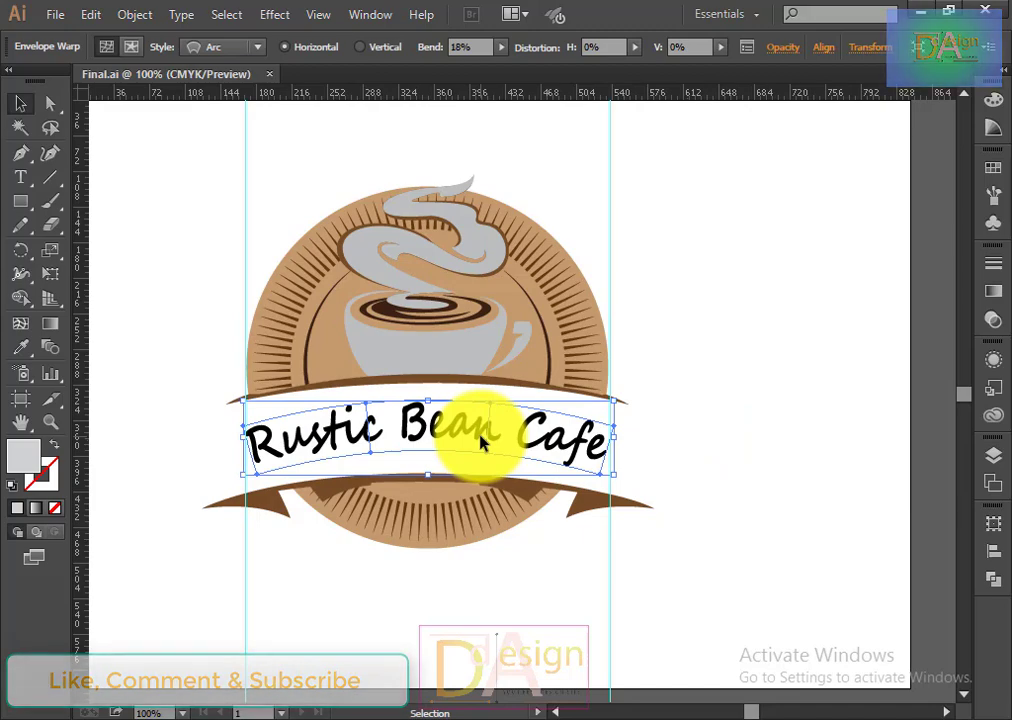
# Step: Delete the black warped headline to reveal the brown script lettering
pyautogui.press('Delete')
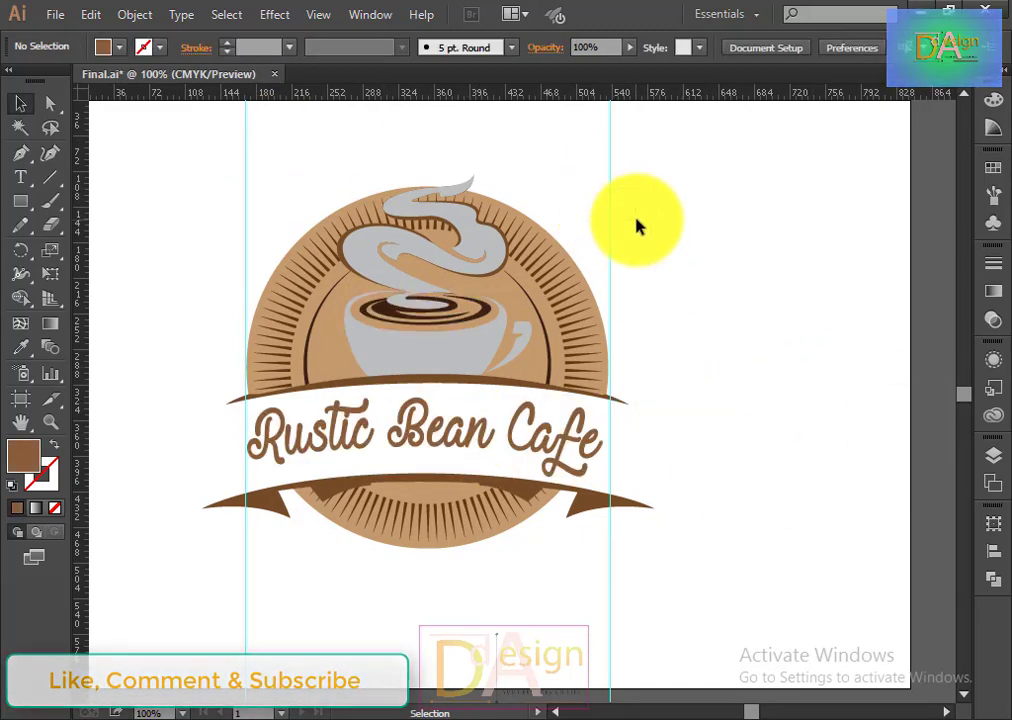
pyautogui.click(429, 452)
pyautogui.click(791, 519)
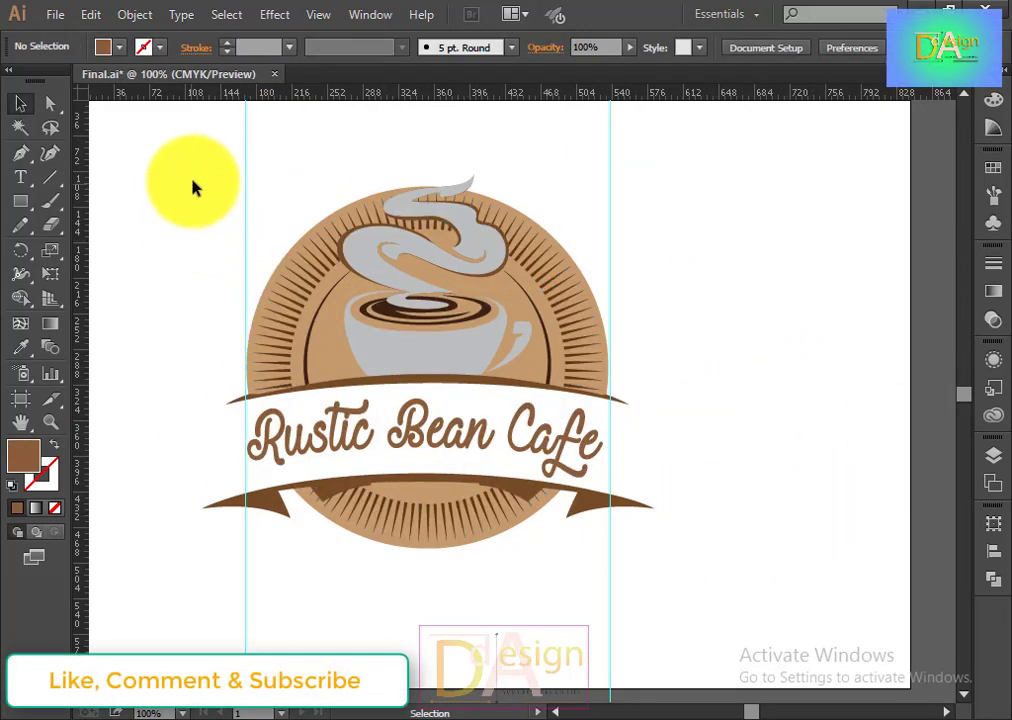
pyautogui.moveTo(597, 160)
pyautogui.mouseDown()
pyautogui.moveTo(650, 210)
pyautogui.moveTo(647, 231)
pyautogui.mouseUp()
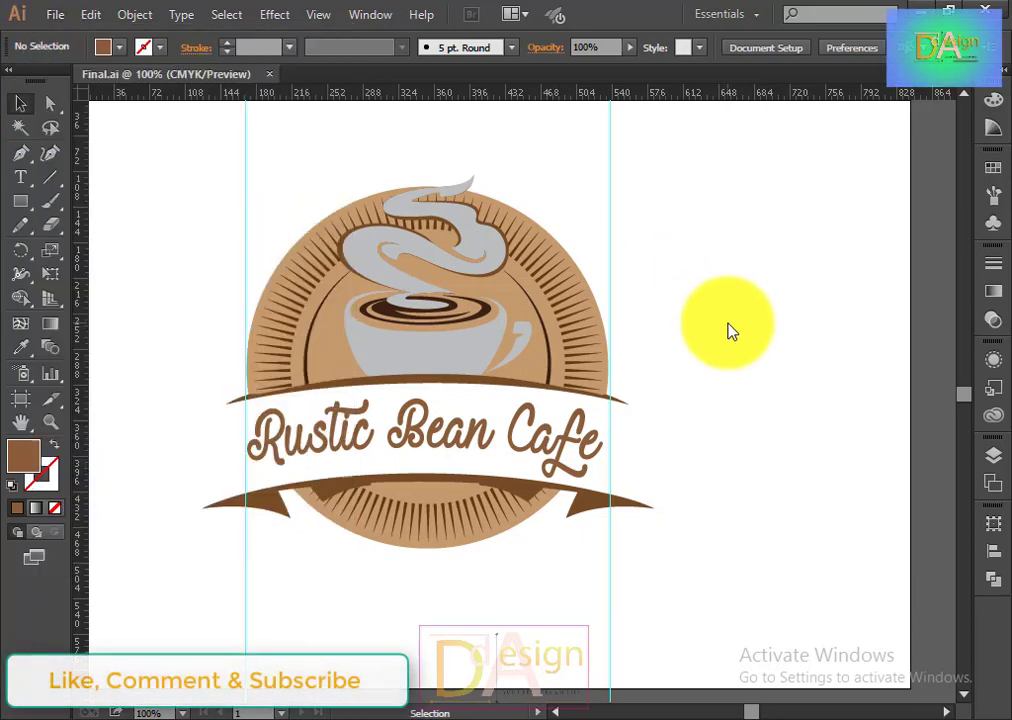
# Step: Export the logo as a PNG named Final
pyautogui.click(55, 14)
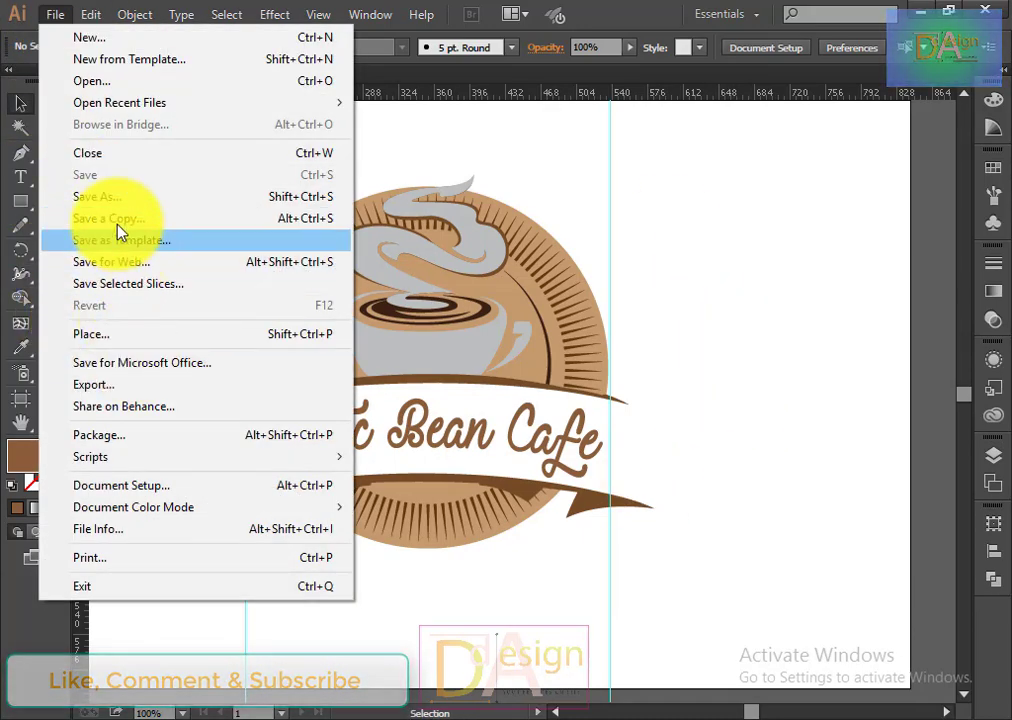
pyautogui.click(97, 388)
pyautogui.click(298, 548)
pyautogui.click(242, 471)
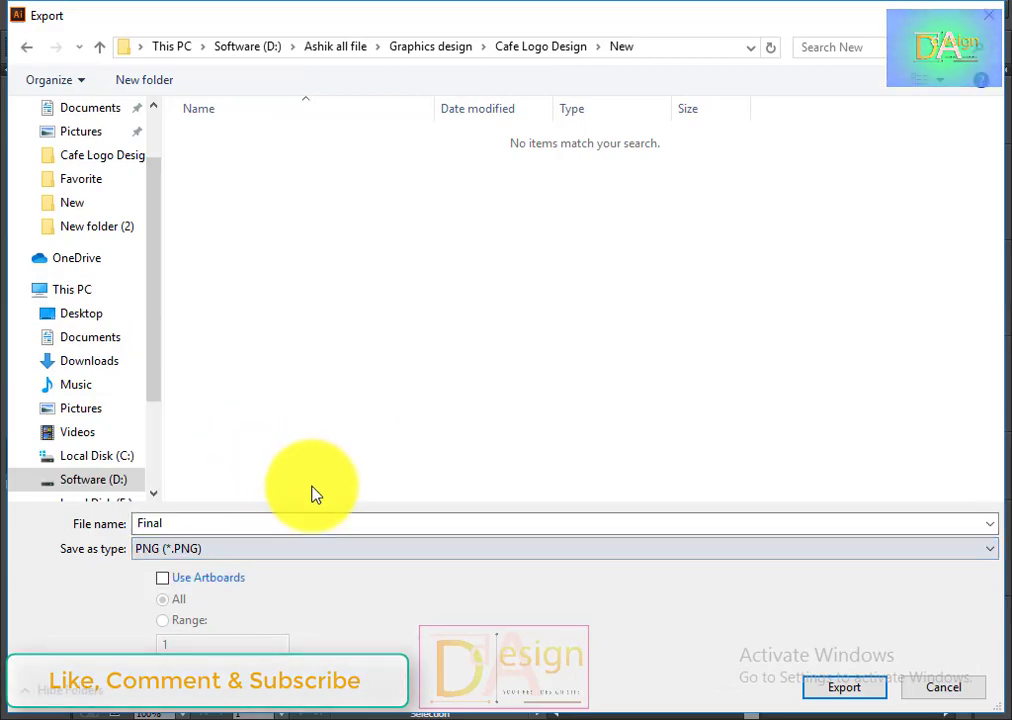
pyautogui.click(843, 688)
pyautogui.click(530, 531)
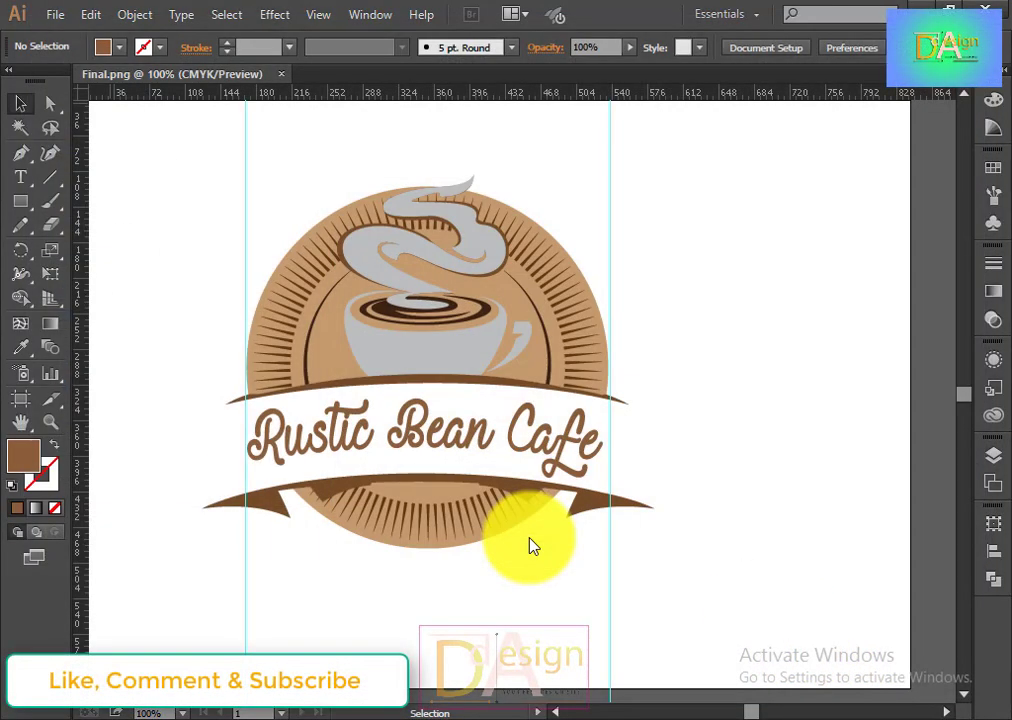
# Step: Save the logo as an Illustrator EPS file named Final
pyautogui.click(55, 14)
pyautogui.click(106, 205)
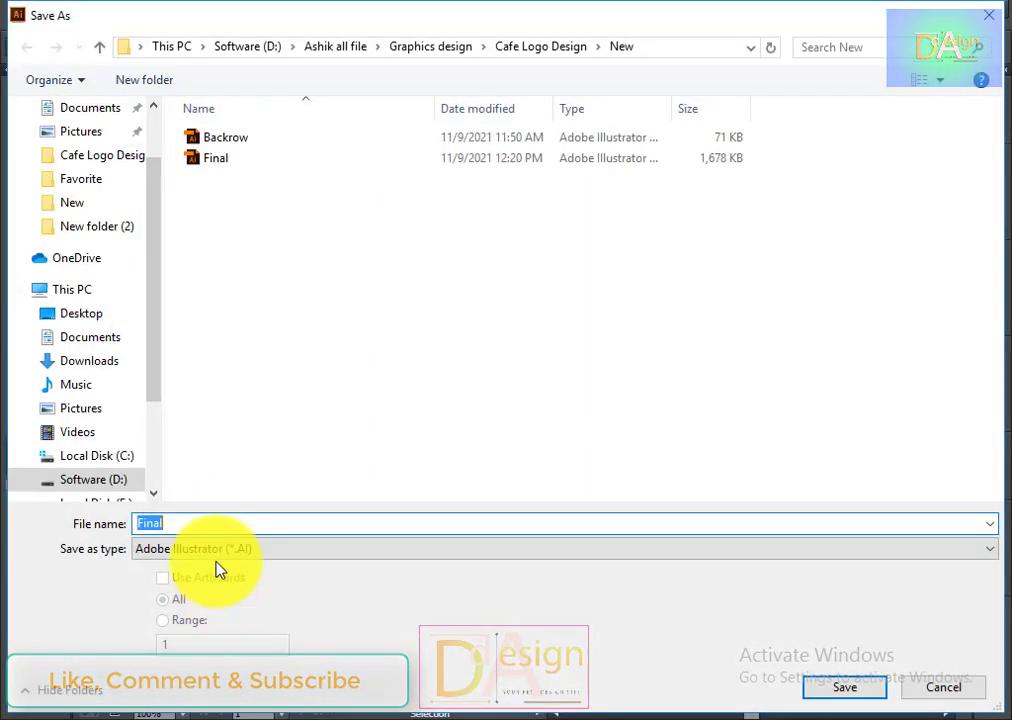
pyautogui.click(217, 549)
pyautogui.click(208, 604)
pyautogui.click(877, 696)
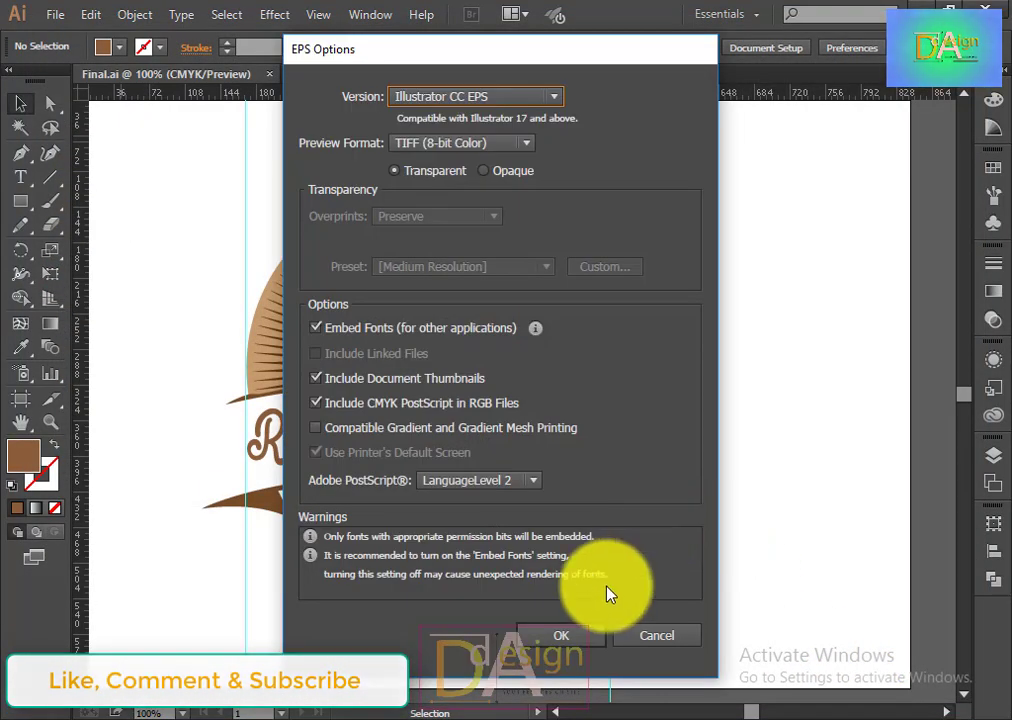
pyautogui.click(556, 635)
# Step: Start another export of the logo, then cancel it without changes
pyautogui.click(55, 14)
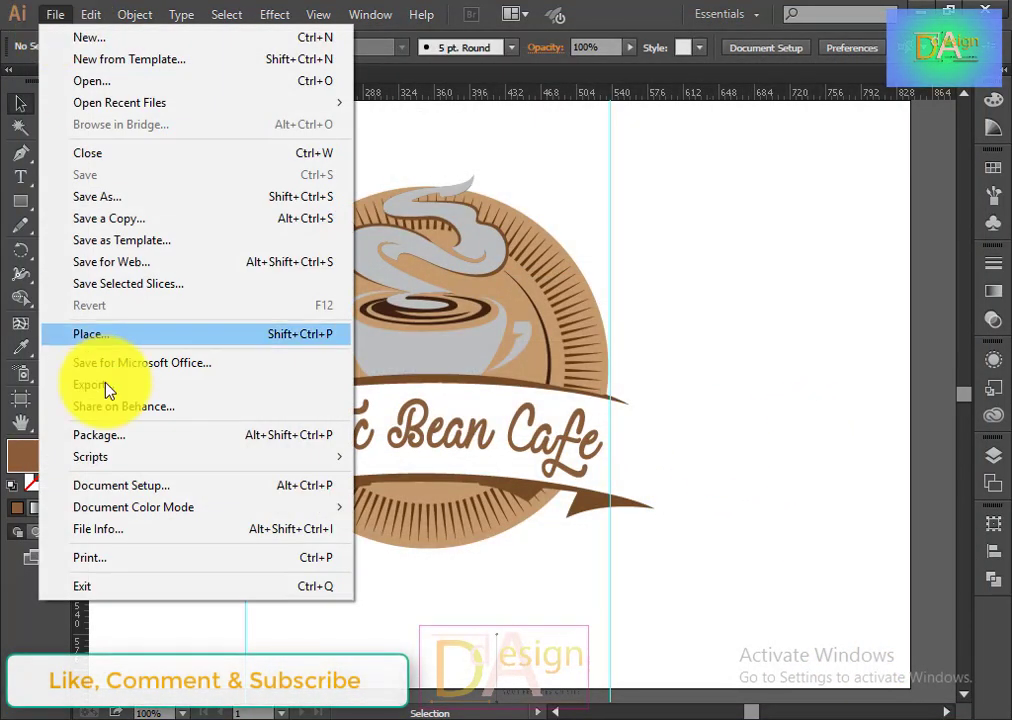
pyautogui.click(106, 390)
pyautogui.click(400, 556)
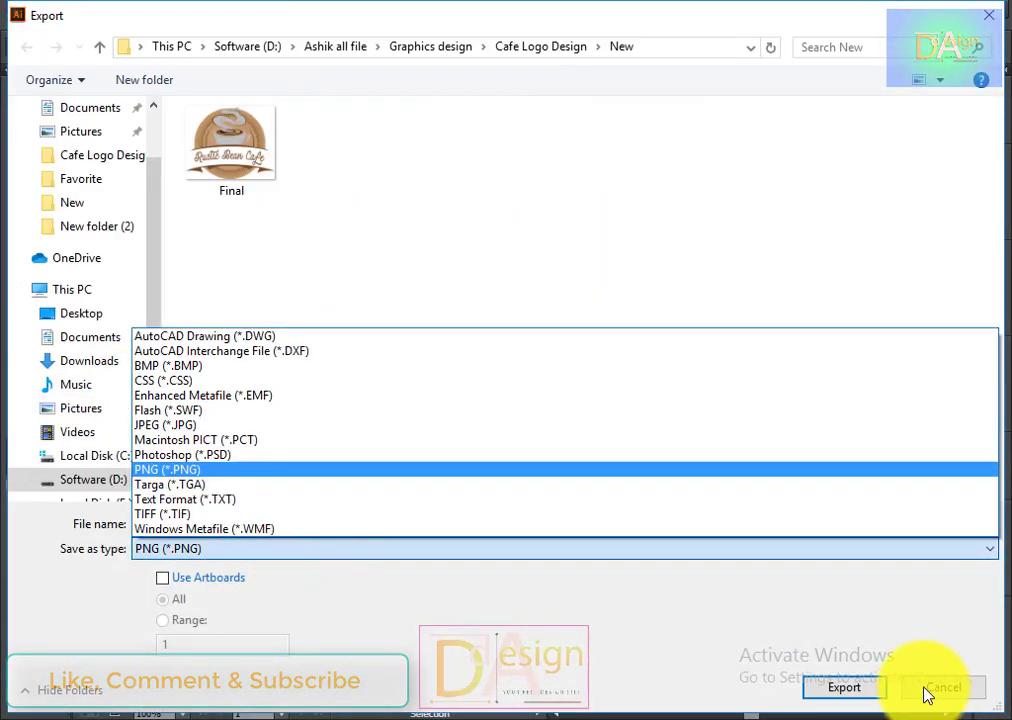
pyautogui.click(940, 688)
pyautogui.click(940, 688)
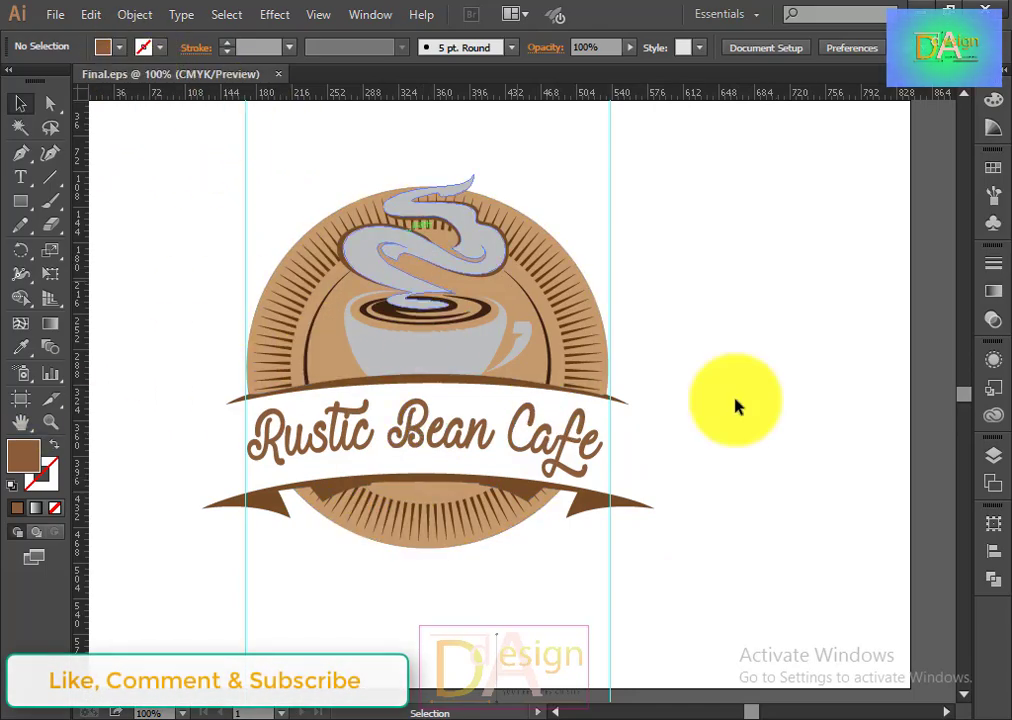
# Step: Scroll through the Rustic Bean Cafe contest brief on Designhill
pyautogui.keyDown('alt'); pyautogui.scroll(1, 465, 526); pyautogui.keyUp('alt')
pyautogui.keyDown('alt'); pyautogui.scroll(1, 507, 524); pyautogui.keyUp('alt')
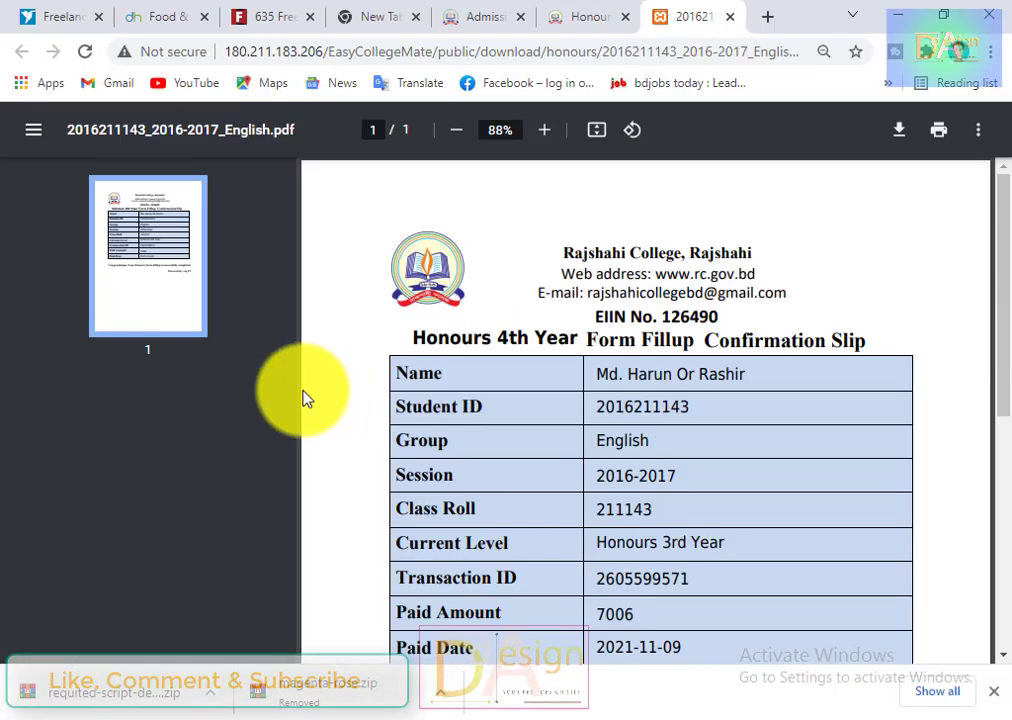
pyautogui.click(165, 16)
pyautogui.scroll(-2, 276, 555)
pyautogui.scroll(-2, 270, 535)
pyautogui.scroll(-1, 268, 537)
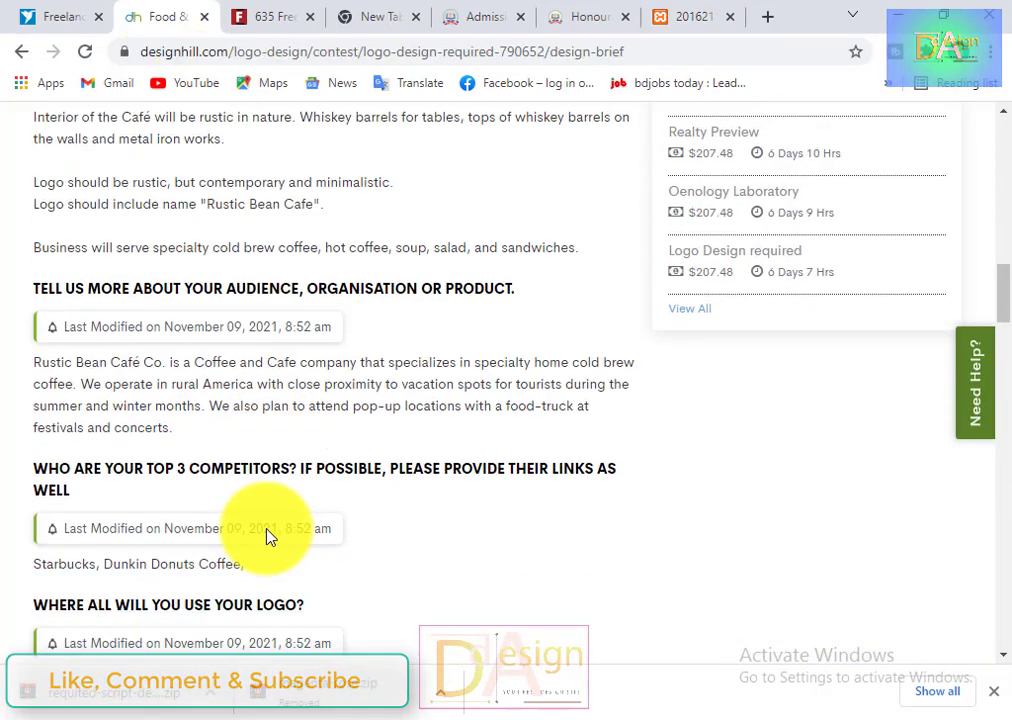
pyautogui.scroll(-2, 268, 535)
pyautogui.scroll(-1, 267, 529)
pyautogui.scroll(-3, 267, 529)
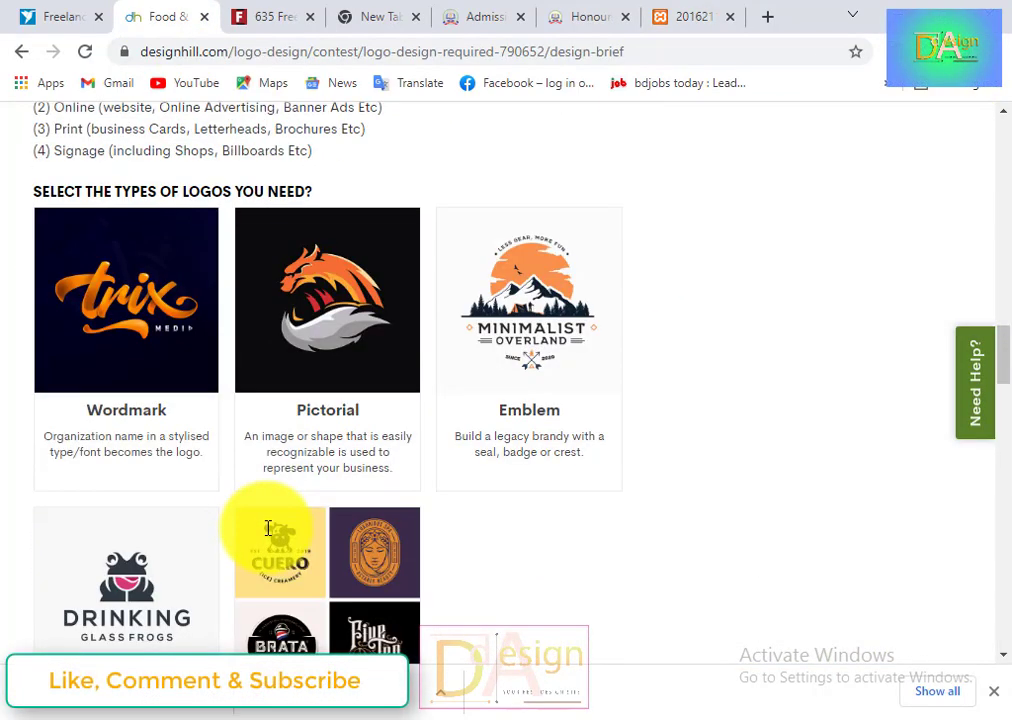
pyautogui.scroll(-2, 267, 533)
pyautogui.scroll(-3, 267, 535)
pyautogui.scroll(-5, 267, 535)
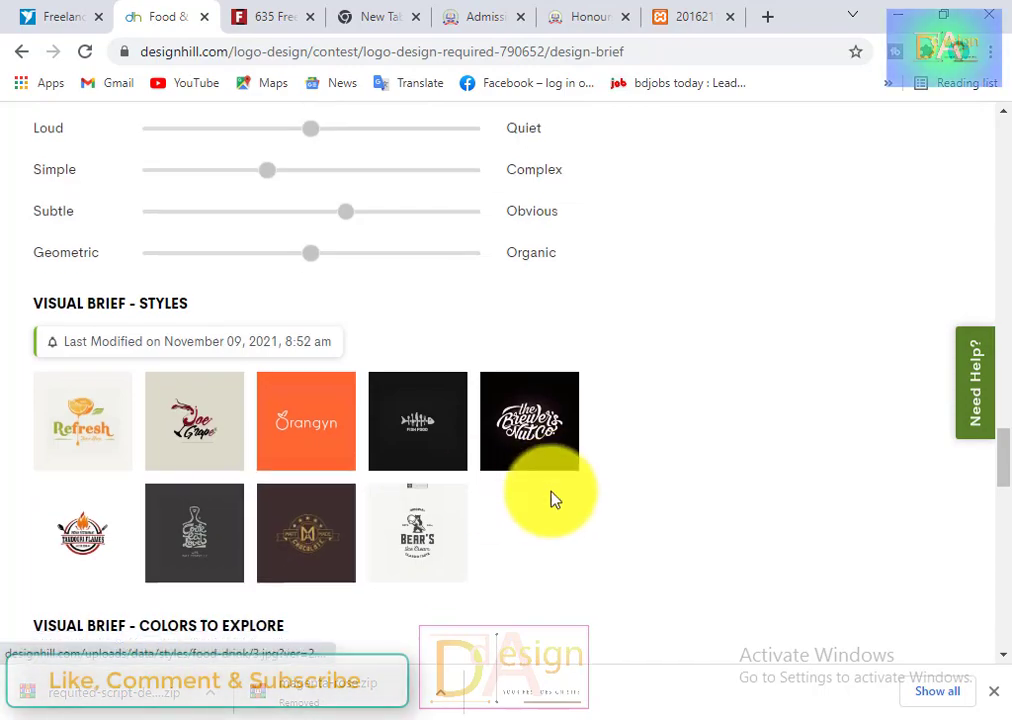
pyautogui.scroll(-3, 553, 501)
pyautogui.scroll(-4, 553, 501)
# Step: Scroll back up and enlarge the client's WALL IMAGE.JPG thumbnail
pyautogui.scroll(10, 334, 524)
pyautogui.scroll(5, 337, 525)
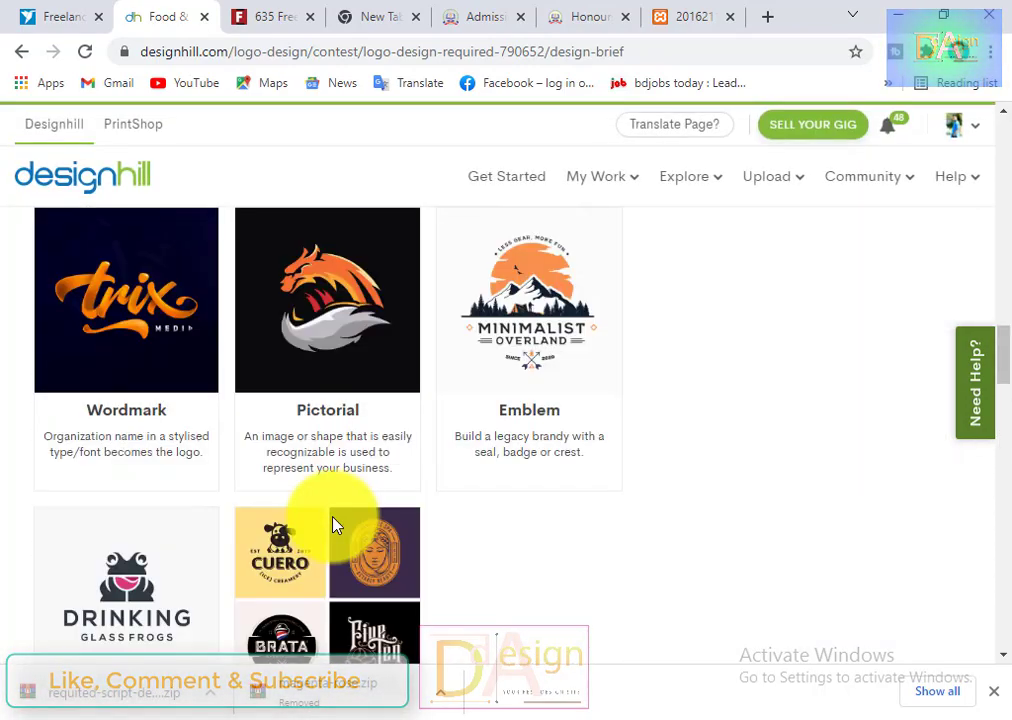
pyautogui.scroll(15, 337, 525)
pyautogui.scroll(5, 334, 517)
pyautogui.scroll(1, 334, 524)
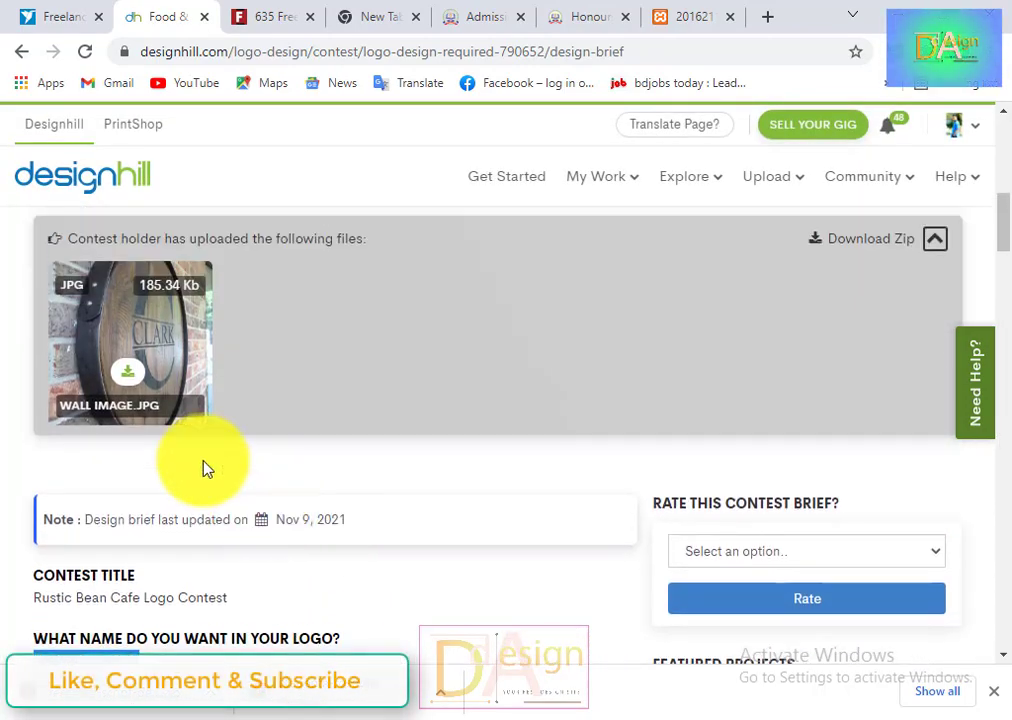
pyautogui.click(169, 343)
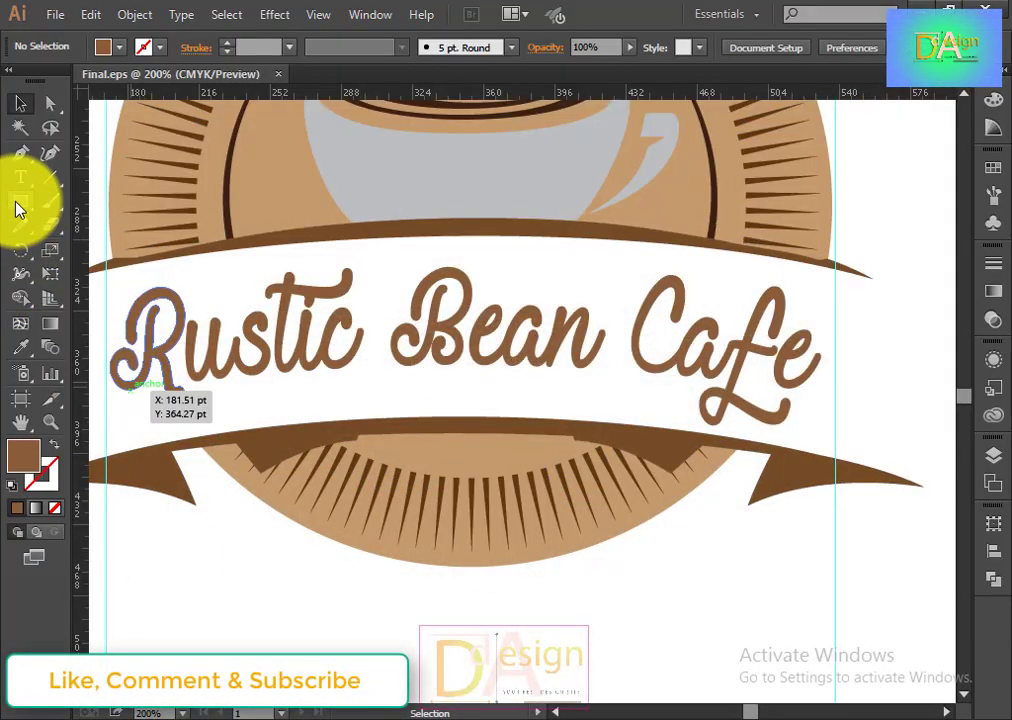
# Step: Draw a brown rectangle below the emblem after briefly trying a star shape
pyautogui.click(18, 208)
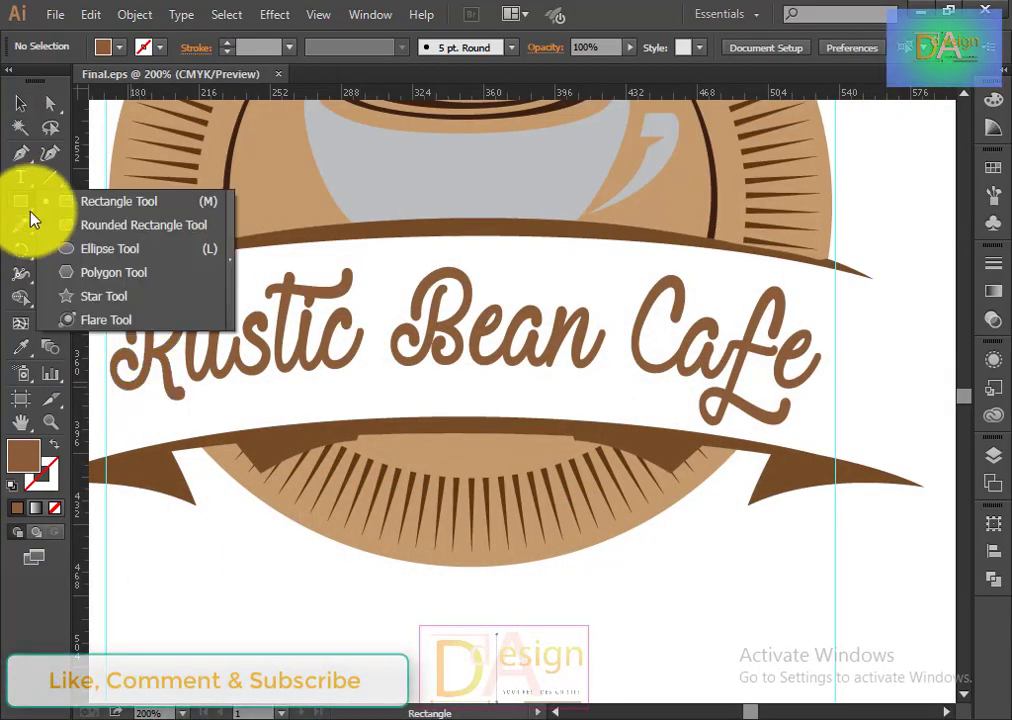
pyautogui.click(104, 296)
pyautogui.moveTo(428, 462); pyautogui.dragTo(571, 487)
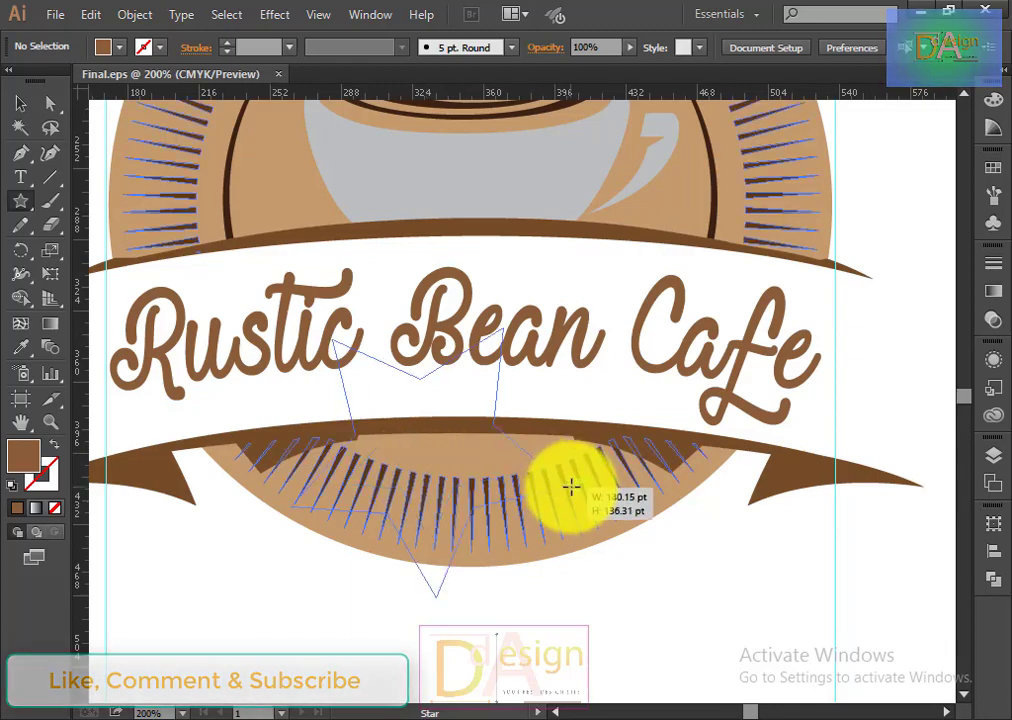
pyautogui.click(20, 205)
pyautogui.click(85, 172)
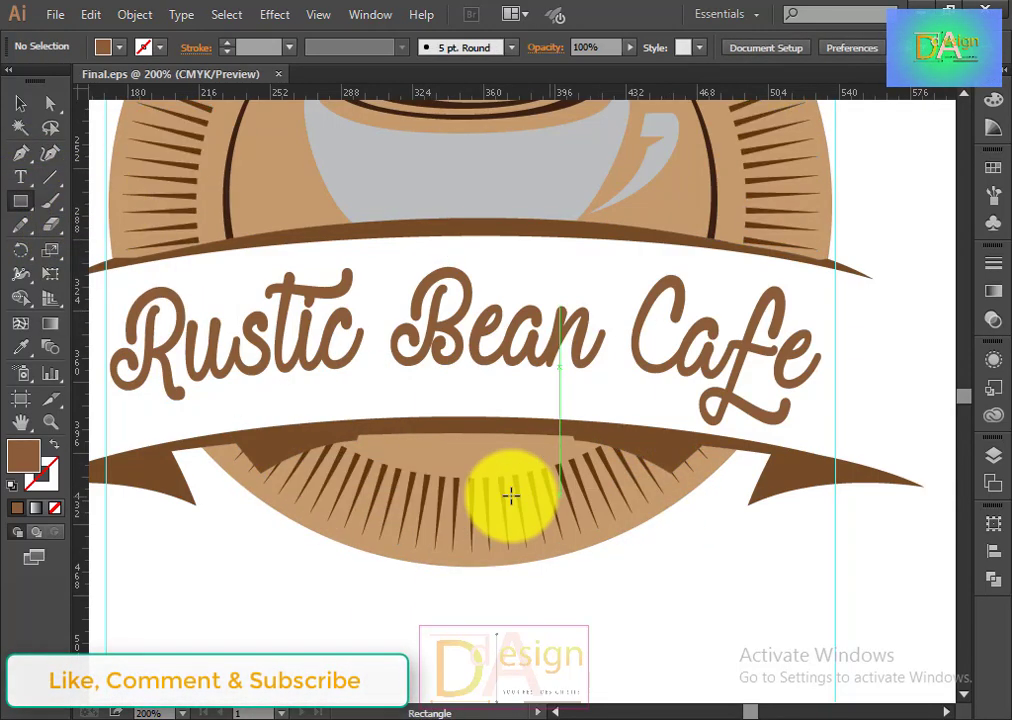
pyautogui.moveTo(380, 604); pyautogui.dragTo(592, 640)
pyautogui.scroll(-3, 630, 650)
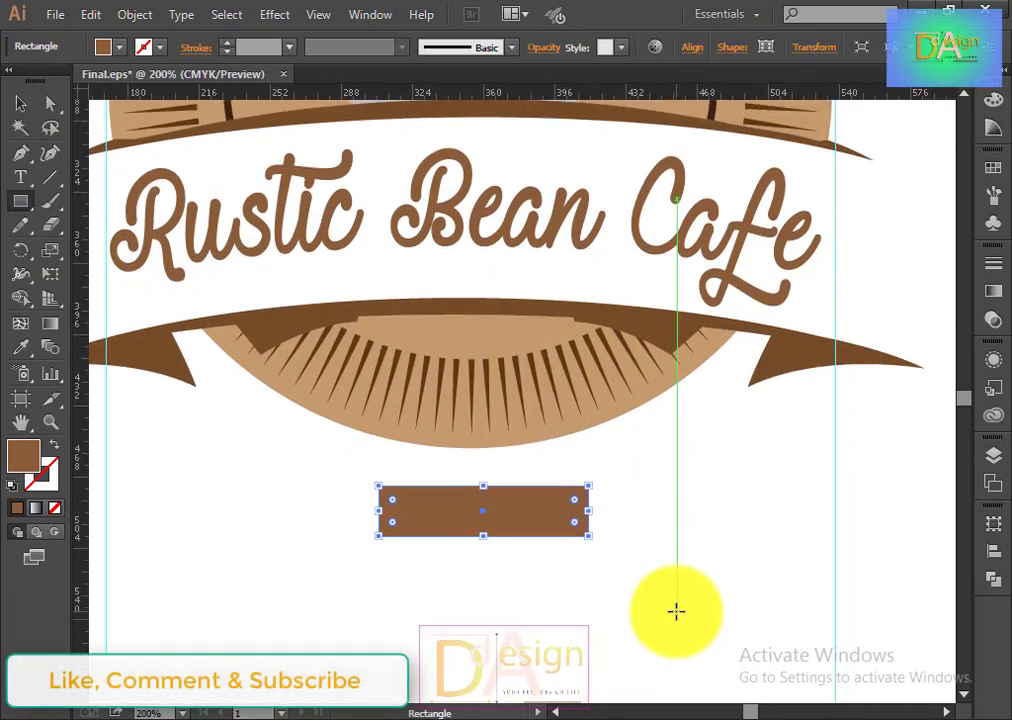
# Step: Round the rectangle's top-left and top-right corners with Direct Selection
pyautogui.click(20, 103)
pyautogui.click(373, 466)
pyautogui.click(50, 105)
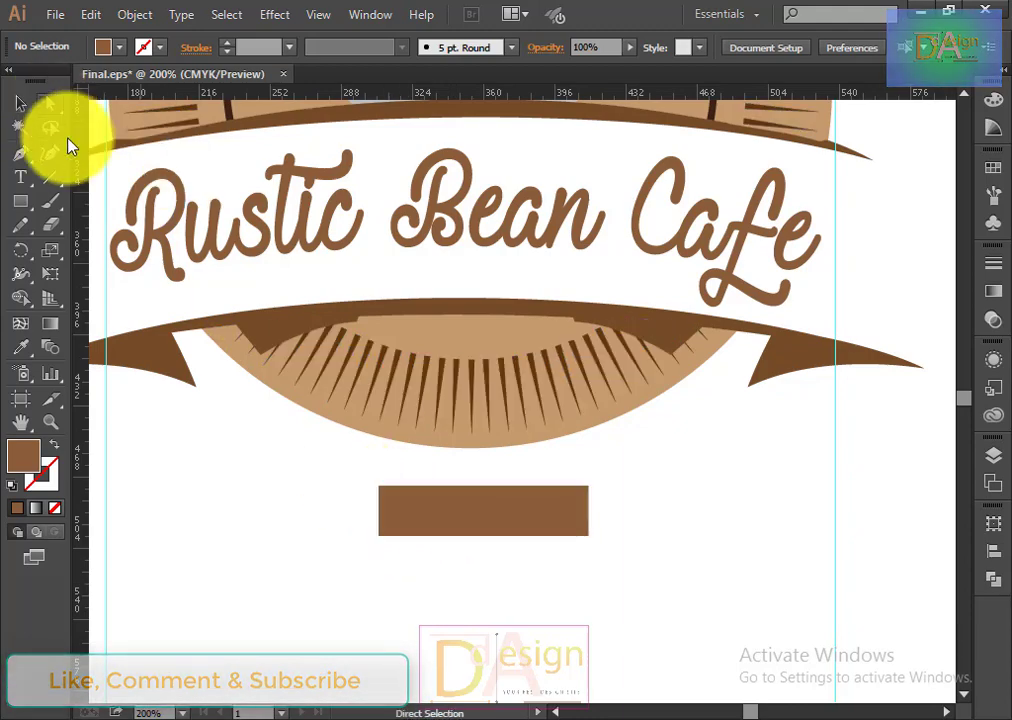
pyautogui.click(379, 487)
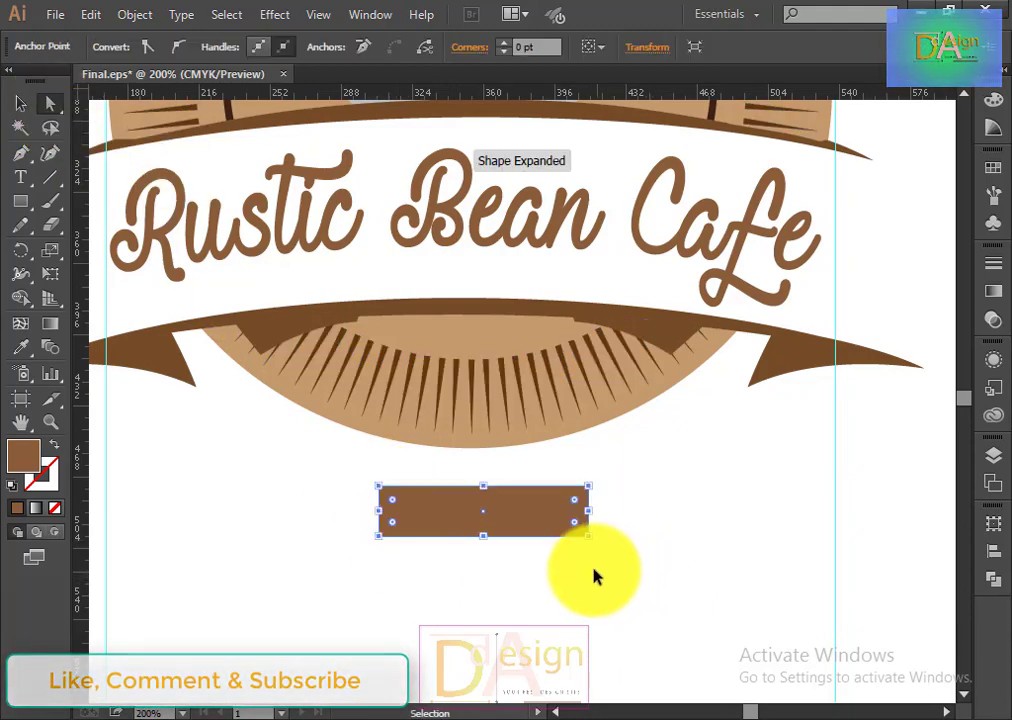
pyautogui.press('a')
pyautogui.moveTo(396, 511); pyautogui.dragTo(398, 511)
pyautogui.click(588, 495)
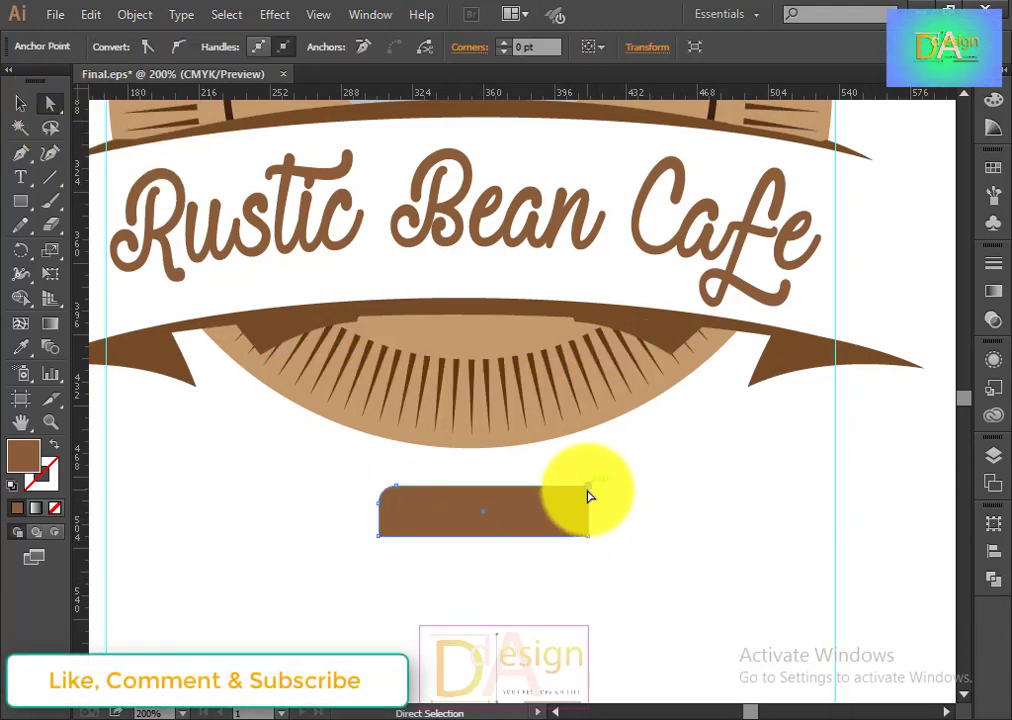
pyautogui.moveTo(568, 508); pyautogui.dragTo(565, 505)
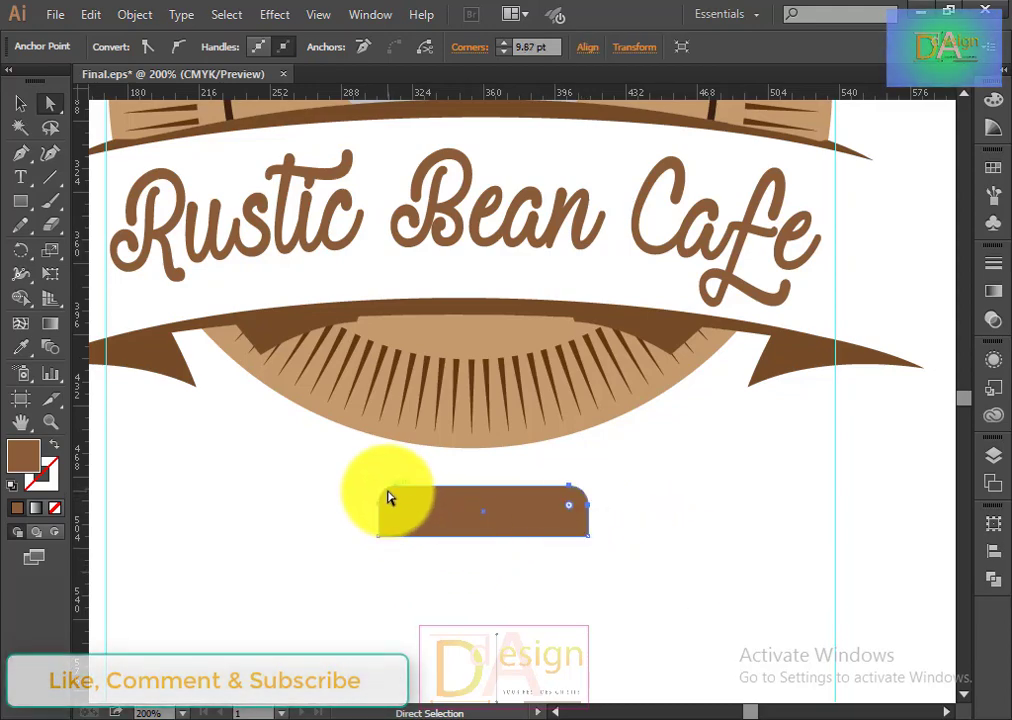
pyautogui.moveTo(354, 467); pyautogui.dragTo(600, 512)
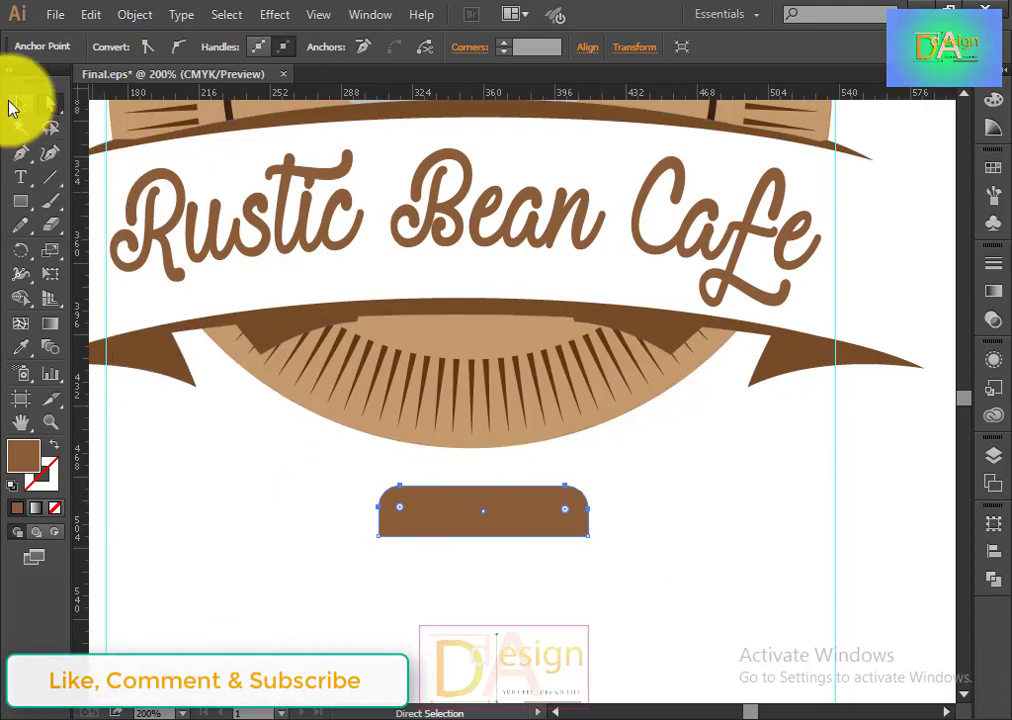
# Step: Move the rounded tab up onto the bowl just under the ribbon
pyautogui.click(20, 103)
pyautogui.click(752, 603)
pyautogui.click(540, 520)
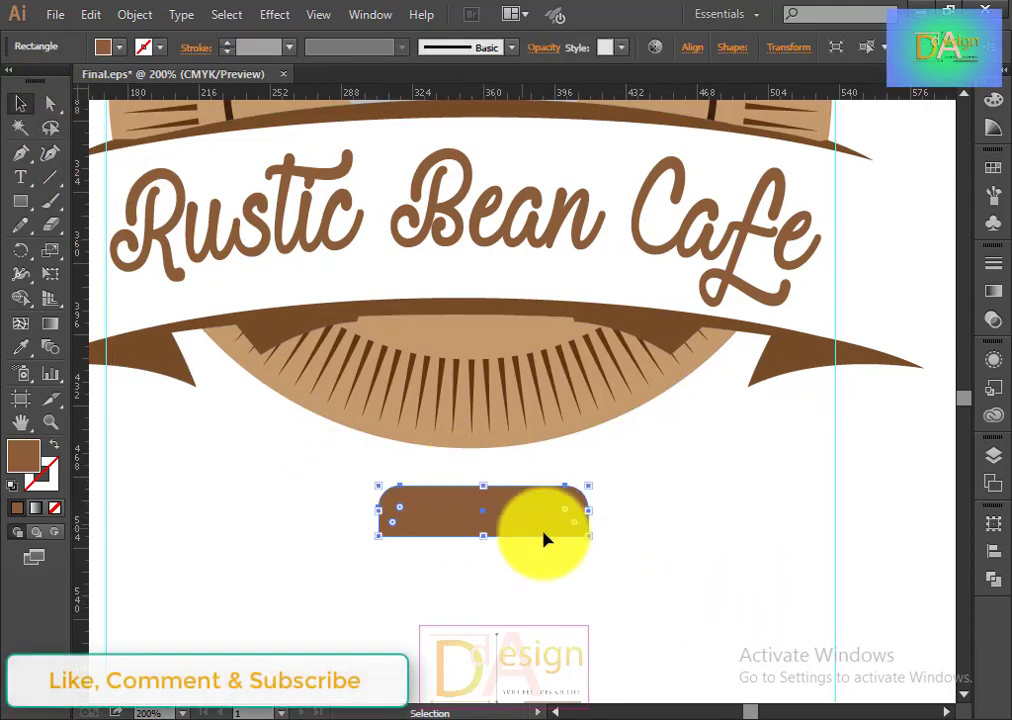
pyautogui.moveTo(592, 537)
pyautogui.mouseDown()
pyautogui.moveTo(555, 527)
pyautogui.moveTo(492, 346)
pyautogui.mouseUp()
pyautogui.click(585, 569)
# Step: Nudge the tab down and resize it to about 70.59 by 16.94 pt
pyautogui.hotkey('ctrl', '+')
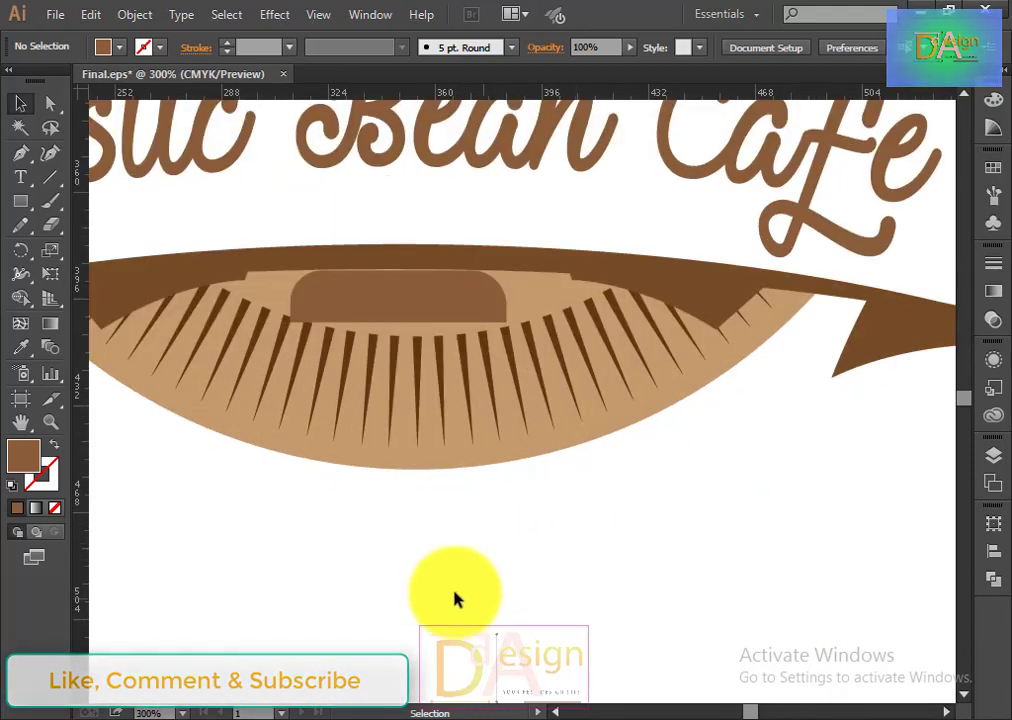
pyautogui.hotkey('ctrl', '-')
pyautogui.hotkey('ctrl', '+')
pyautogui.hotkey('ctrl', '+')
pyautogui.click(513, 287)
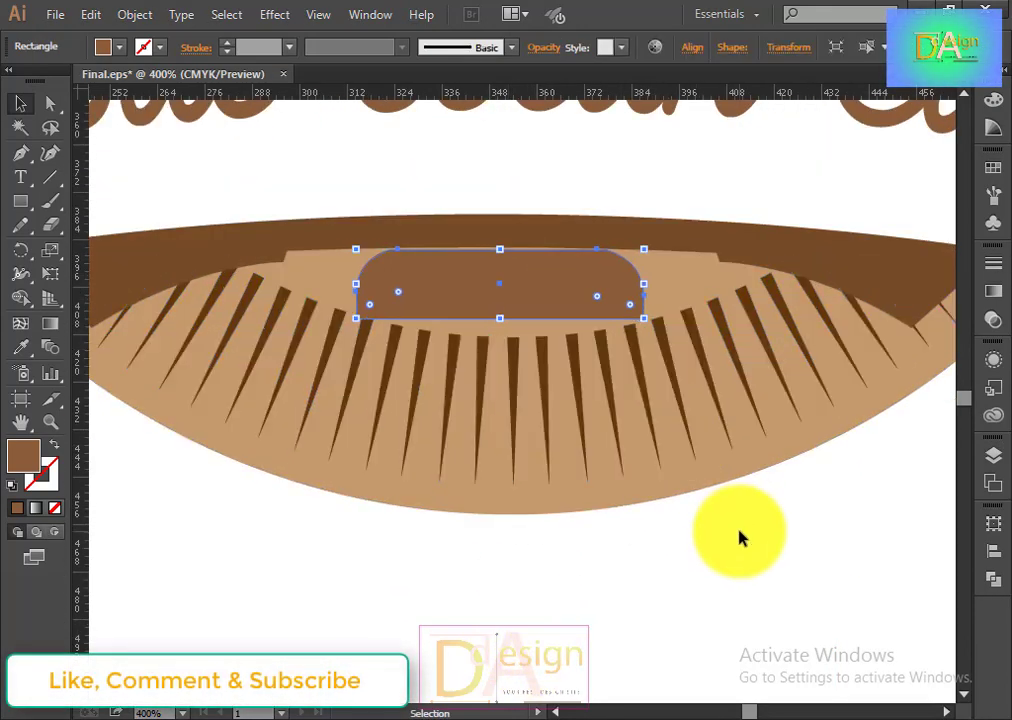
pyautogui.press('Down')
pyautogui.press('Down')
pyautogui.press('Down')
pyautogui.moveTo(657, 330); pyautogui.dragTo(622, 323)
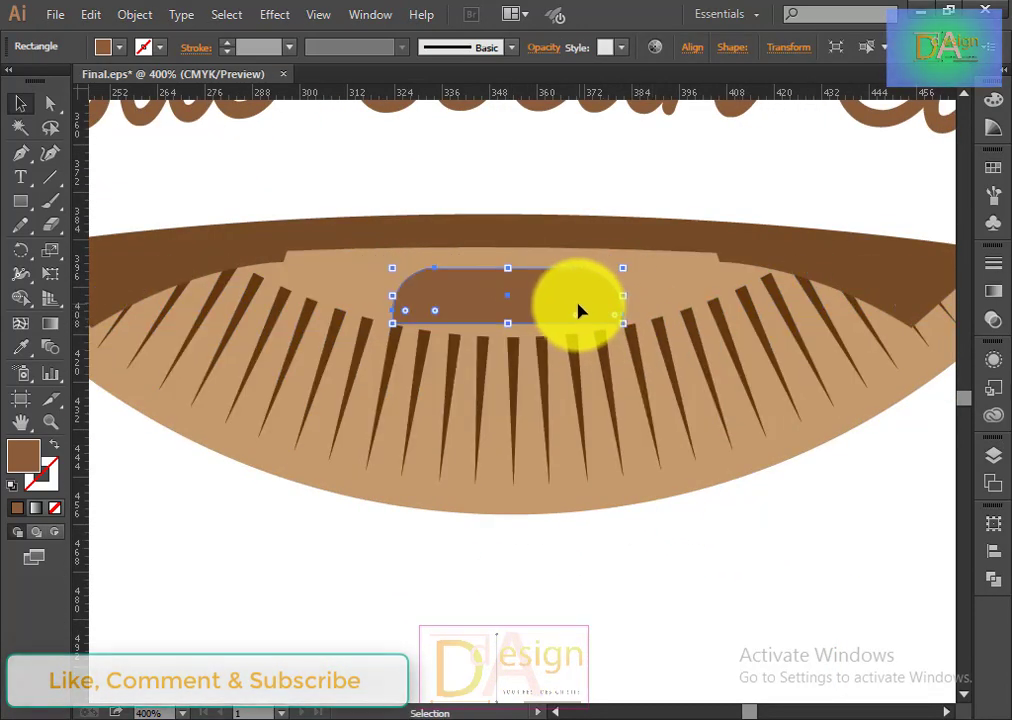
# Step: Reflect the old tab shape across the horizontal axis
pyautogui.rightClick(583, 298)
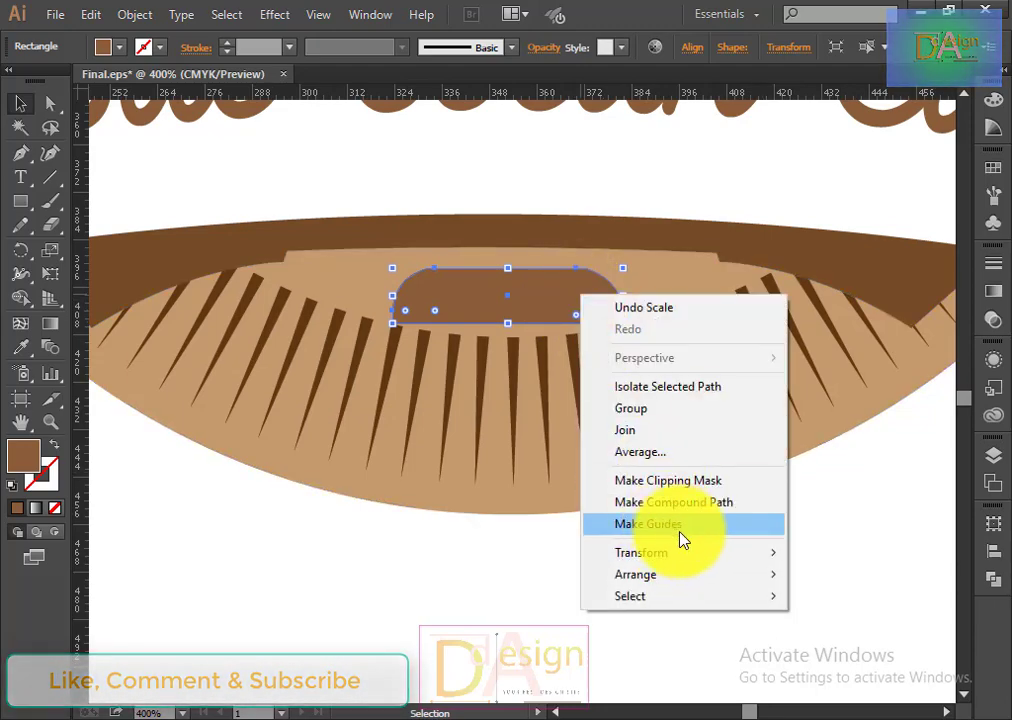
pyautogui.moveTo(641, 552)
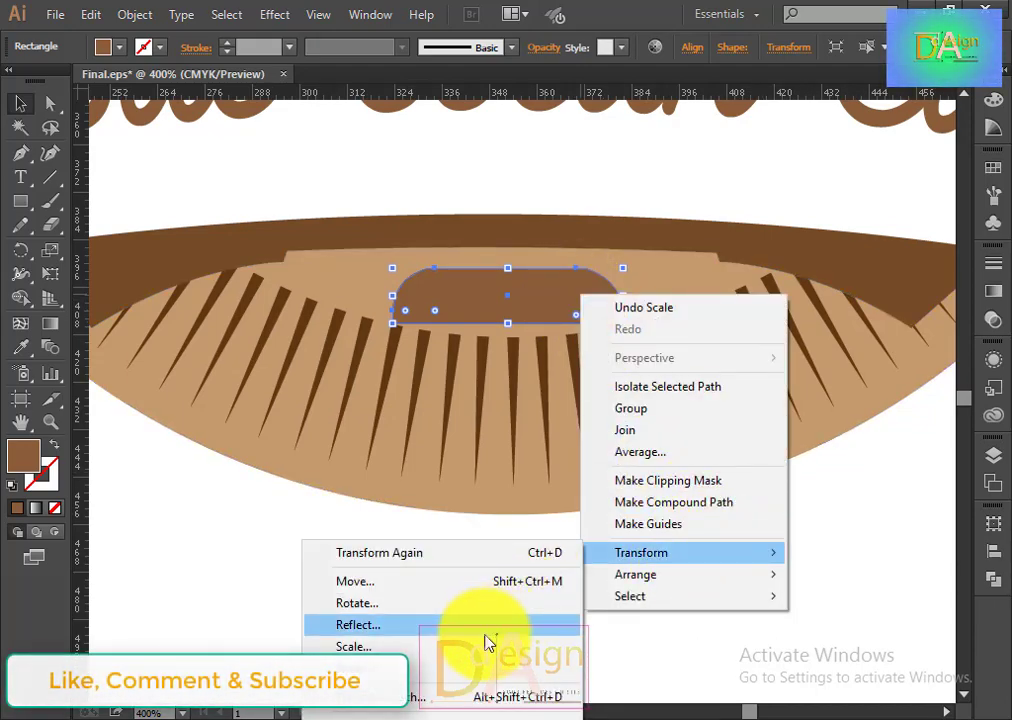
pyautogui.click(485, 632)
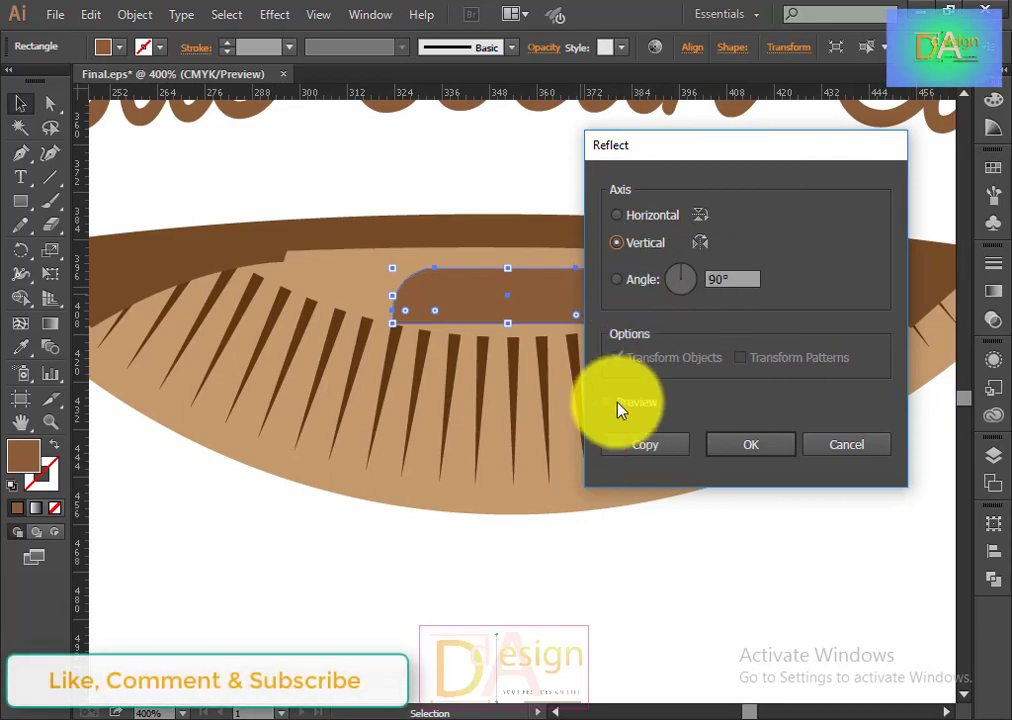
pyautogui.click(610, 402)
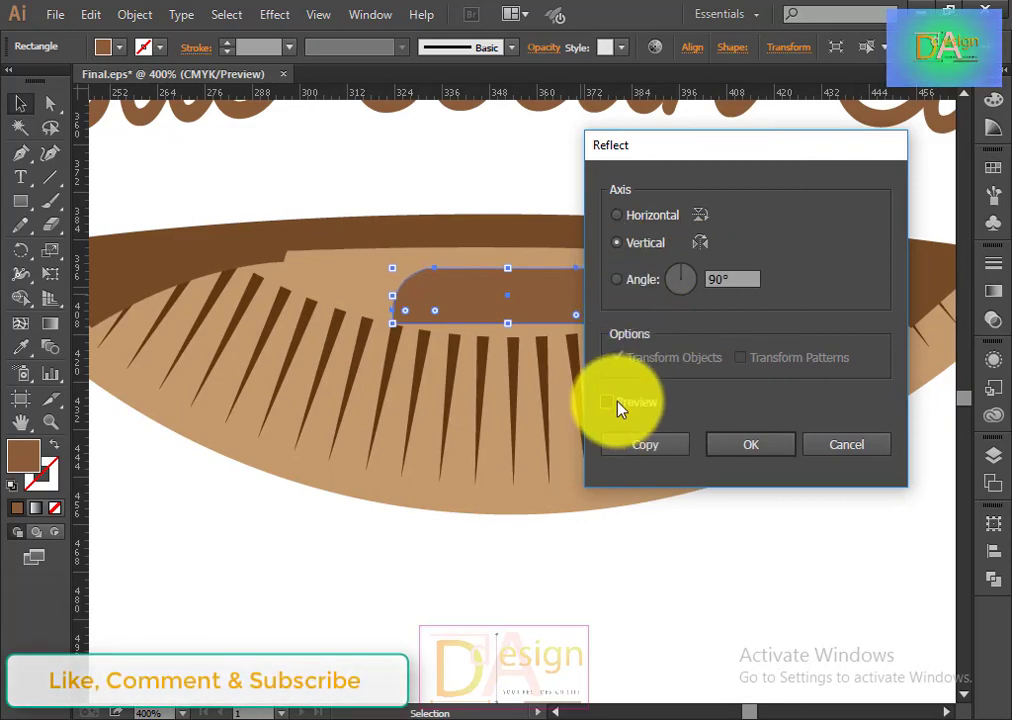
pyautogui.click(616, 215)
pyautogui.click(751, 444)
pyautogui.click(553, 289)
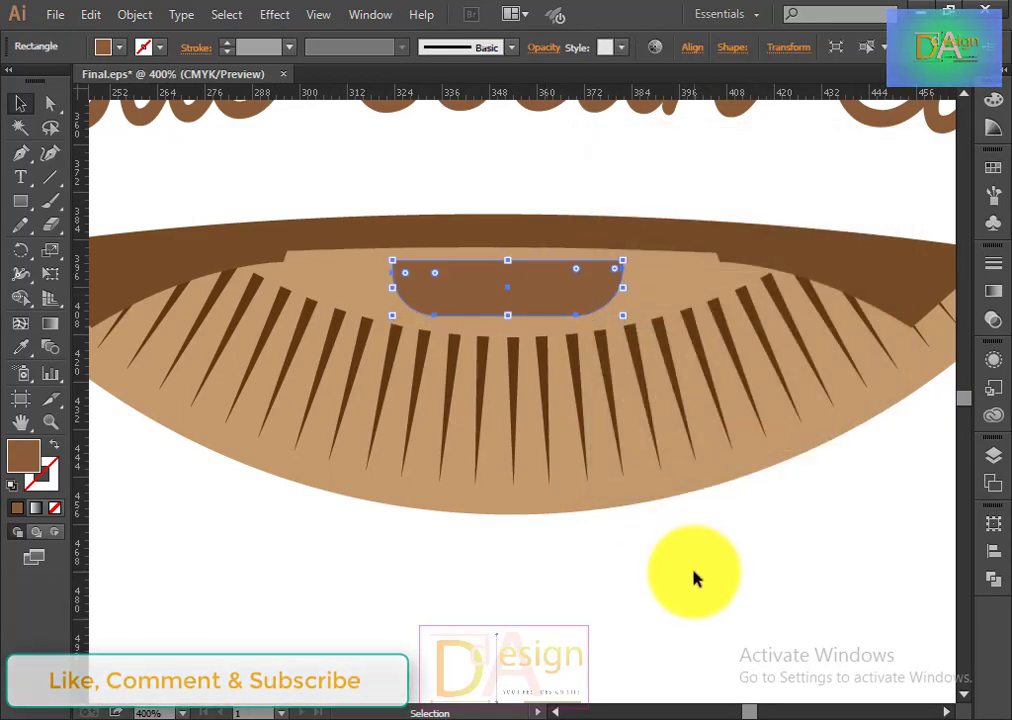
pyautogui.click(695, 585)
# Step: Resize the old tab, then delete it
pyautogui.scroll(-1, 689, 584)
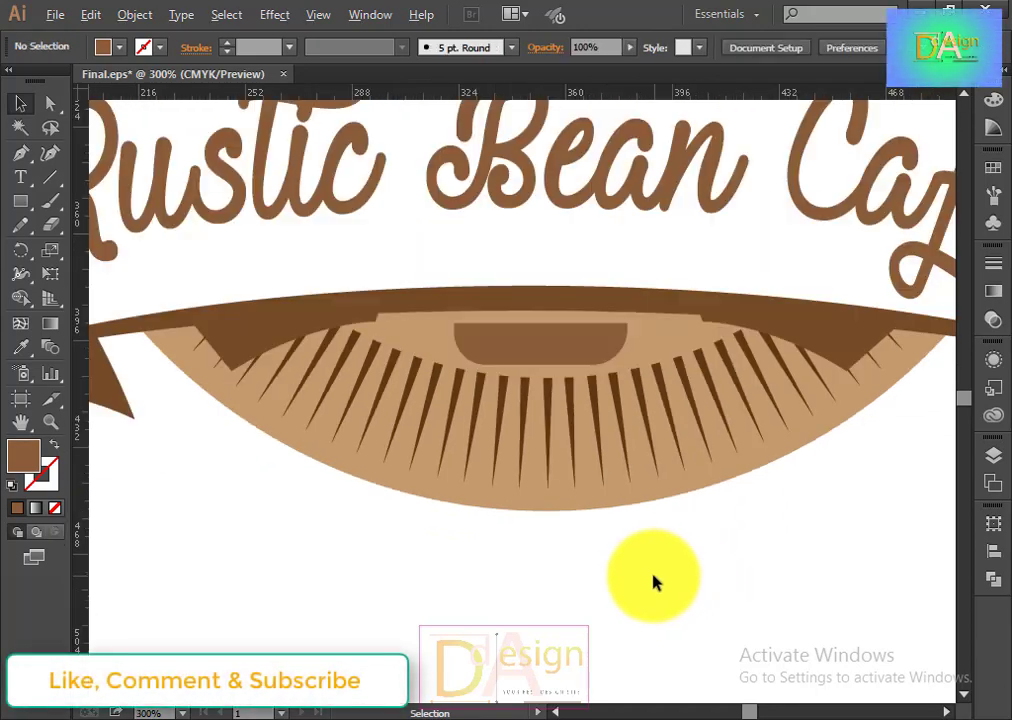
pyautogui.click(560, 352)
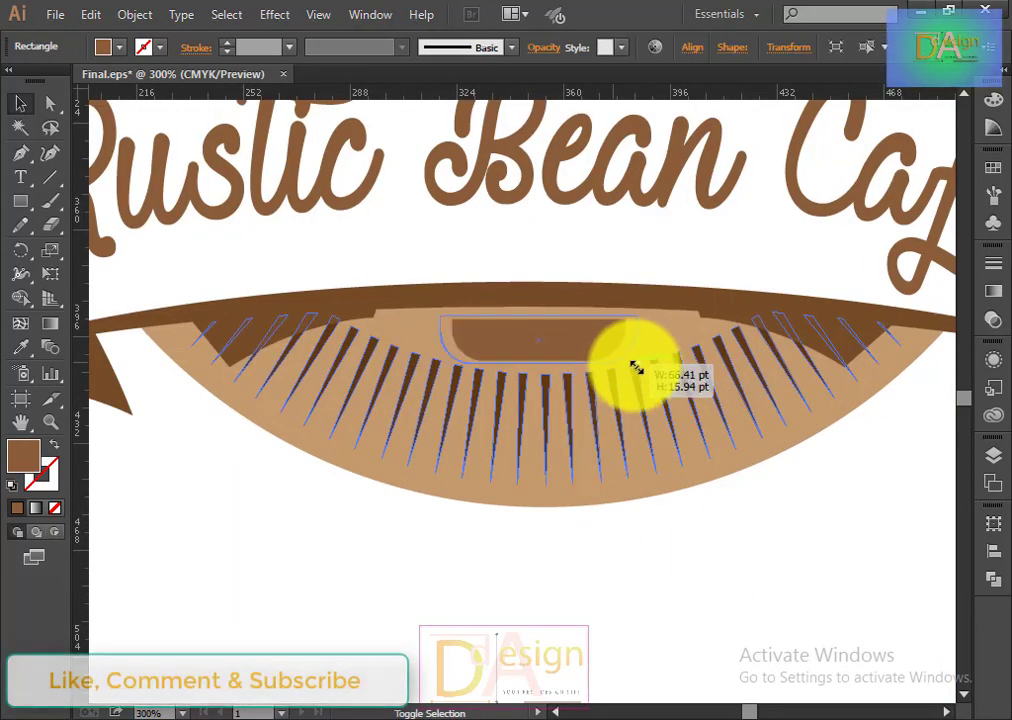
pyautogui.moveTo(636, 366); pyautogui.dragTo(568, 362)
pyautogui.click(678, 630)
pyautogui.click(592, 350)
pyautogui.press('Delete')
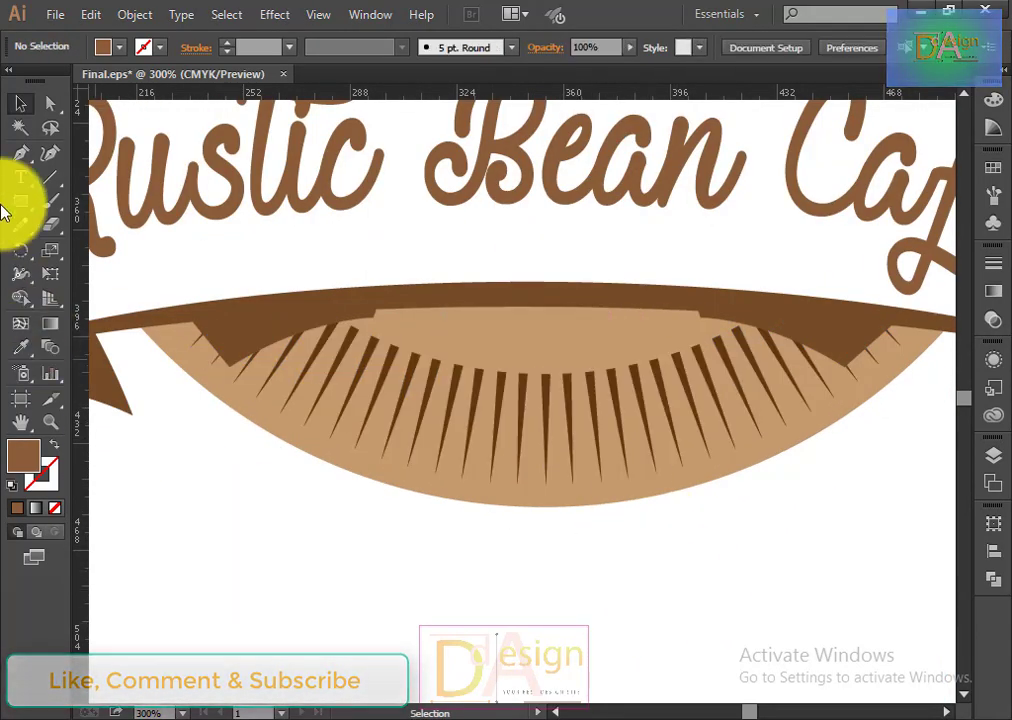
# Step: Draw a brown rectangle below the bowl and round its top two corners
pyautogui.click(20, 201)
pyautogui.moveTo(300, 551); pyautogui.dragTo(527, 611)
pyautogui.press('v')
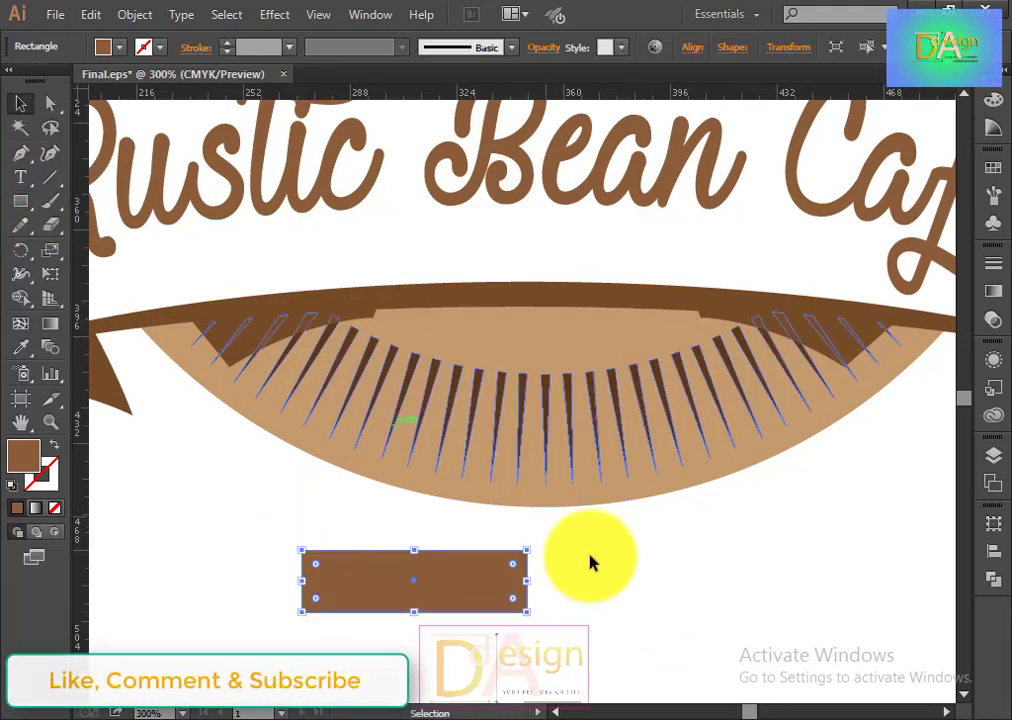
pyautogui.click(590, 563)
pyautogui.click(50, 103)
pyautogui.moveTo(255, 526); pyautogui.dragTo(545, 590)
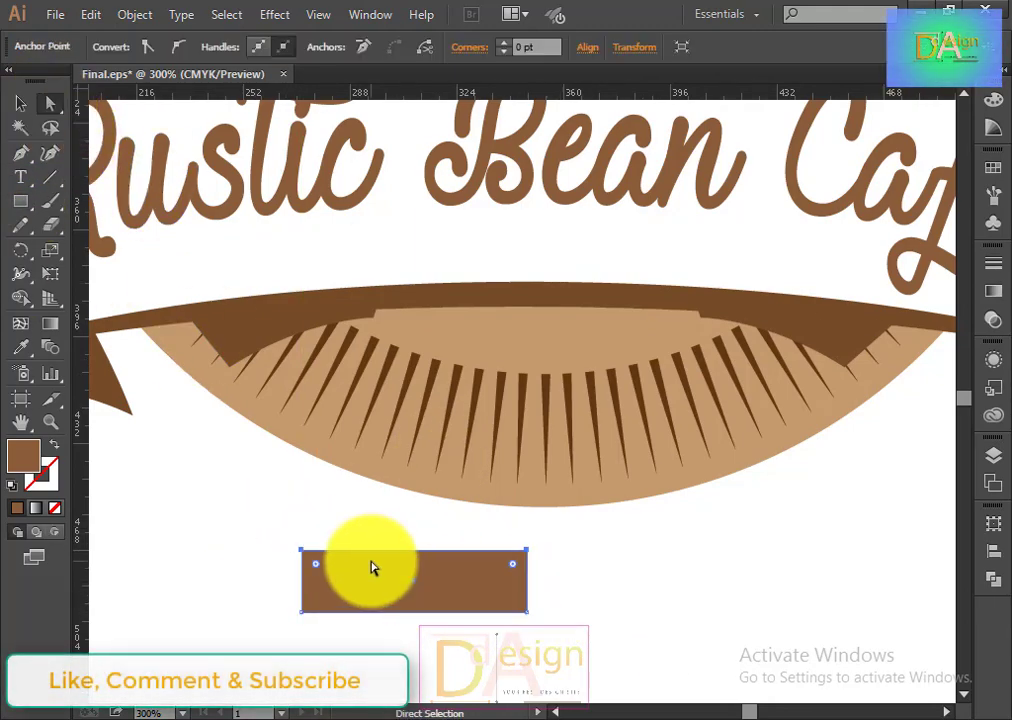
pyautogui.moveTo(330, 585); pyautogui.dragTo(332, 586)
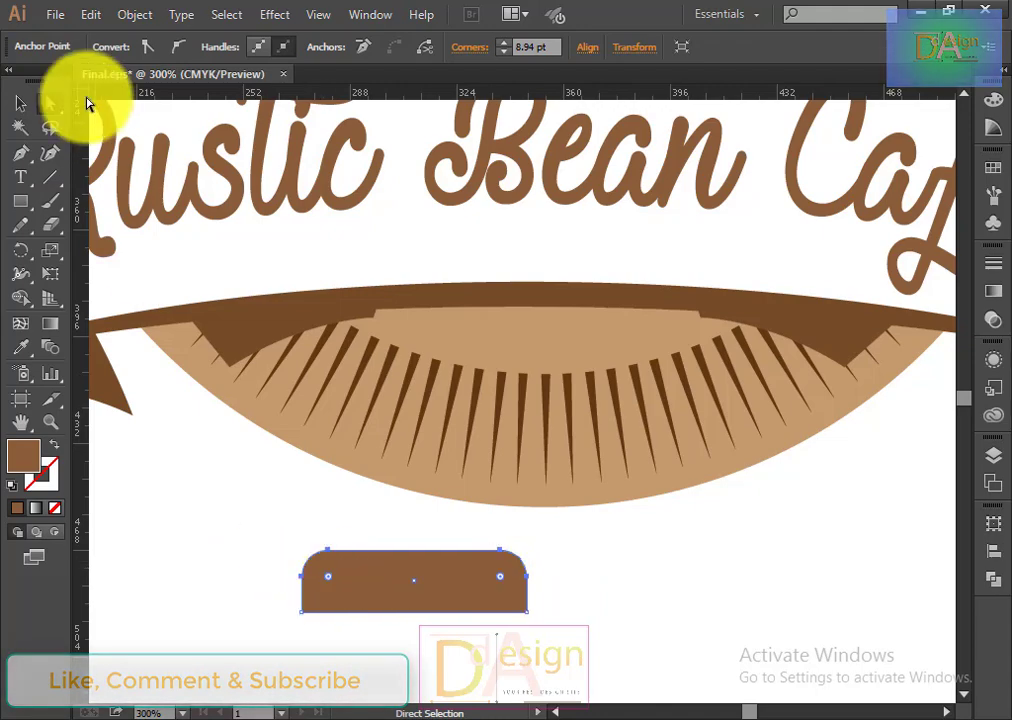
pyautogui.click(20, 103)
pyautogui.click(764, 668)
# Step: Reflect the rounded rectangle so its curves face down and move it under the banner centre
pyautogui.moveTo(460, 611); pyautogui.dragTo(562, 591)
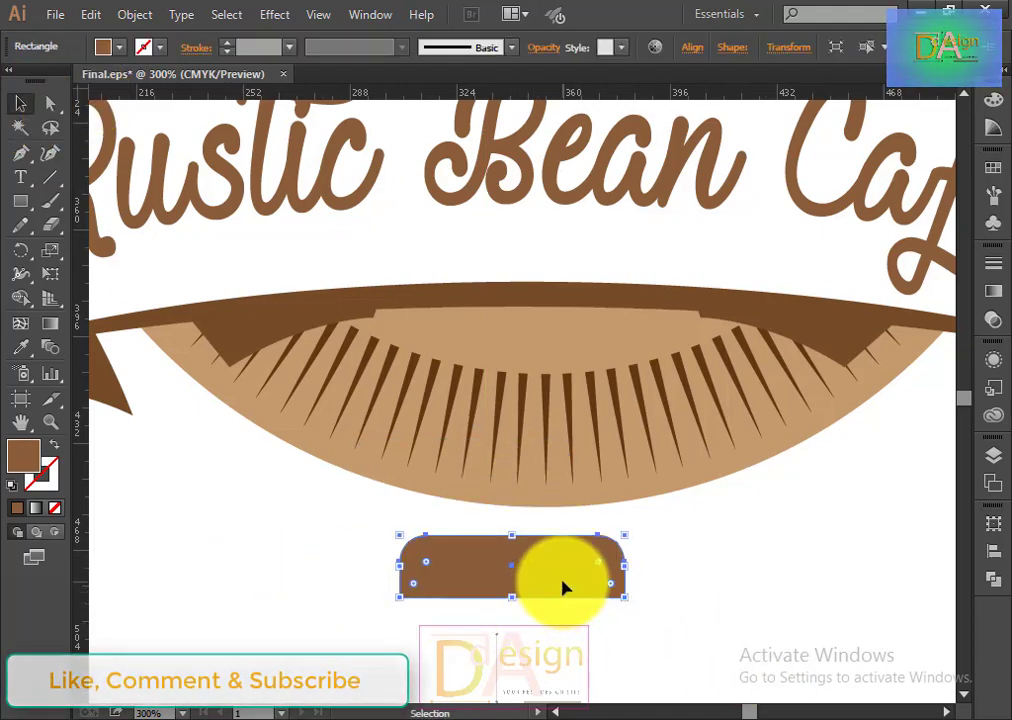
pyautogui.rightClick(562, 591)
pyautogui.click(340, 596)
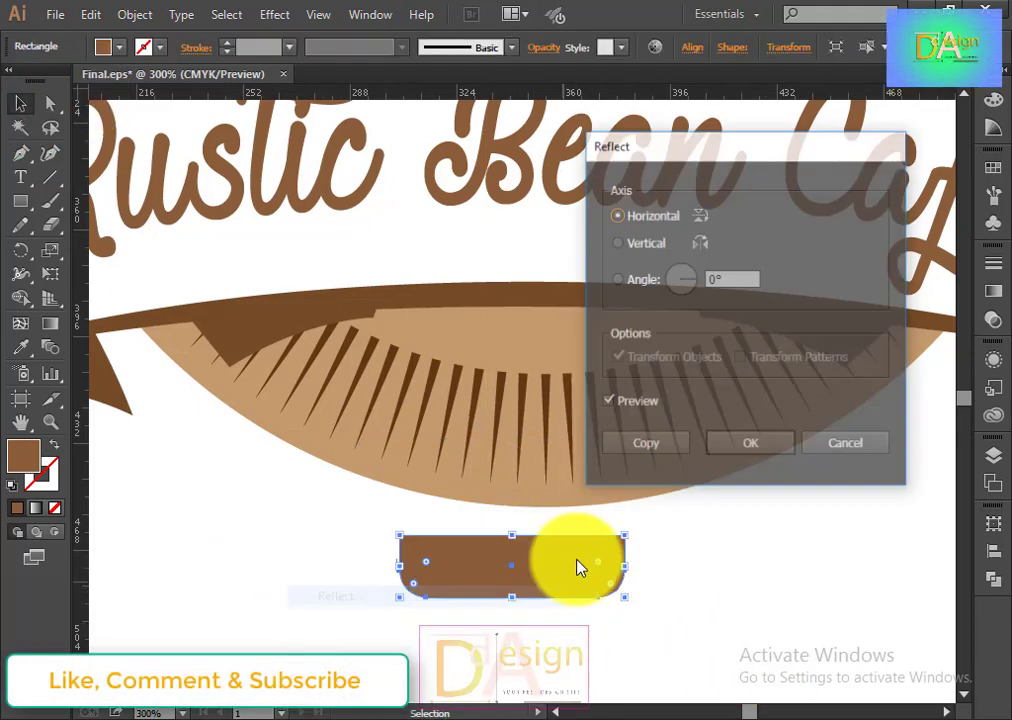
pyautogui.click(773, 455)
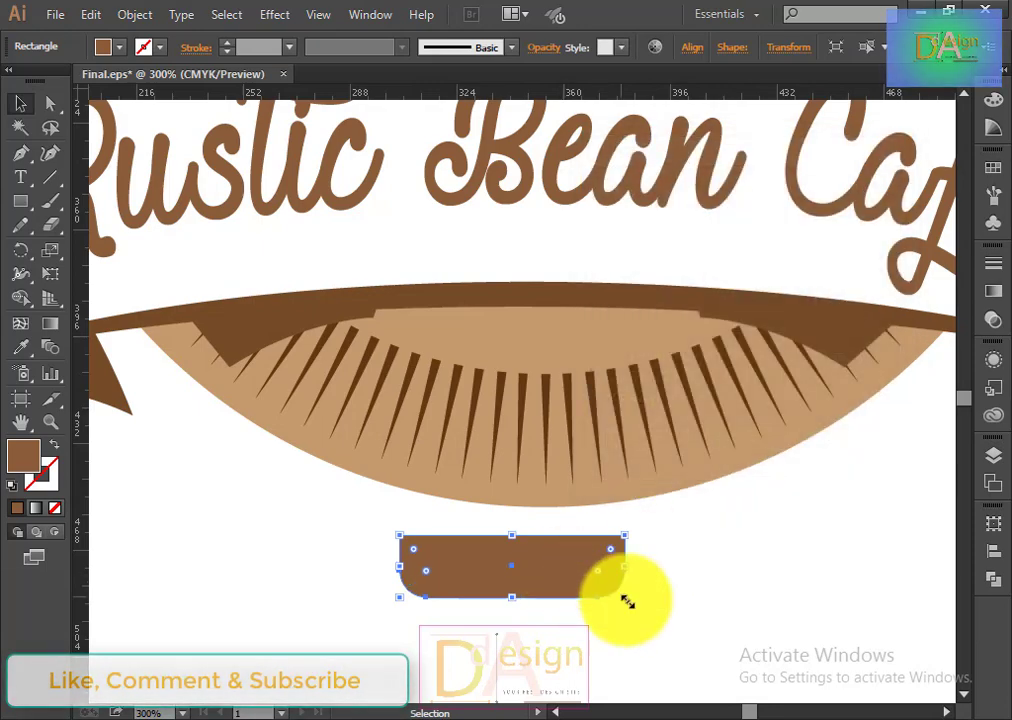
pyautogui.moveTo(566, 582)
pyautogui.mouseDown()
pyautogui.moveTo(566, 353)
pyautogui.moveTo(585, 349)
pyautogui.mouseUp()
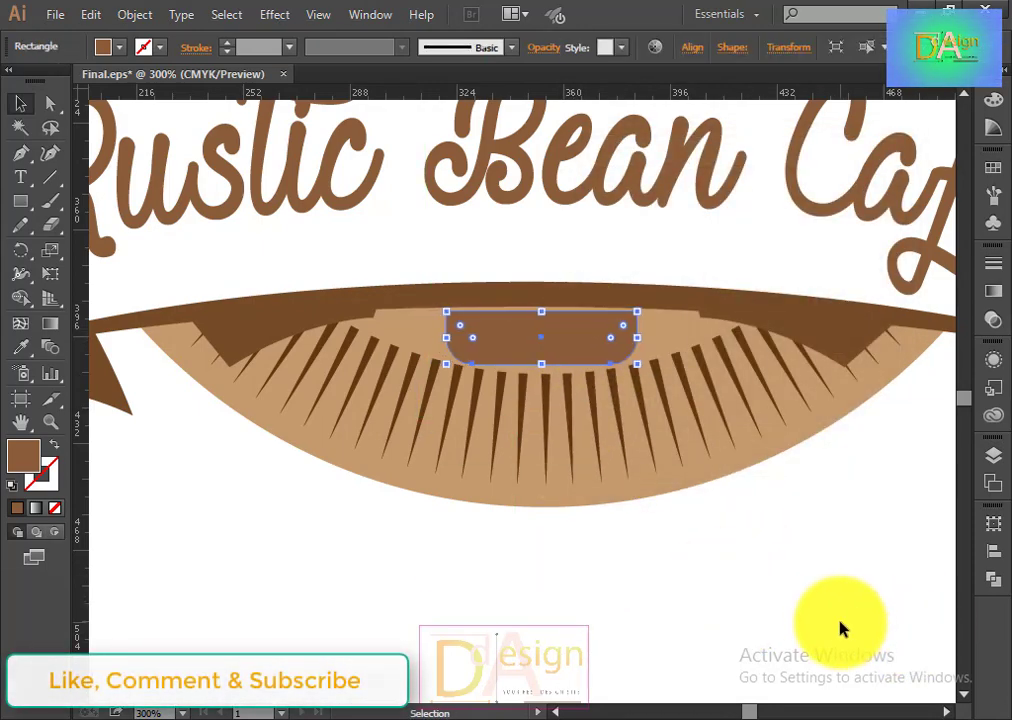
pyautogui.click(790, 655)
pyautogui.click(571, 334)
pyautogui.click(757, 590)
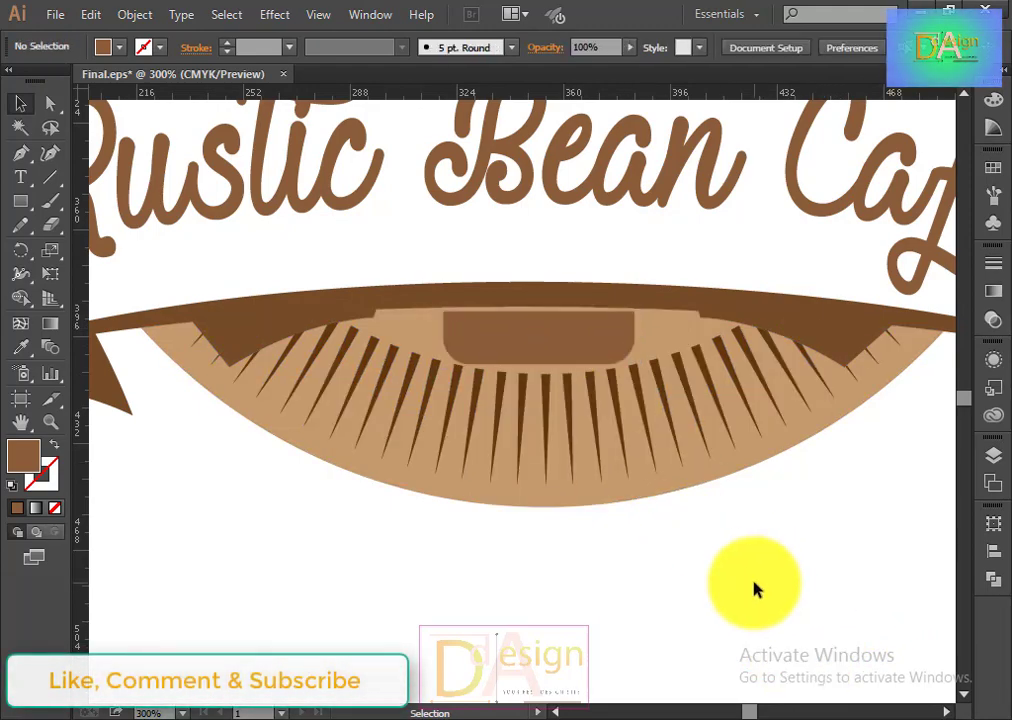
pyautogui.click(571, 345)
# Step: Add the EST- 2016 text below the bowl with the Type tool
pyautogui.scroll(2, 660, 617)
pyautogui.scroll(2, 660, 628)
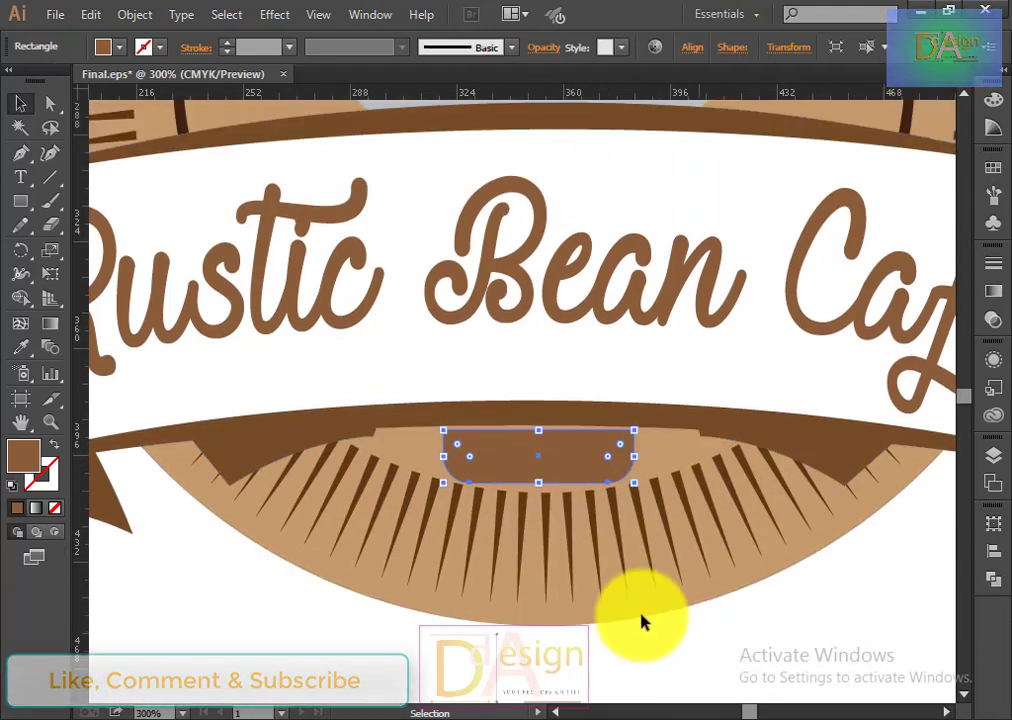
pyautogui.click(22, 347)
pyautogui.click(20, 104)
pyautogui.click(709, 664)
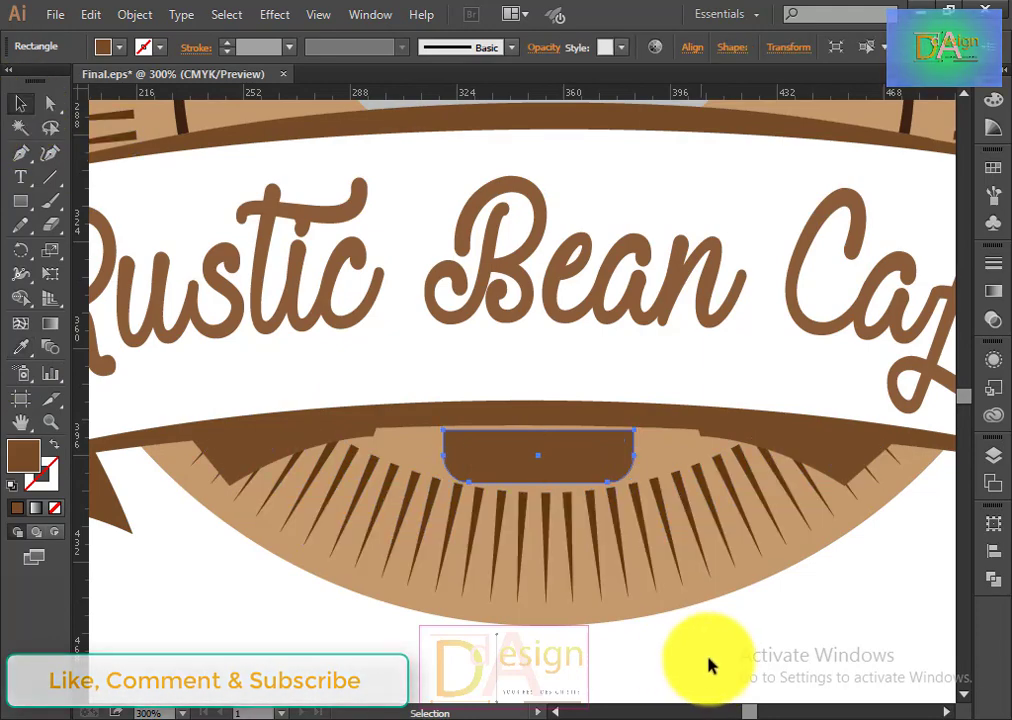
pyautogui.click(20, 177)
pyautogui.scroll(-1, 373, 571)
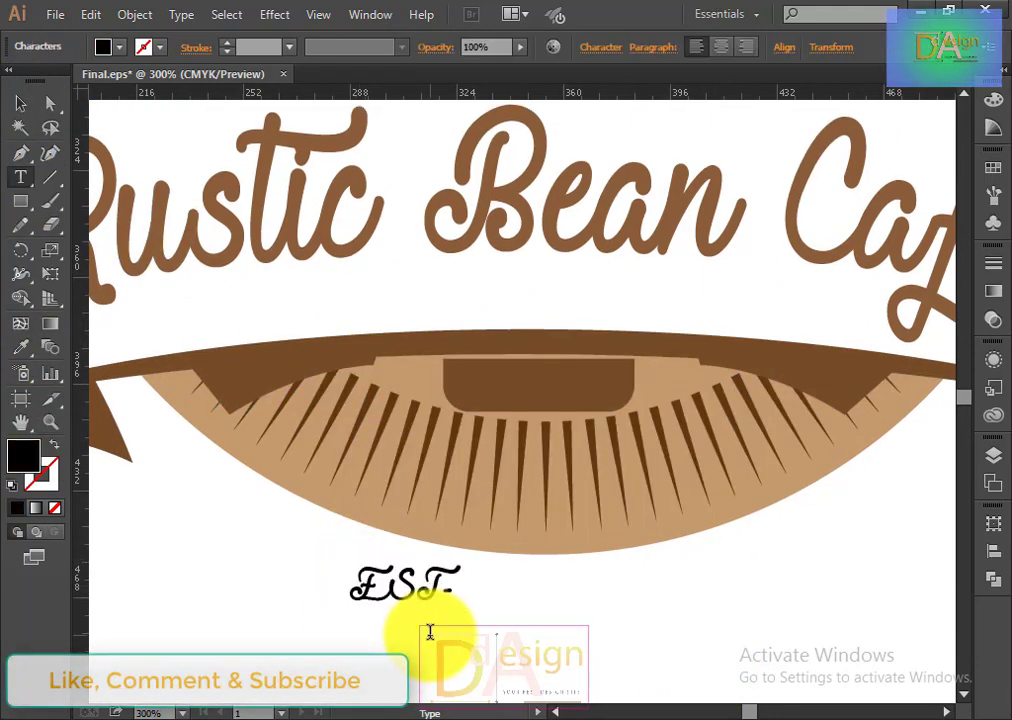
# Step: Apply the Oswald Regular font with 7 pt leading to all the EST- 2016 text
pyautogui.tripleClick(526, 590)
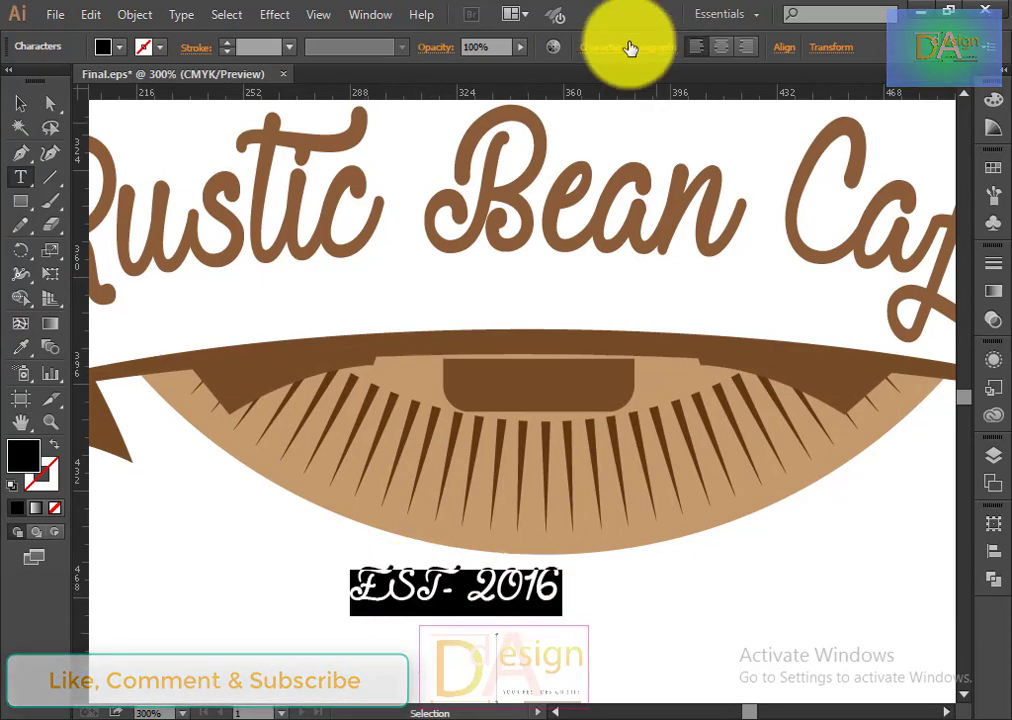
pyautogui.click(605, 47)
pyautogui.click(606, 110)
pyautogui.scroll(1, 599, 455)
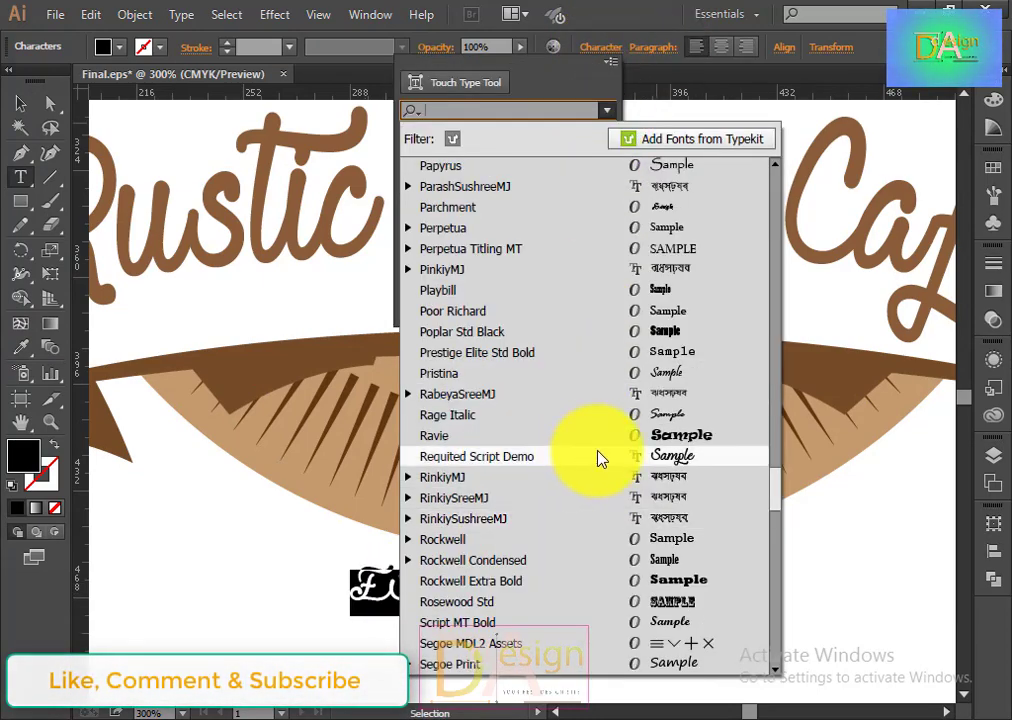
pyautogui.scroll(1, 593, 447)
pyautogui.scroll(1, 594, 446)
pyautogui.click(600, 345)
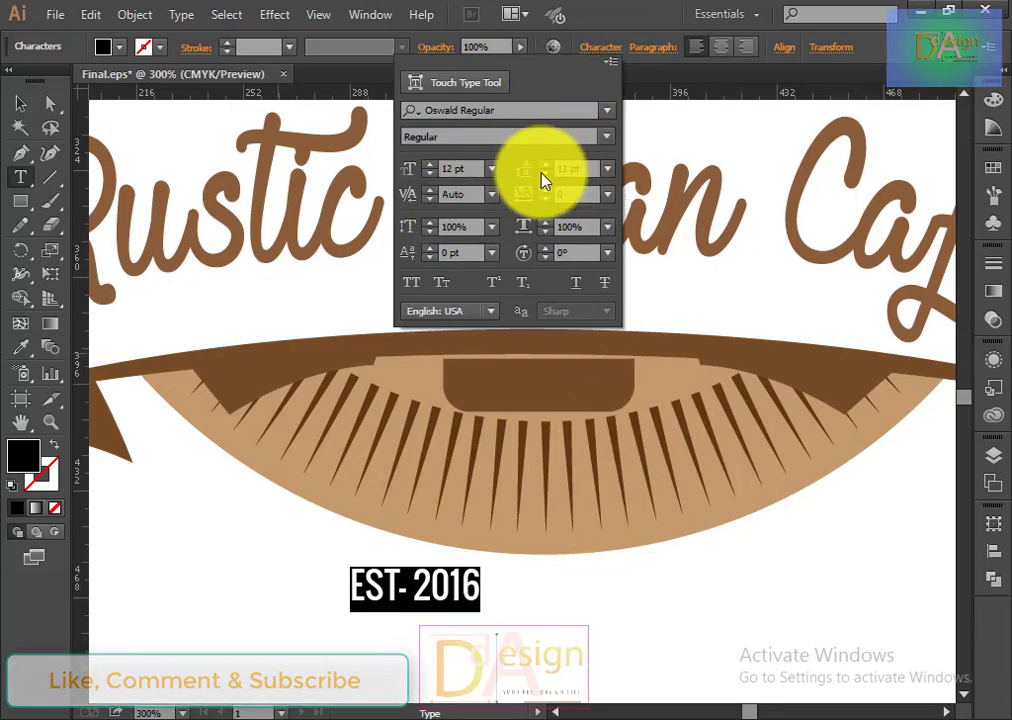
pyautogui.click(607, 168)
pyautogui.click(542, 228)
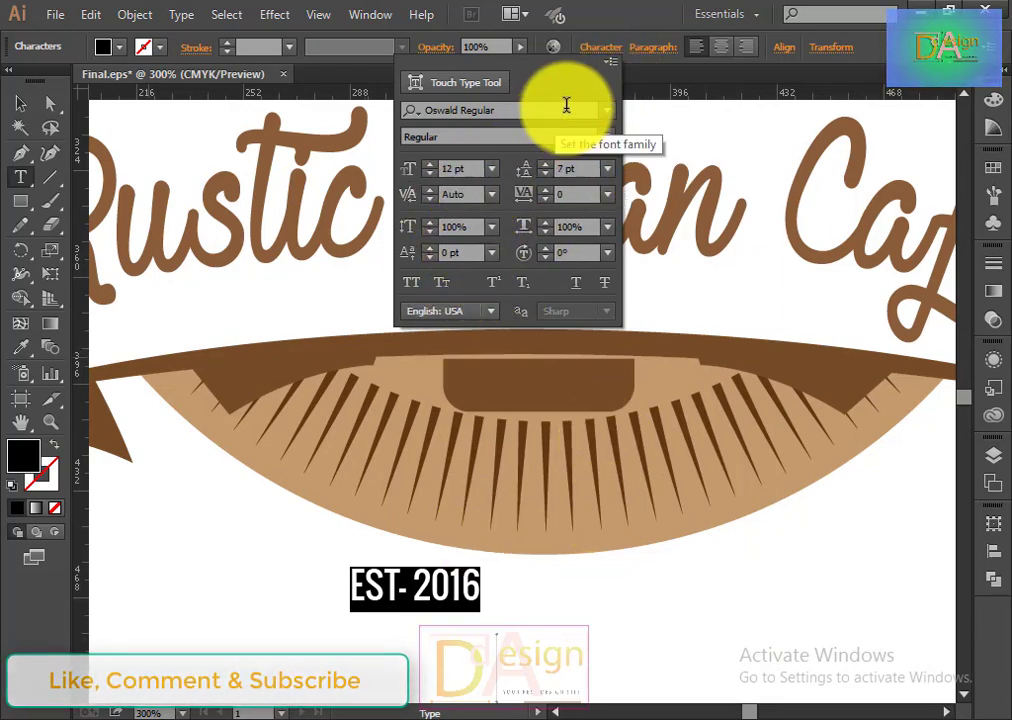
pyautogui.click(603, 47)
pyautogui.click(16, 112)
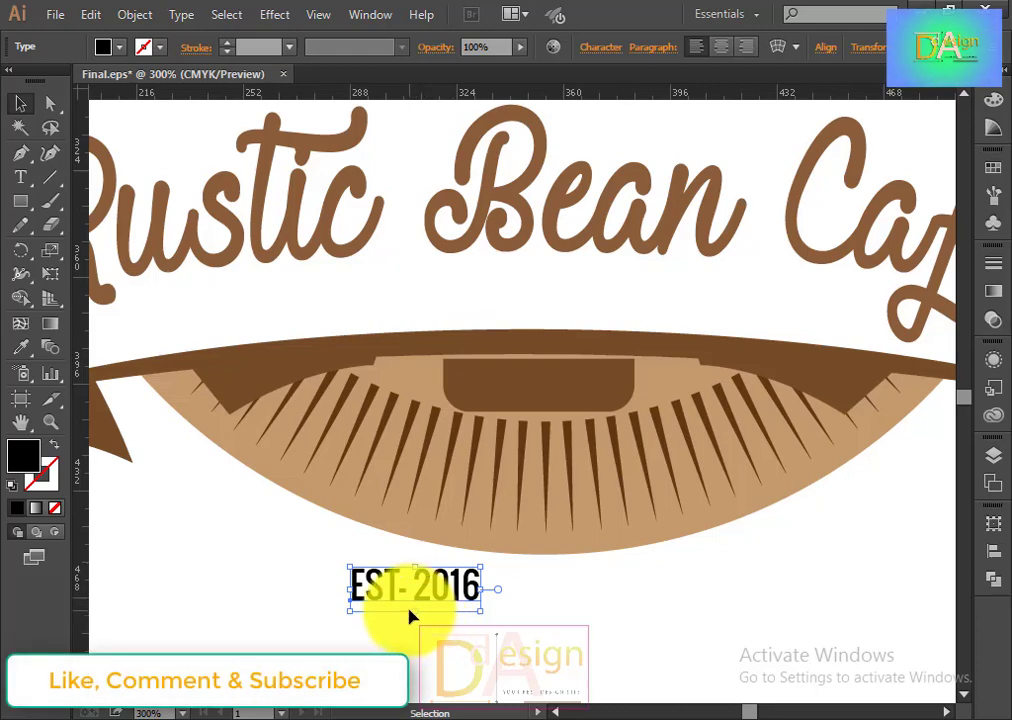
# Step: Move the EST- 2016 text into the brown tab and centre it there
pyautogui.moveTo(478, 600)
pyautogui.mouseDown()
pyautogui.moveTo(569, 392)
pyautogui.moveTo(608, 408)
pyautogui.mouseUp()
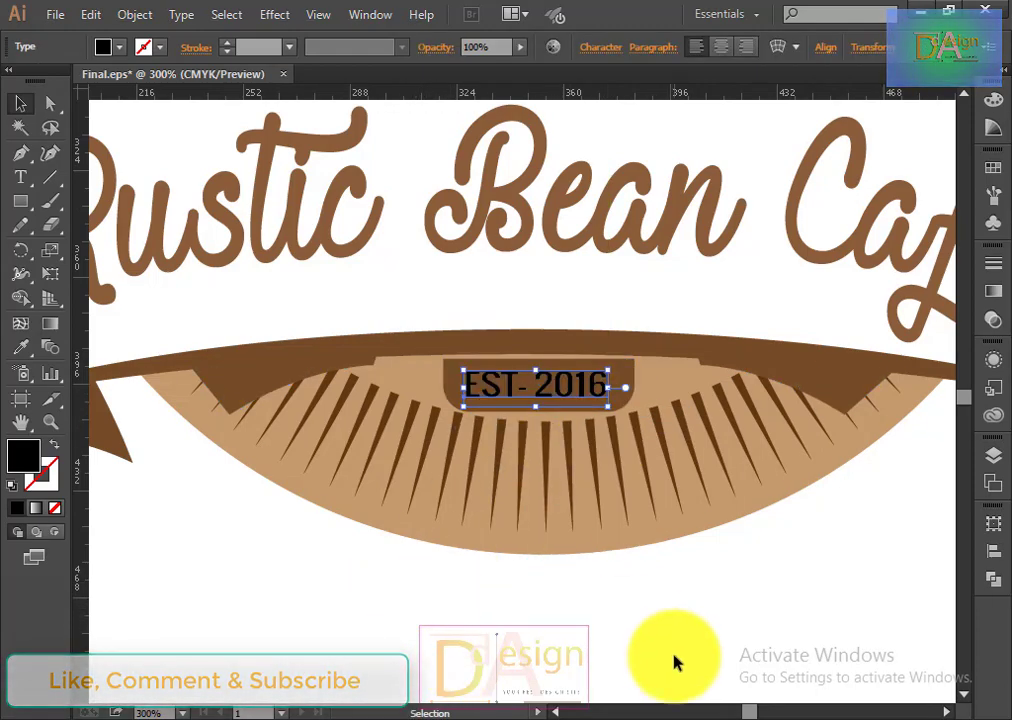
pyautogui.click(722, 678)
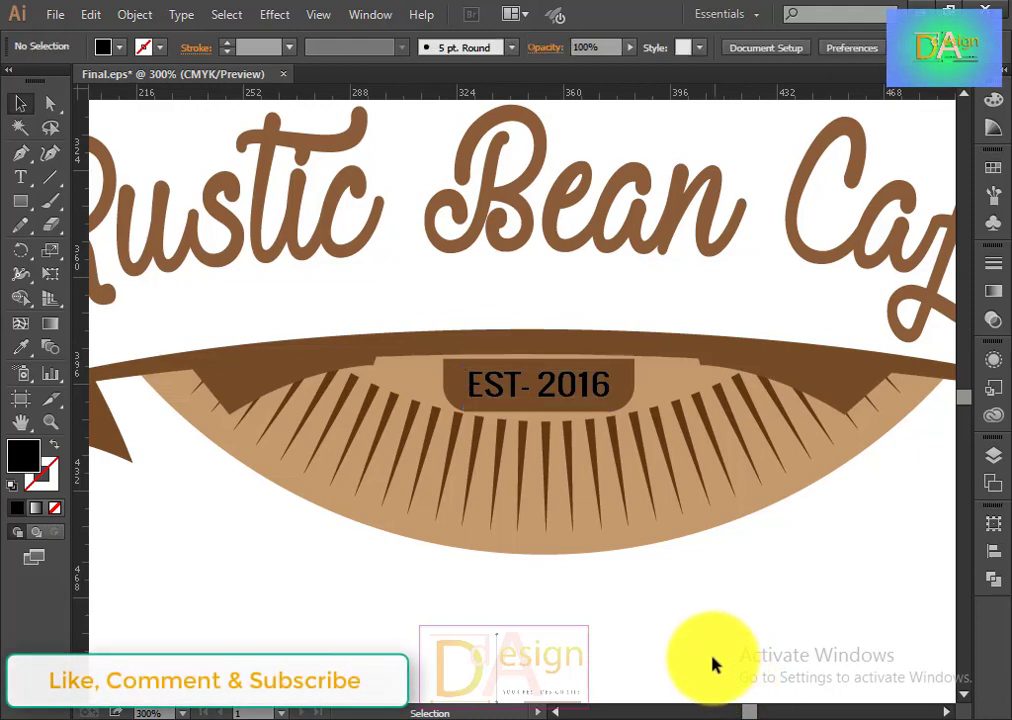
pyautogui.click(566, 392)
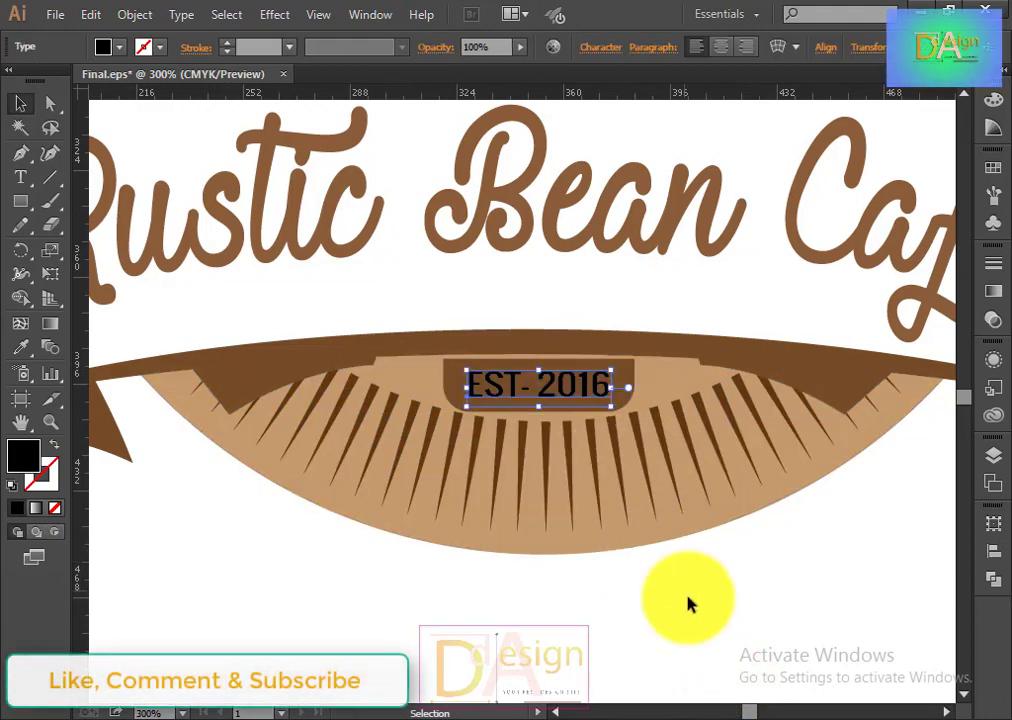
pyautogui.click(589, 47)
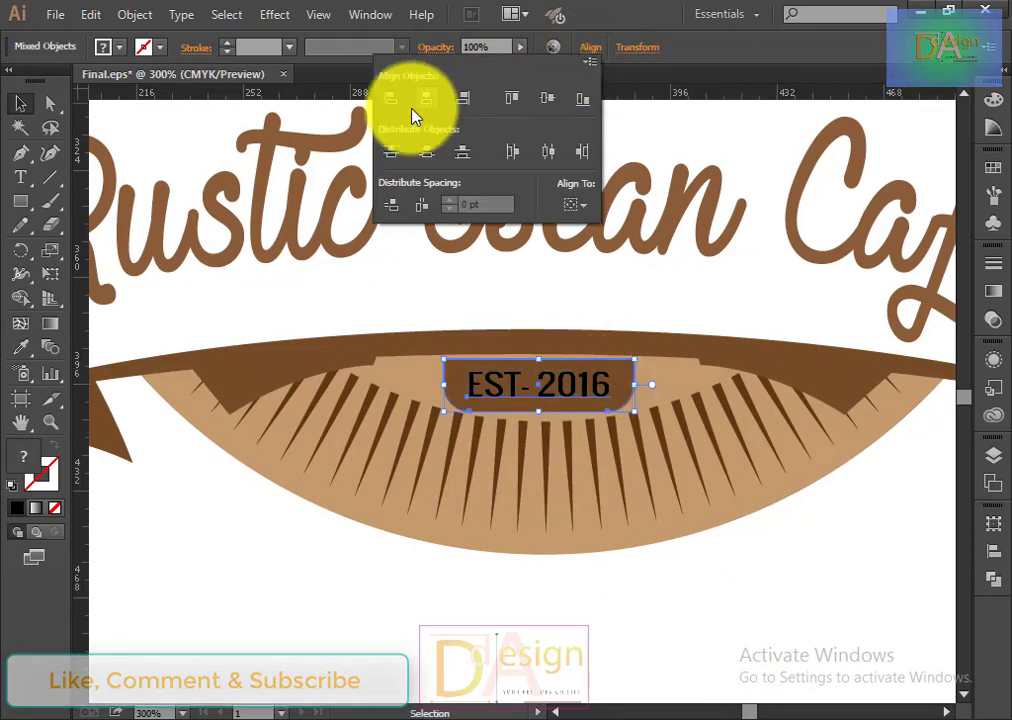
pyautogui.click(431, 101)
pyautogui.click(705, 643)
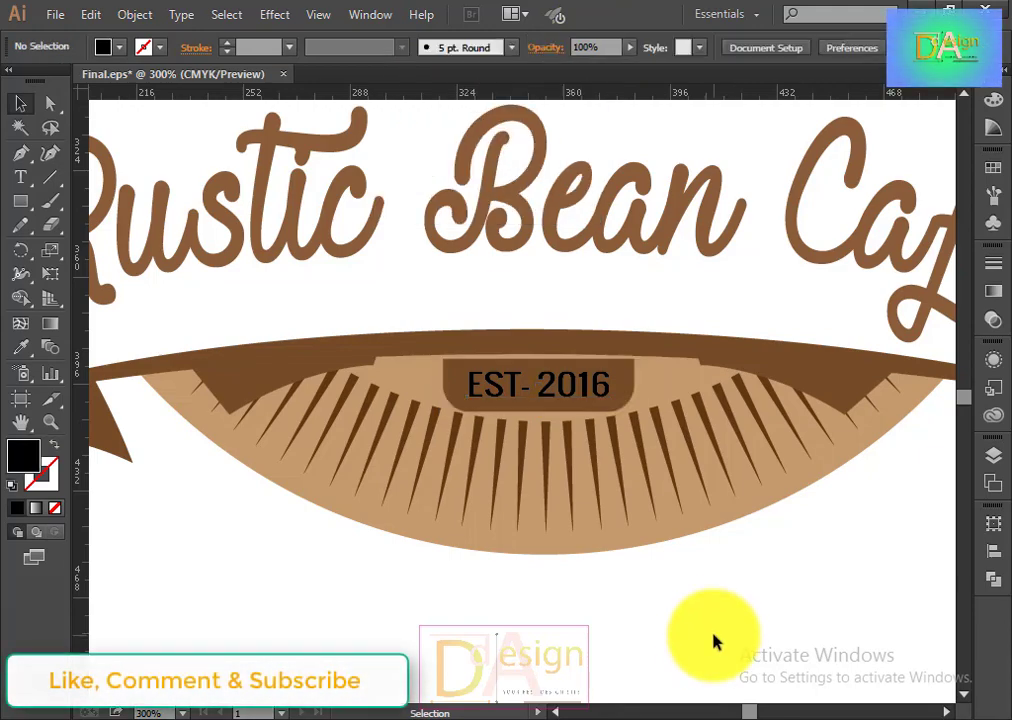
# Step: Convert the EST- 2016 text to outlines and fill it white
pyautogui.click(571, 400)
pyautogui.rightClick(576, 395)
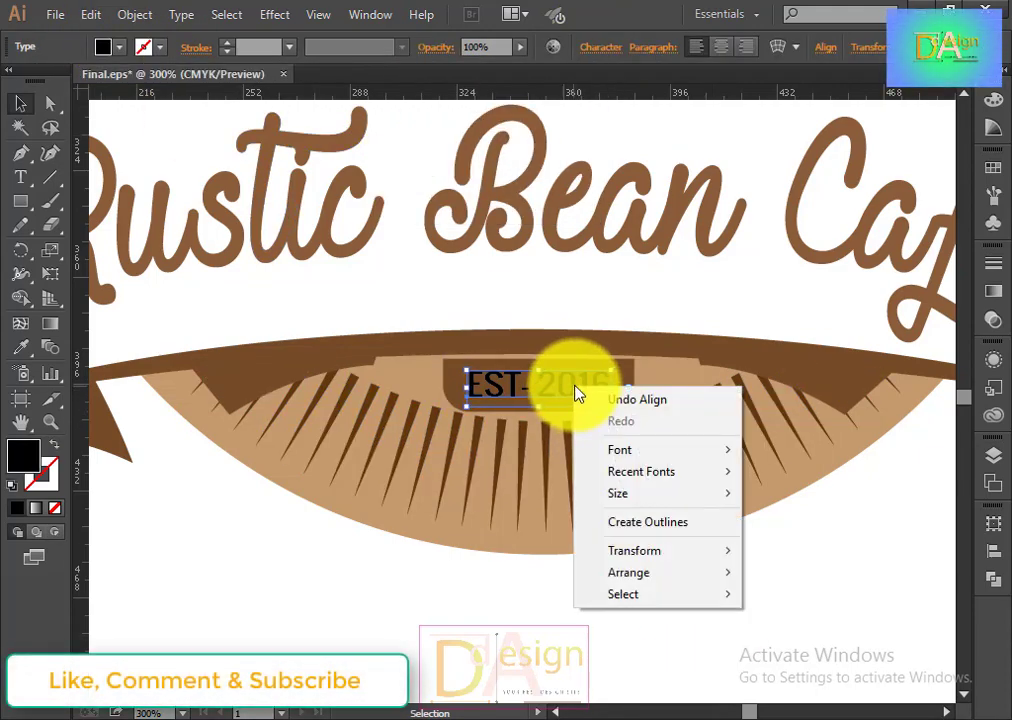
pyautogui.click(651, 522)
pyautogui.click(644, 599)
pyautogui.click(565, 398)
pyautogui.click(118, 47)
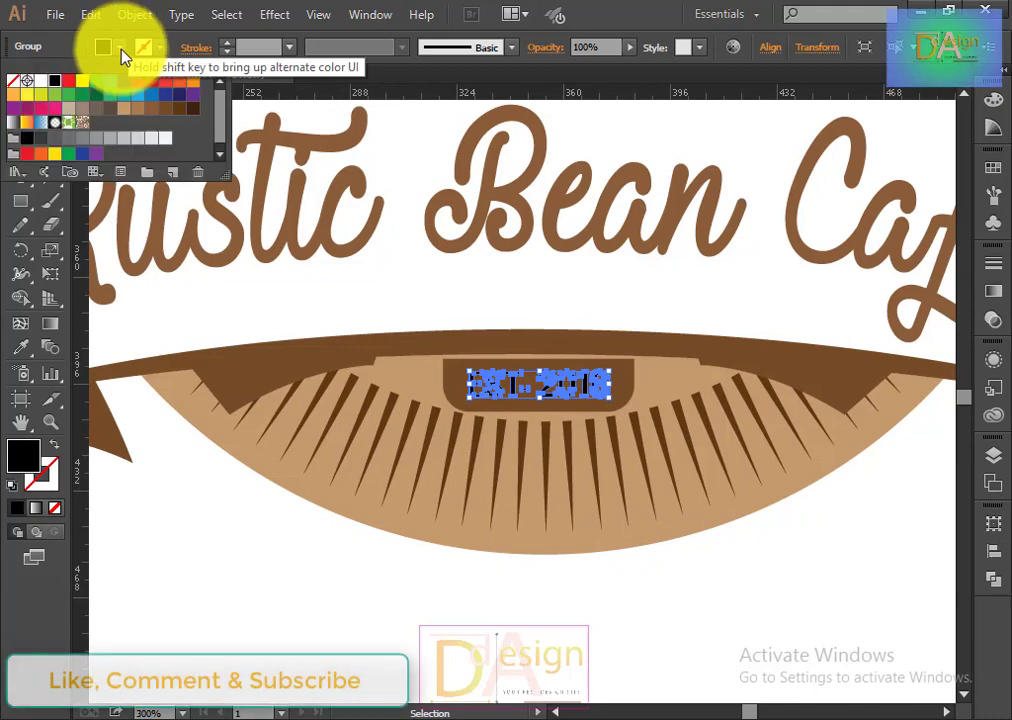
pyautogui.click(20, 347)
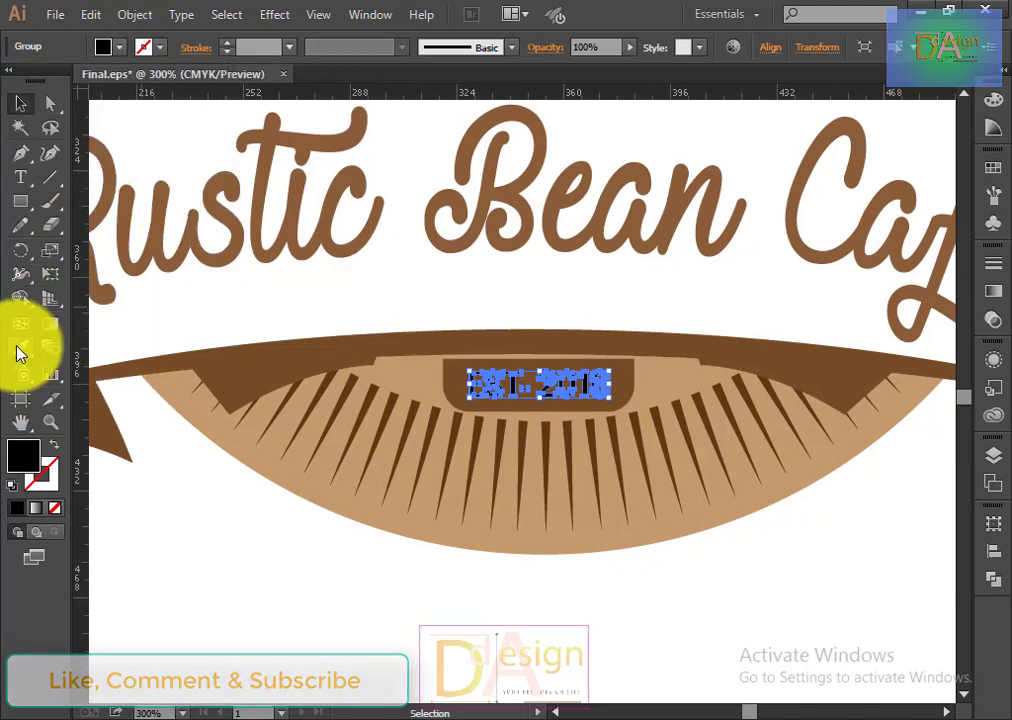
pyautogui.click(389, 289)
pyautogui.click(20, 103)
pyautogui.click(714, 596)
# Step: Ungroup the emblem artwork and then the cup-and-steam group
pyautogui.keyDown('alt'); pyautogui.scroll(-2, 700, 590); pyautogui.keyUp('alt')
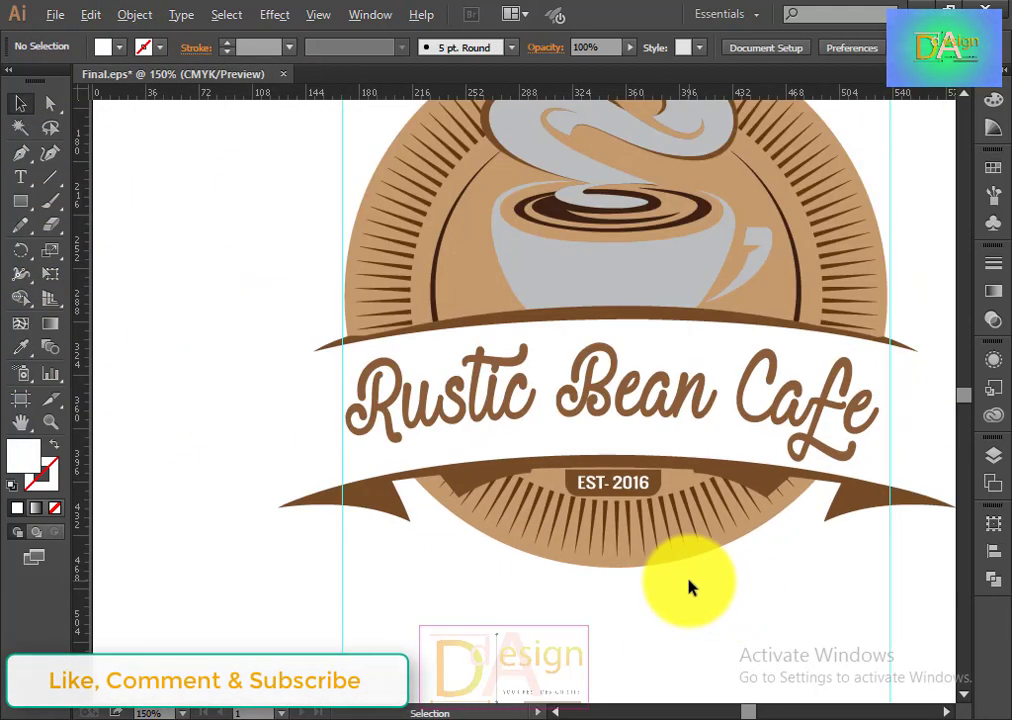
pyautogui.scroll(1, 689, 587)
pyautogui.hscroll(3, 680, 614)
pyautogui.scroll(2, 700, 628)
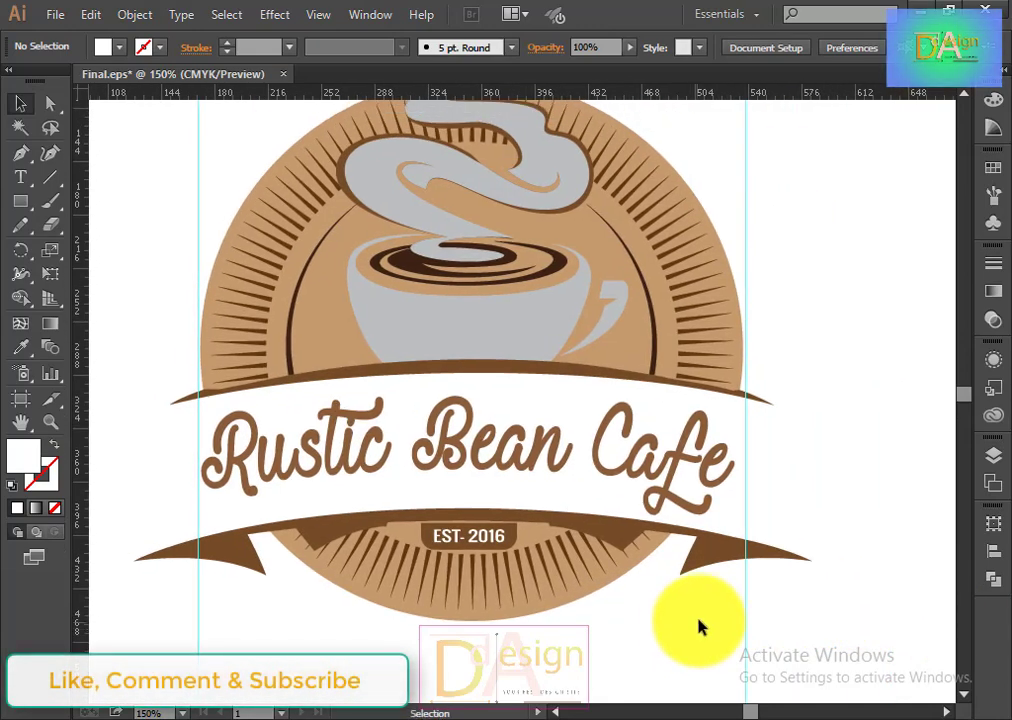
pyautogui.click(505, 383)
pyautogui.rightClick(505, 383)
pyautogui.click(565, 488)
pyautogui.click(885, 451)
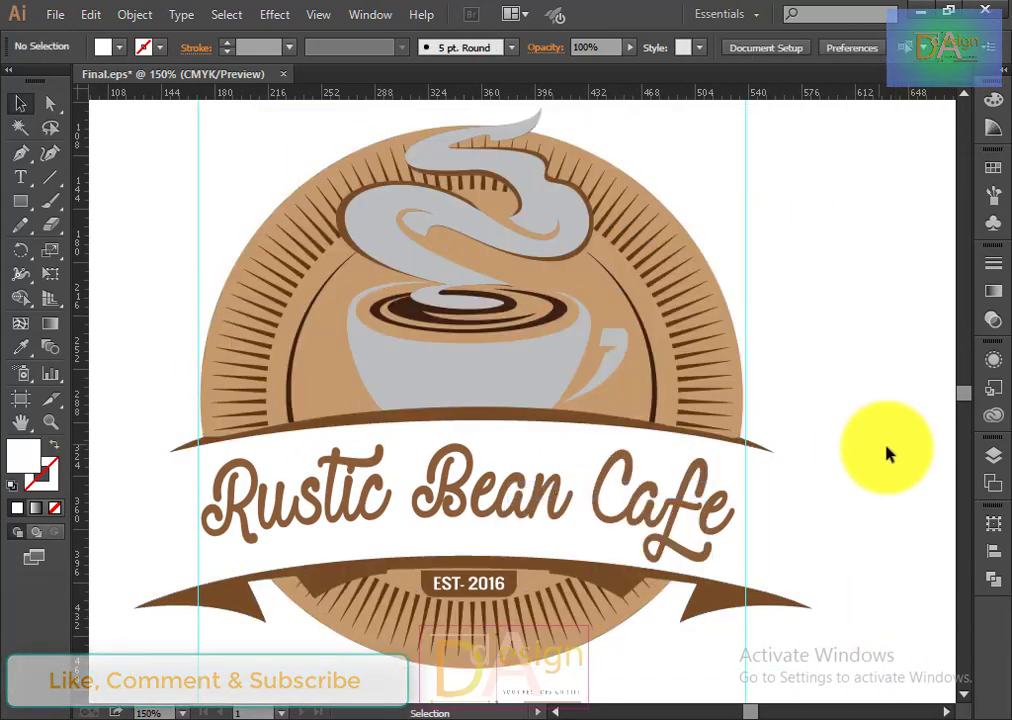
pyautogui.click(501, 372)
pyautogui.rightClick(567, 376)
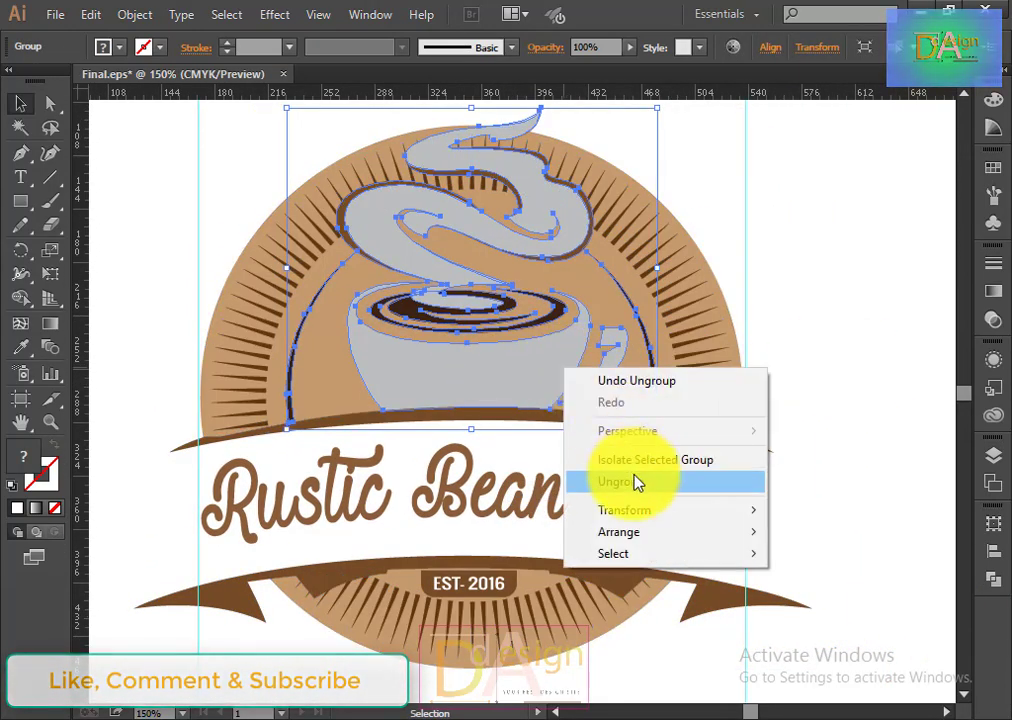
pyautogui.click(635, 481)
# Step: Try a white fill on the cup and steam, then undo it to keep them grey
pyautogui.click(519, 390)
pyautogui.click(21, 347)
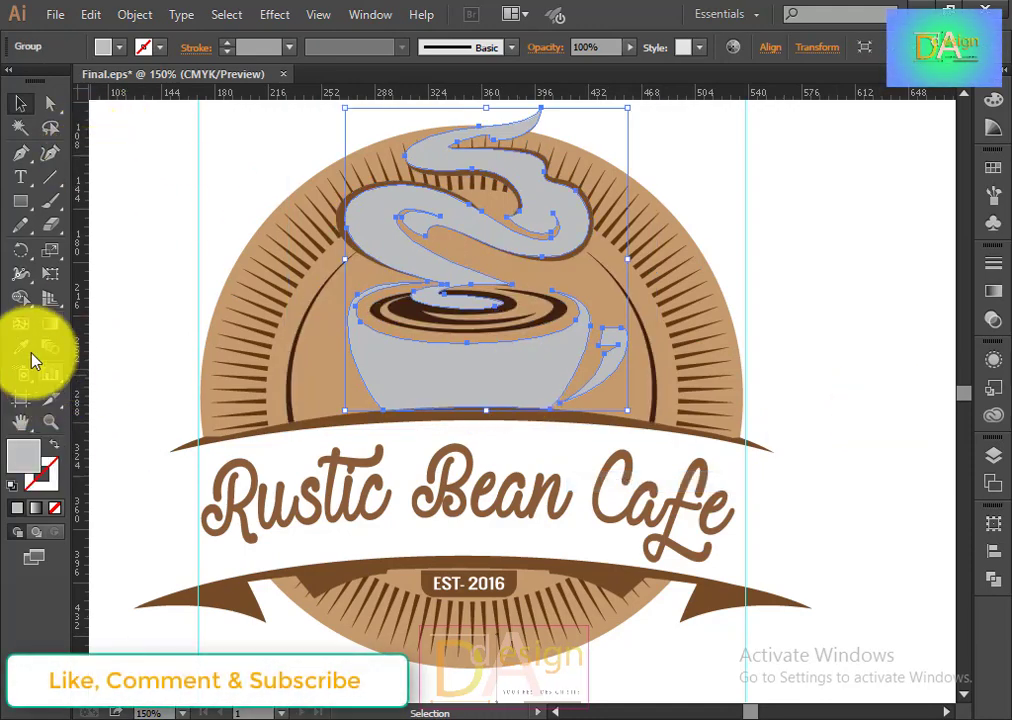
pyautogui.click(515, 458)
pyautogui.click(21, 103)
pyautogui.click(757, 323)
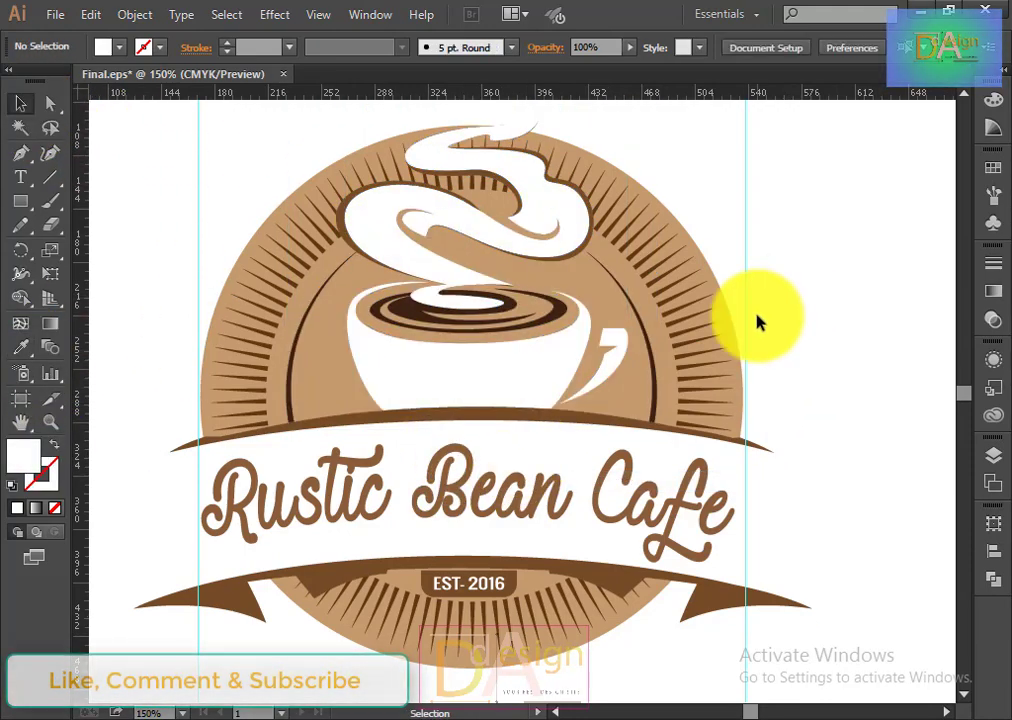
pyautogui.hotkey('ctrl', 'z')
pyautogui.click(803, 347)
# Step: Marquee-select the whole emblem and save the Final.eps document
pyautogui.hotkey('ctrl', '-')
pyautogui.hotkey('ctrl', '+')
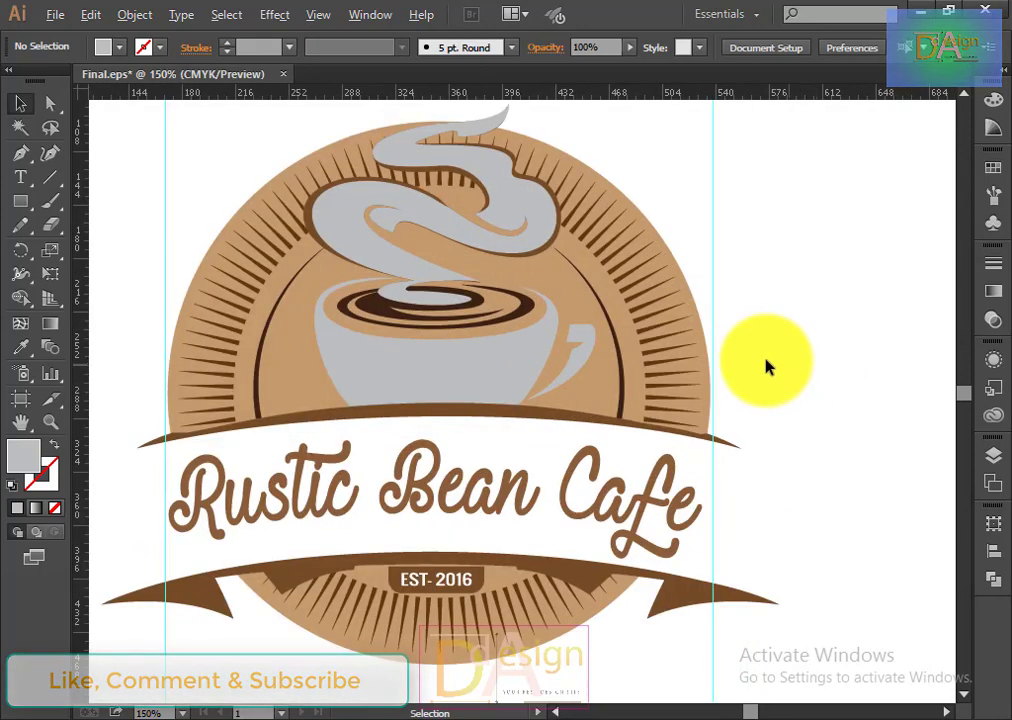
pyautogui.hotkey('ctrl', '-')
pyautogui.moveTo(220, 181)
pyautogui.mouseDown()
pyautogui.moveTo(697, 566)
pyautogui.moveTo(785, 607)
pyautogui.mouseUp()
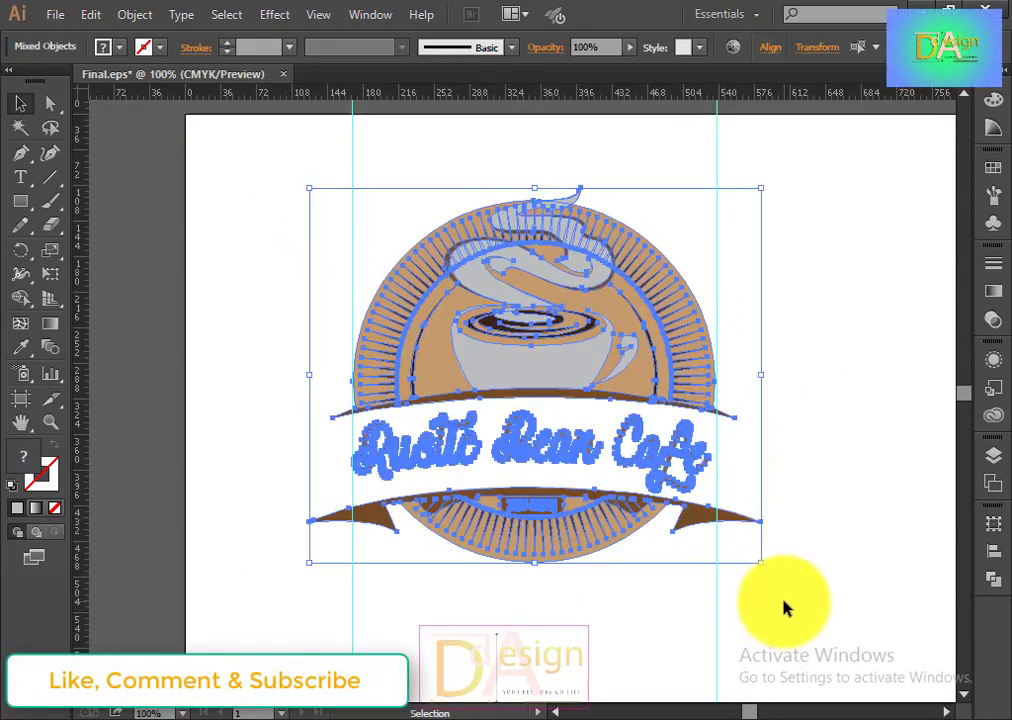
pyautogui.click(818, 412)
pyautogui.moveTo(262, 181); pyautogui.dragTo(700, 560)
pyautogui.press('a')
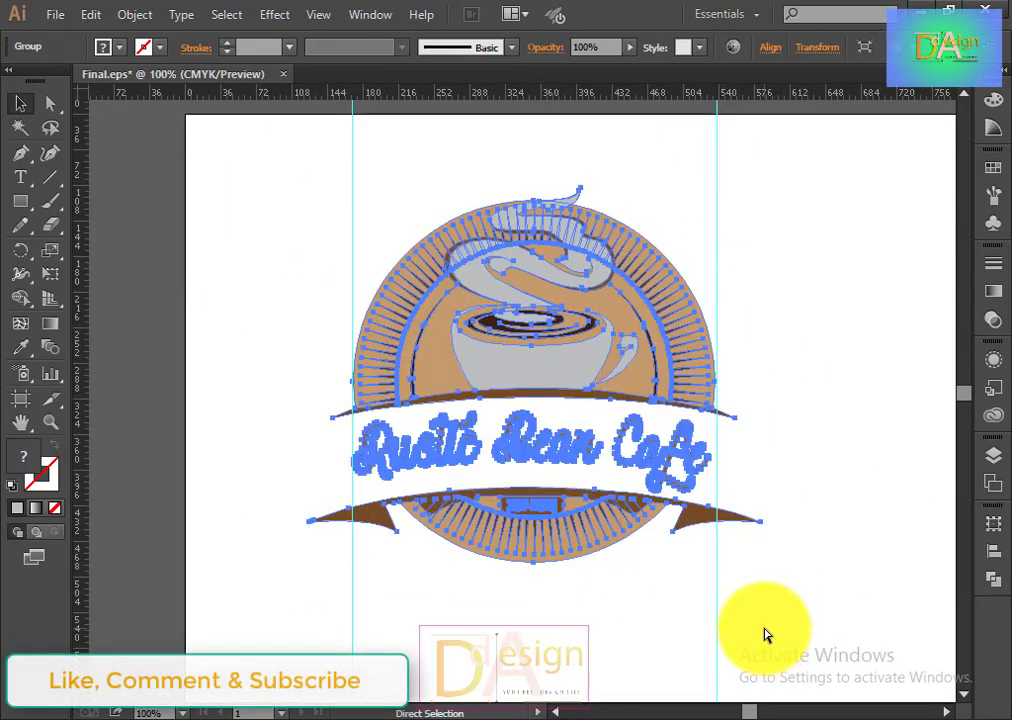
pyautogui.click(788, 591)
pyautogui.hotkey('ctrl', 's')
# Step: Save the emblem as Final.ai in Illustrator format, replacing the existing file
pyautogui.press('v')
pyautogui.click(55, 14)
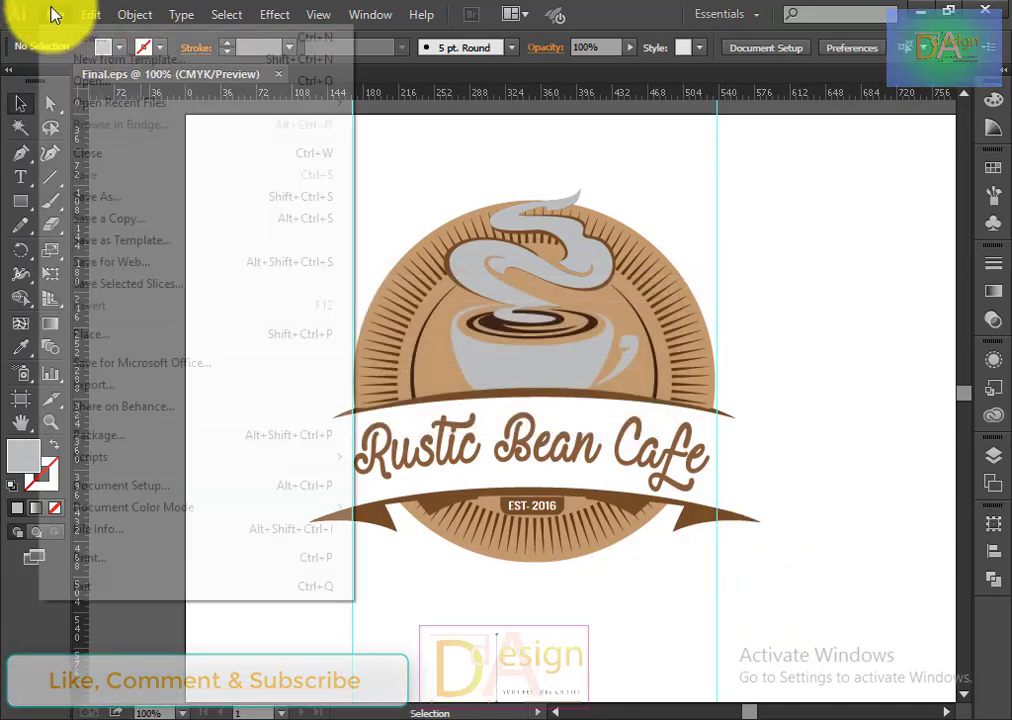
pyautogui.click(135, 196)
pyautogui.click(190, 568)
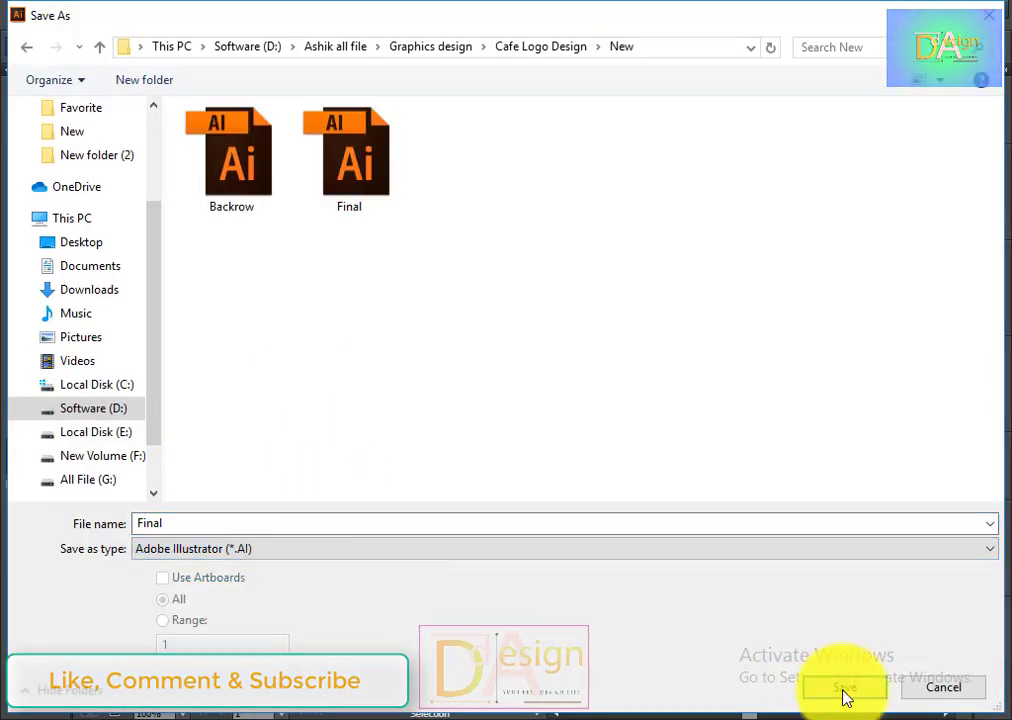
pyautogui.click(845, 687)
pyautogui.click(600, 451)
pyautogui.click(585, 640)
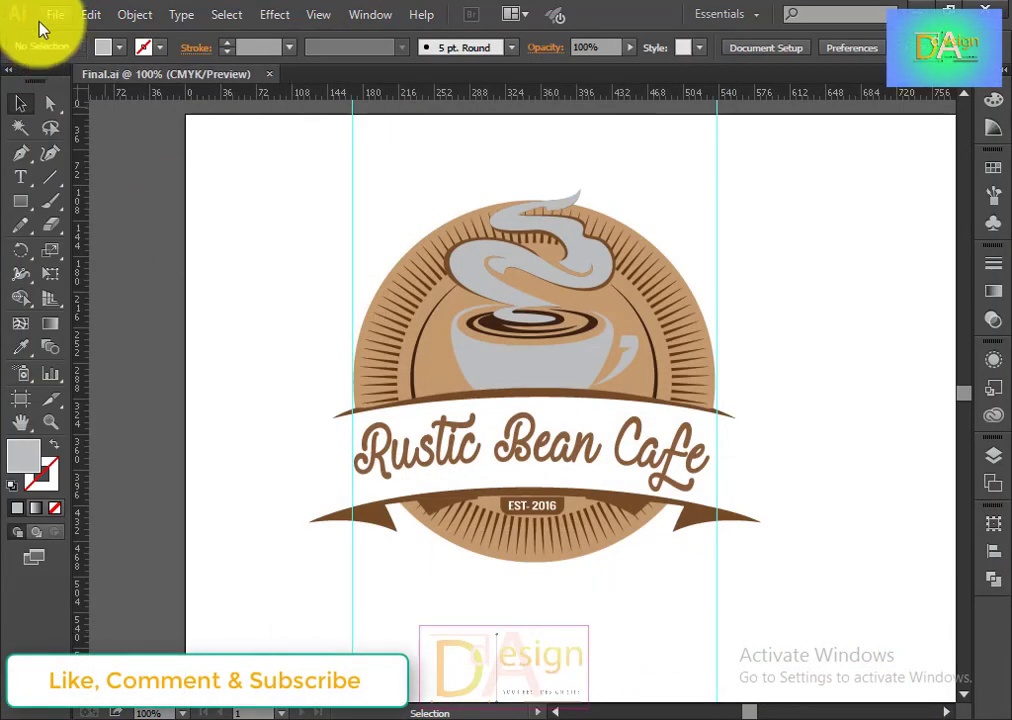
# Step: Export the artwork as a Final PNG with the default PNG options
pyautogui.click(55, 14)
pyautogui.click(92, 383)
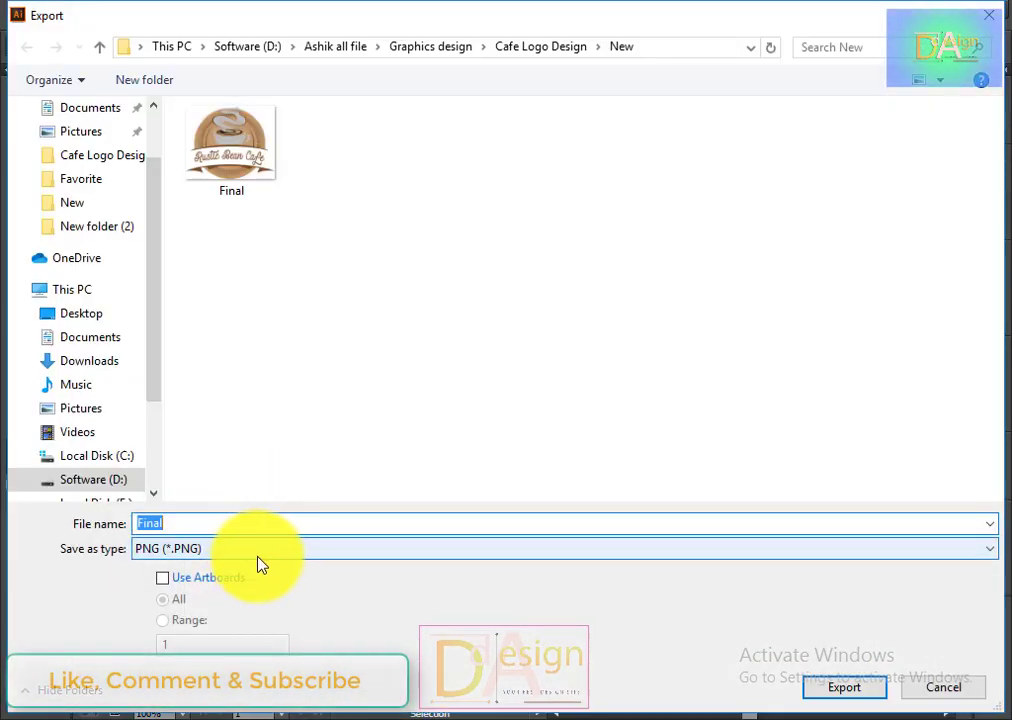
pyautogui.click(848, 690)
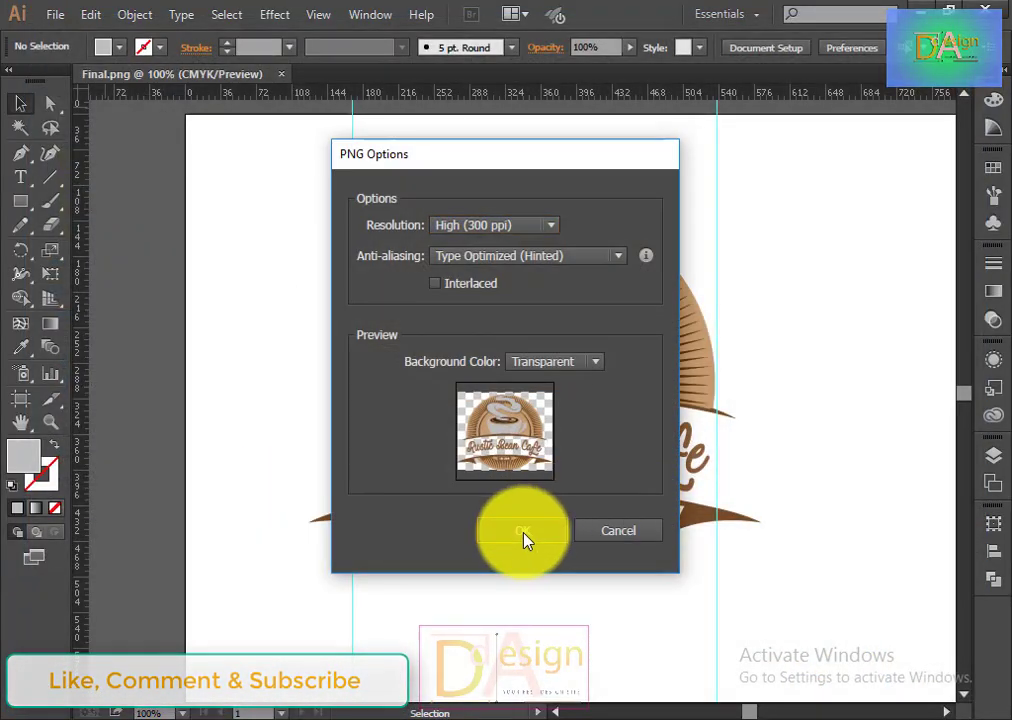
pyautogui.click(524, 535)
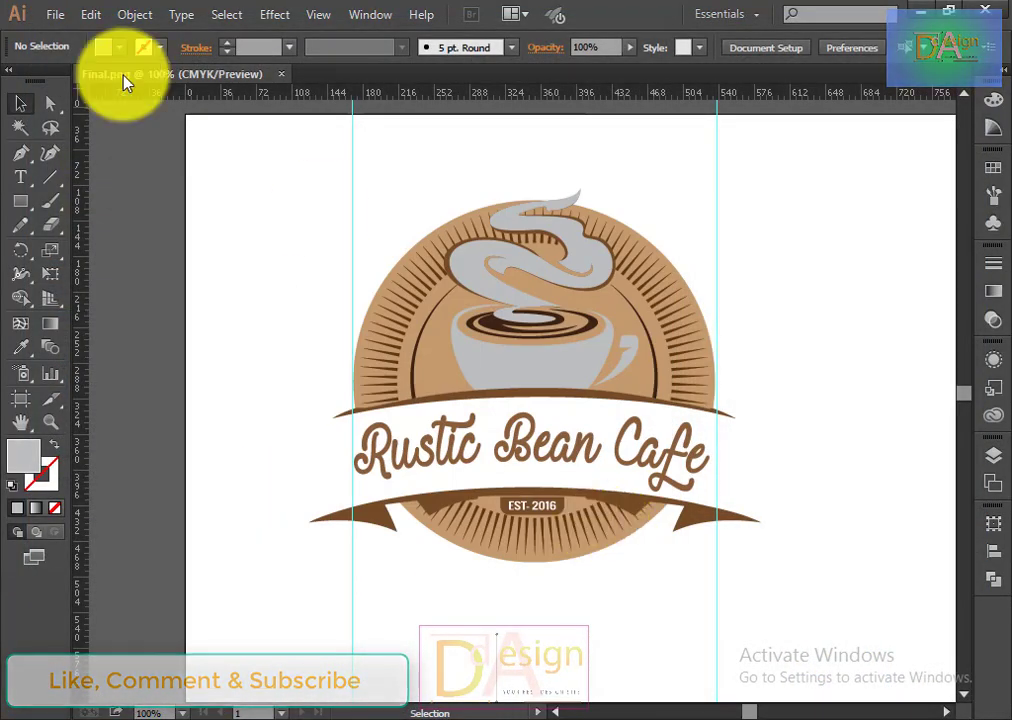
pyautogui.click(57, 24)
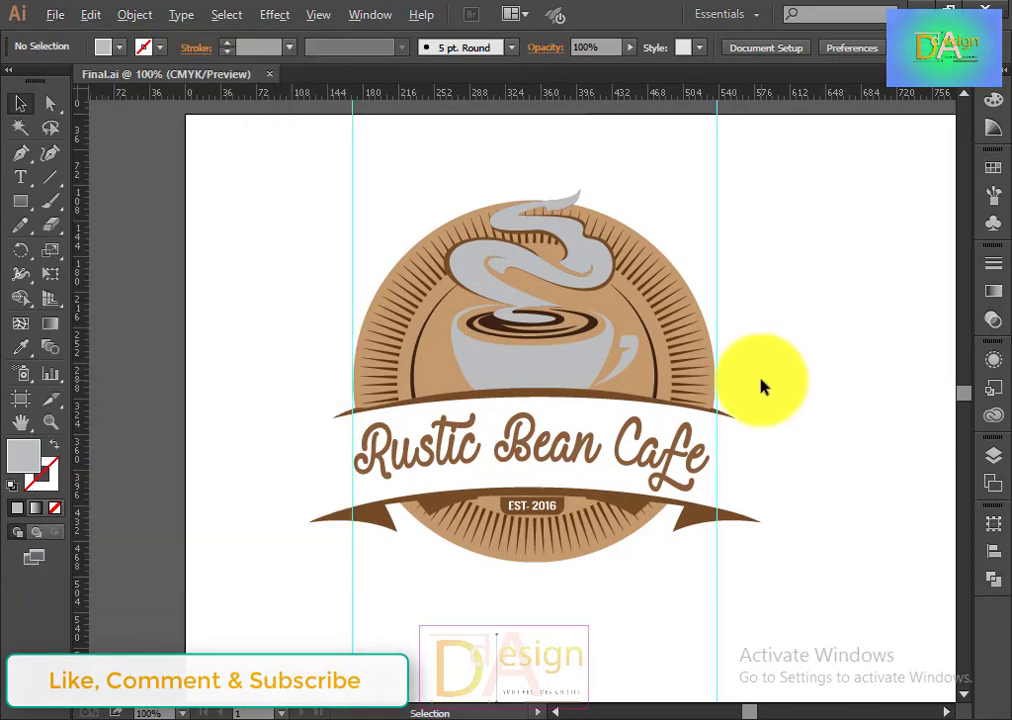
# Step: Reposition the emblem slightly lower and against the left guide on the artboard
pyautogui.scroll(-1, 770, 385)
pyautogui.moveTo(792, 384); pyautogui.dragTo(663, 384)
pyautogui.moveTo(506, 384); pyautogui.dragTo(535, 384)
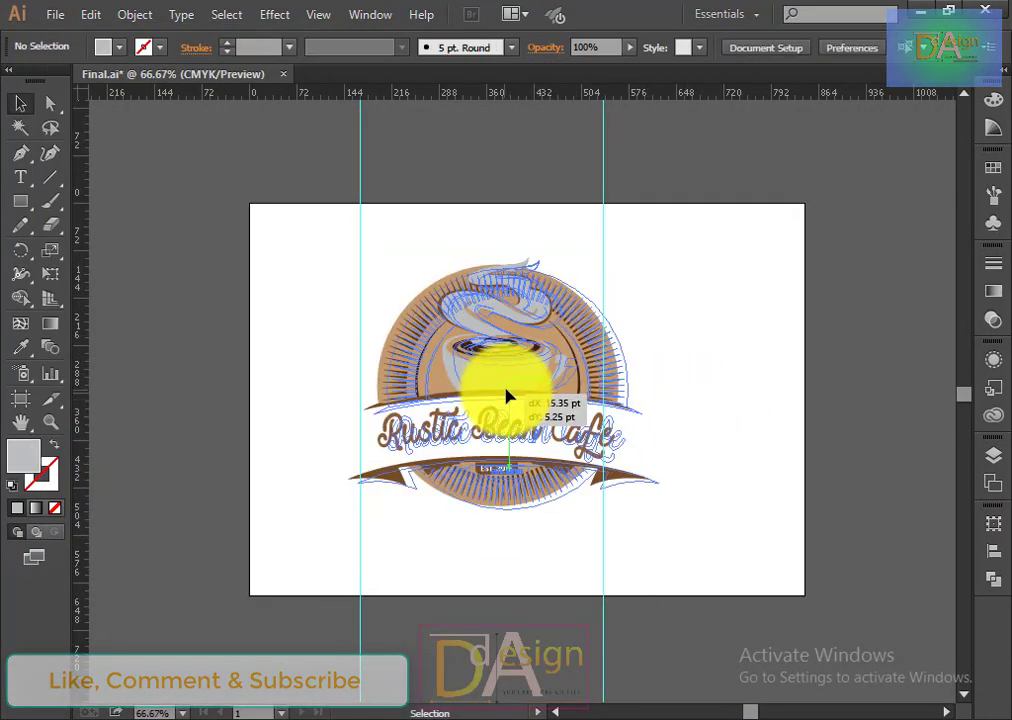
pyautogui.moveTo(512, 400); pyautogui.dragTo(512, 403)
pyautogui.click(815, 542)
pyautogui.hotkey('ctrl', 'a')
pyautogui.click(230, 210)
# Step: Draw a rectangle covering the whole artboard and send it behind the emblem
pyautogui.press('m')
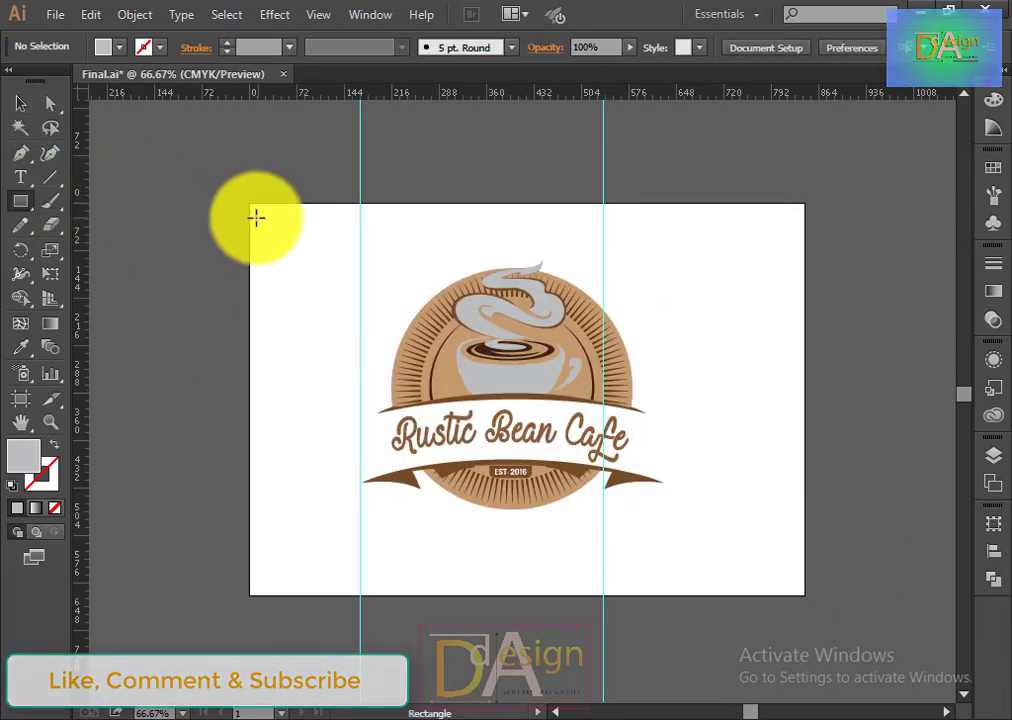
pyautogui.moveTo(246, 205); pyautogui.dragTo(804, 595)
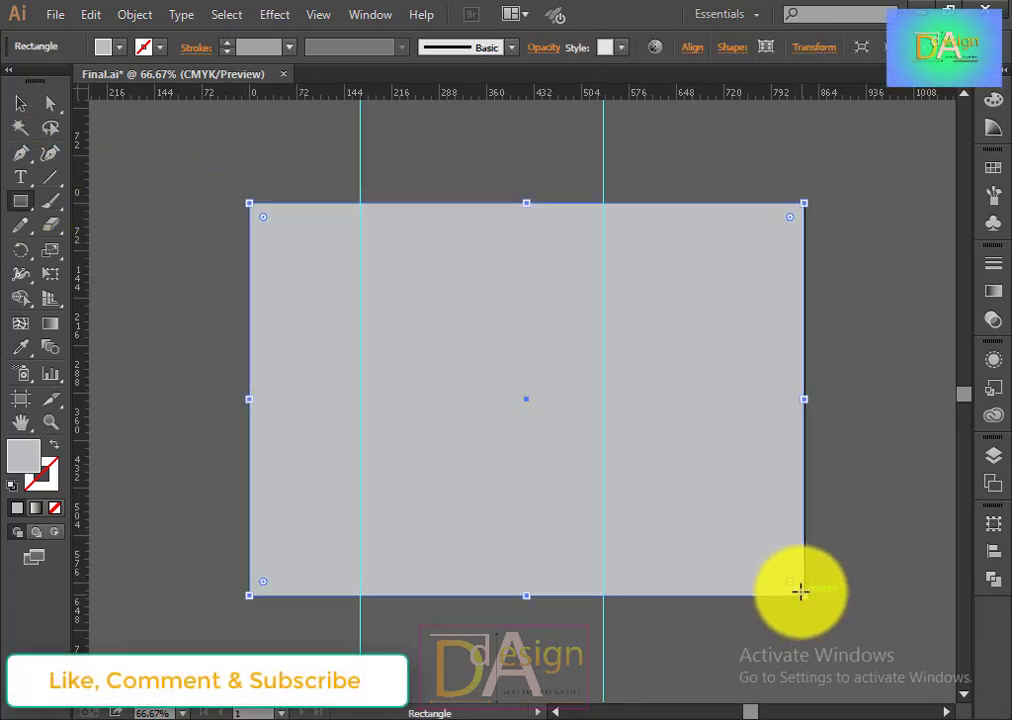
pyautogui.rightClick(399, 270)
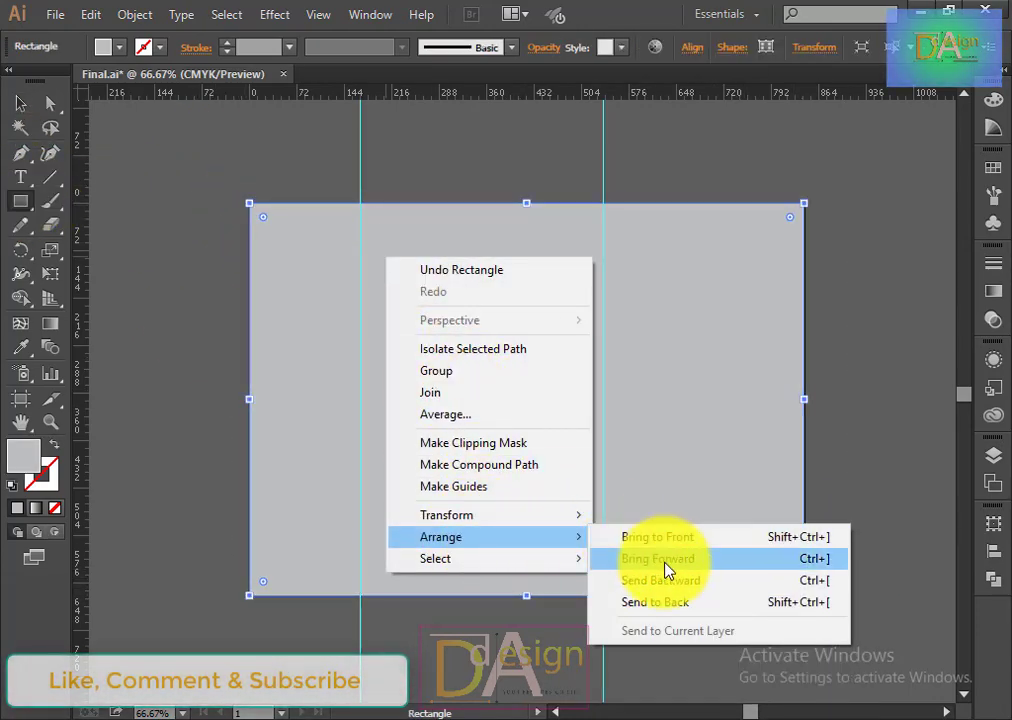
pyautogui.click(640, 603)
pyautogui.click(848, 510)
pyautogui.press('Escape')
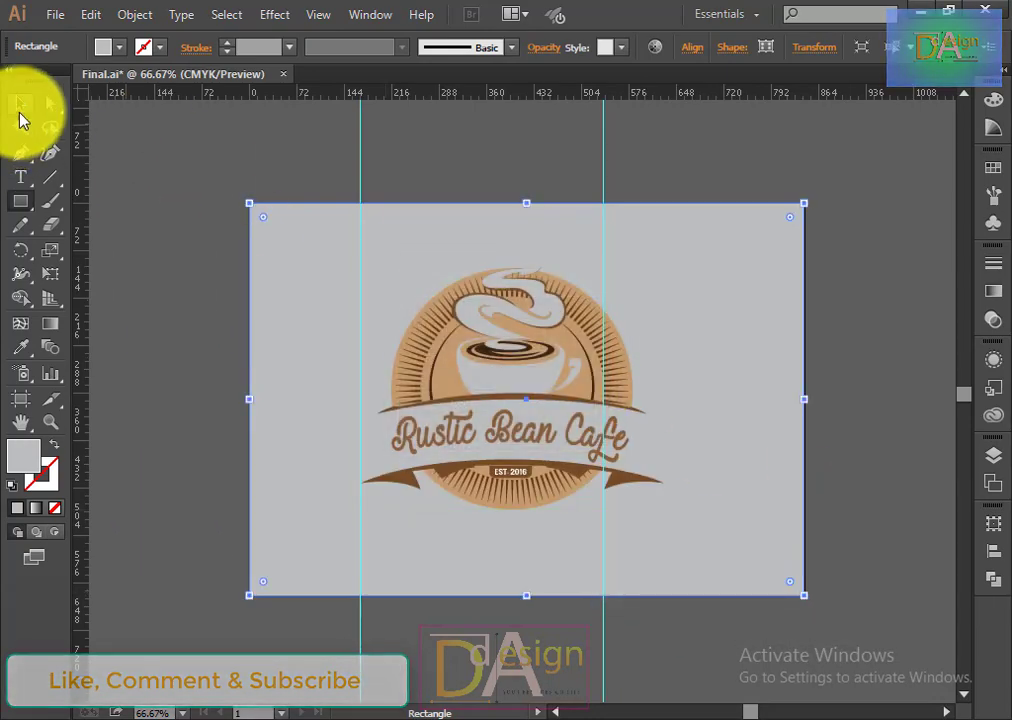
# Step: Centre the emblem artwork horizontally on the background rectangle
pyautogui.click(21, 108)
pyautogui.moveTo(215, 176); pyautogui.dragTo(800, 582)
pyautogui.click(770, 52)
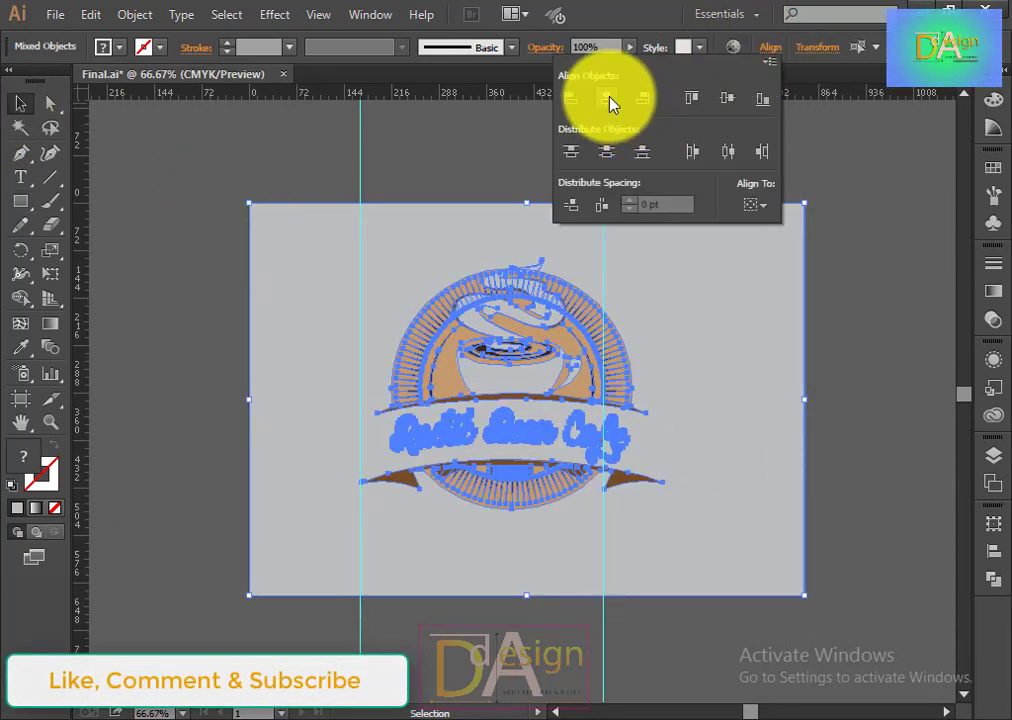
pyautogui.click(607, 104)
pyautogui.click(873, 405)
pyautogui.click(880, 435)
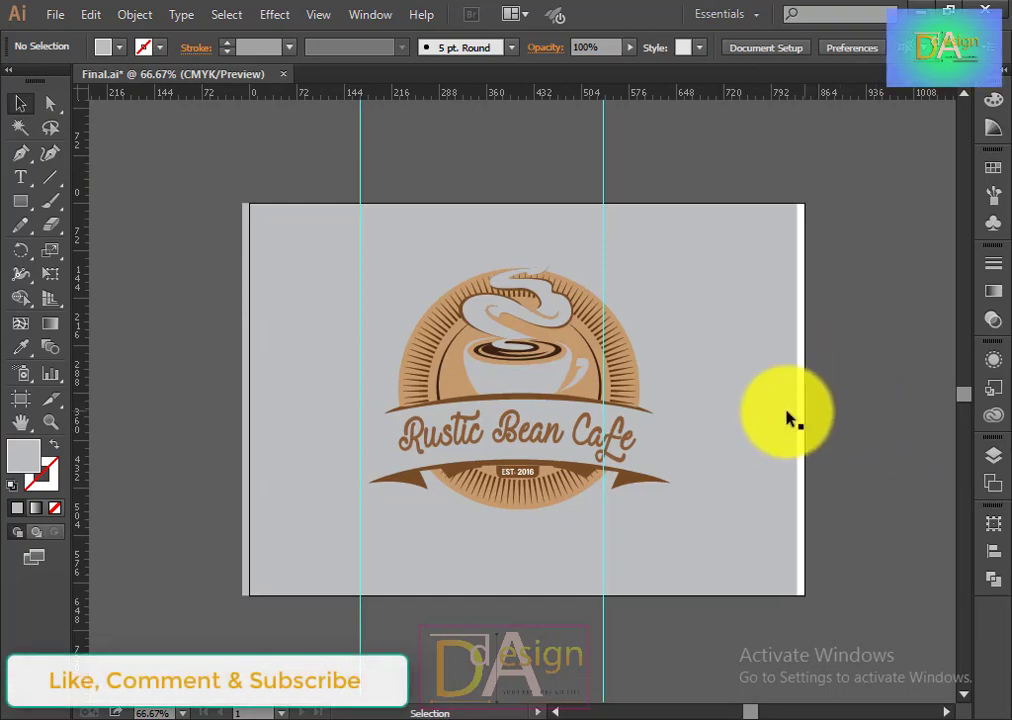
# Step: Fill the background rectangle with near-white
pyautogui.click(741, 334)
pyautogui.click(110, 47)
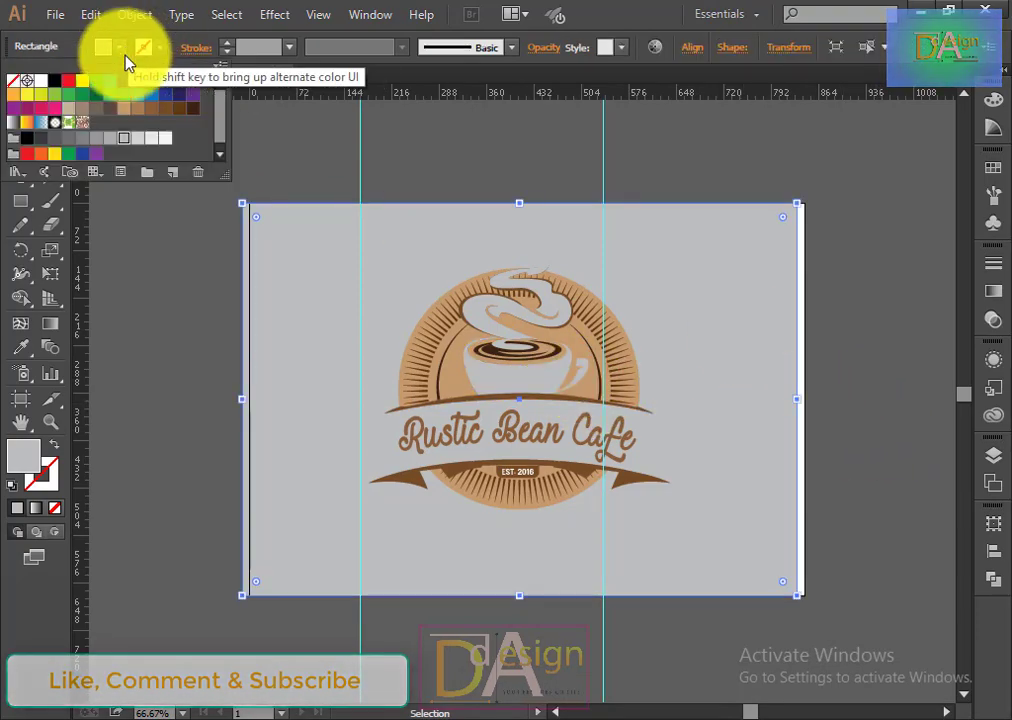
pyautogui.click(163, 145)
pyautogui.click(880, 422)
# Step: Export the artwork as a Final JPEG with default JPEG options
pyautogui.click(55, 14)
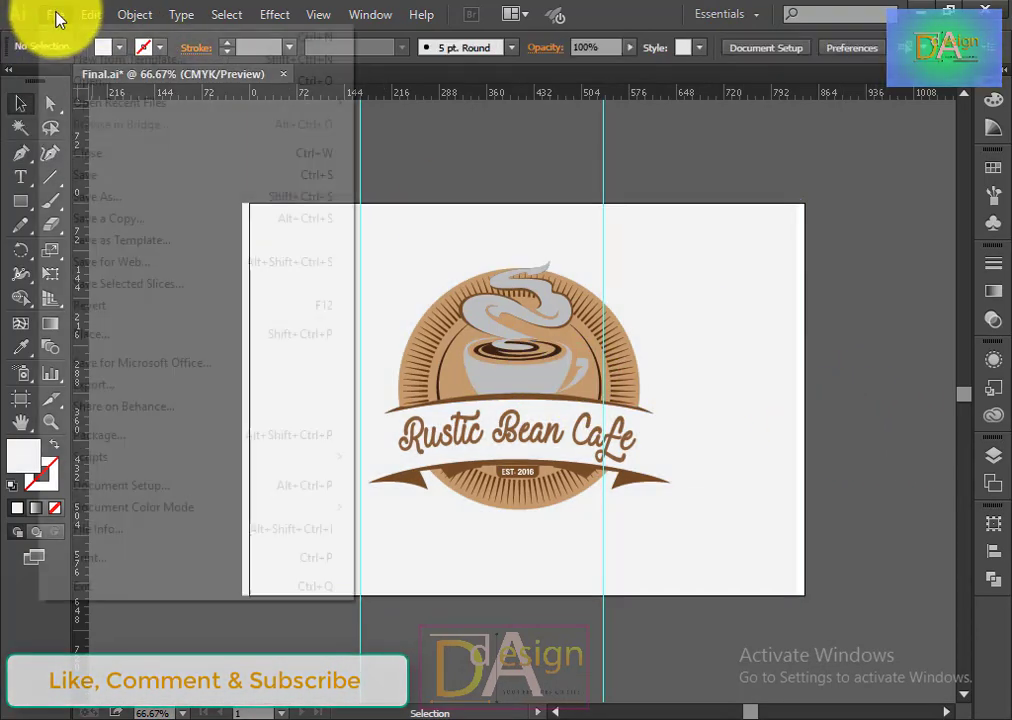
pyautogui.click(116, 398)
pyautogui.click(226, 547)
pyautogui.click(147, 422)
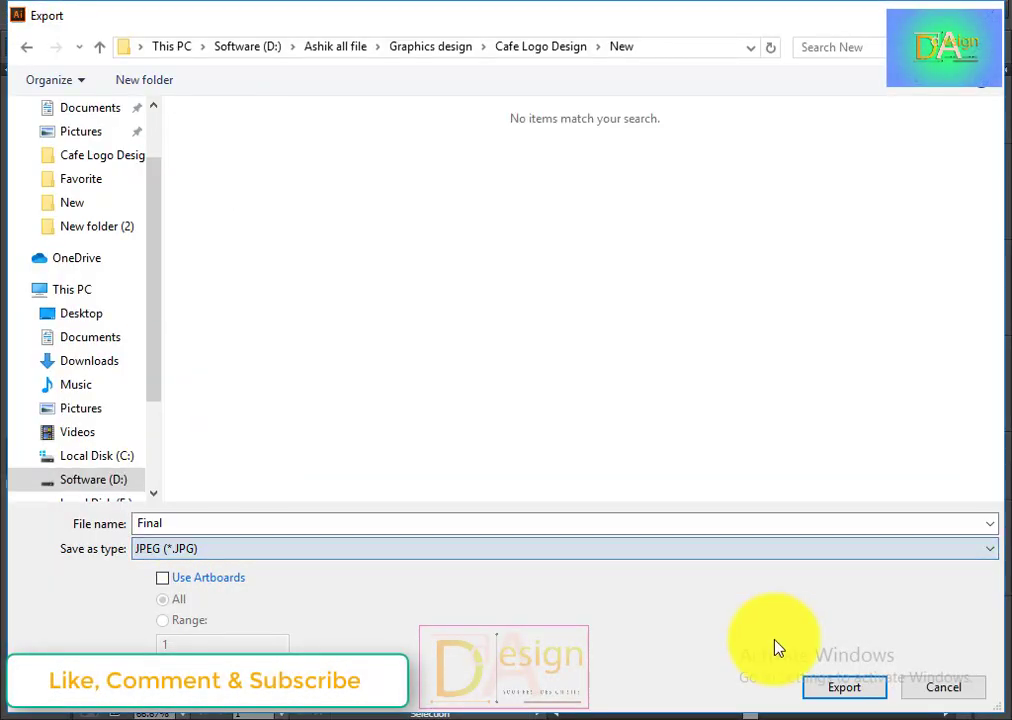
pyautogui.click(843, 687)
pyautogui.click(621, 533)
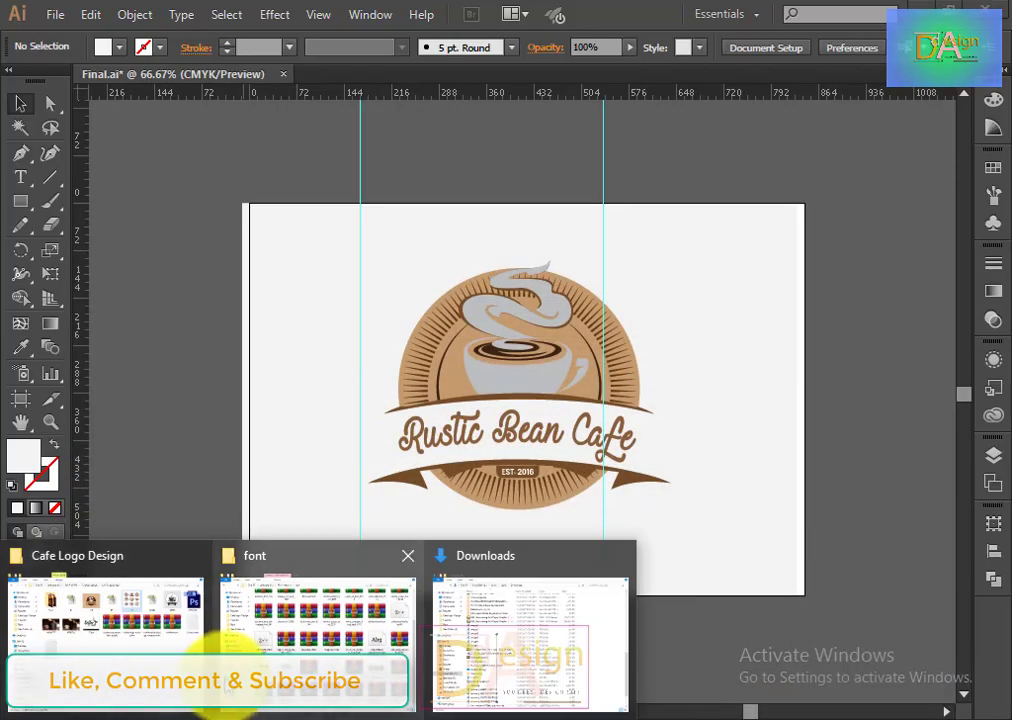
# Step: Open the exported Final image from the New folder in Explorer
pyautogui.moveTo(215, 712)
pyautogui.click(100, 620)
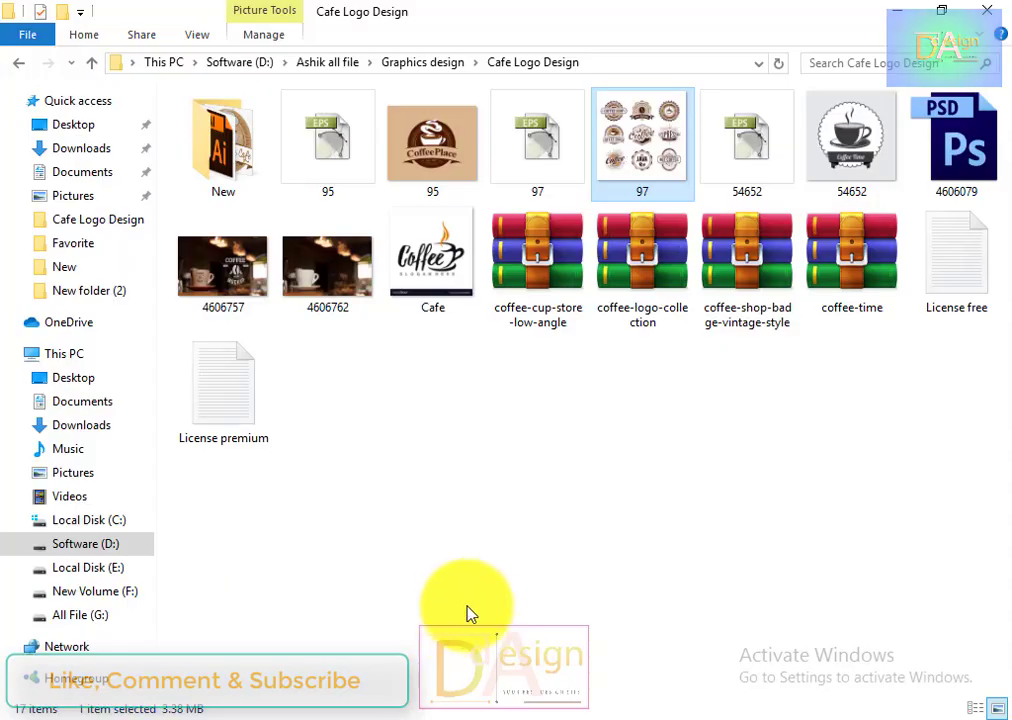
pyautogui.doubleClick(225, 155)
pyautogui.doubleClick(538, 160)
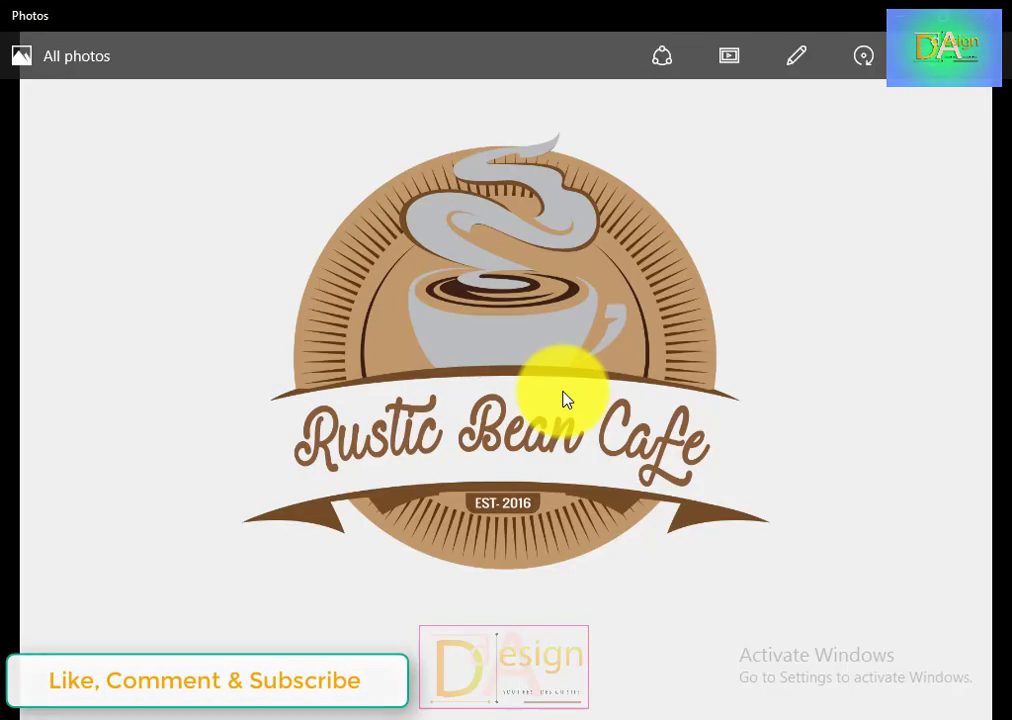